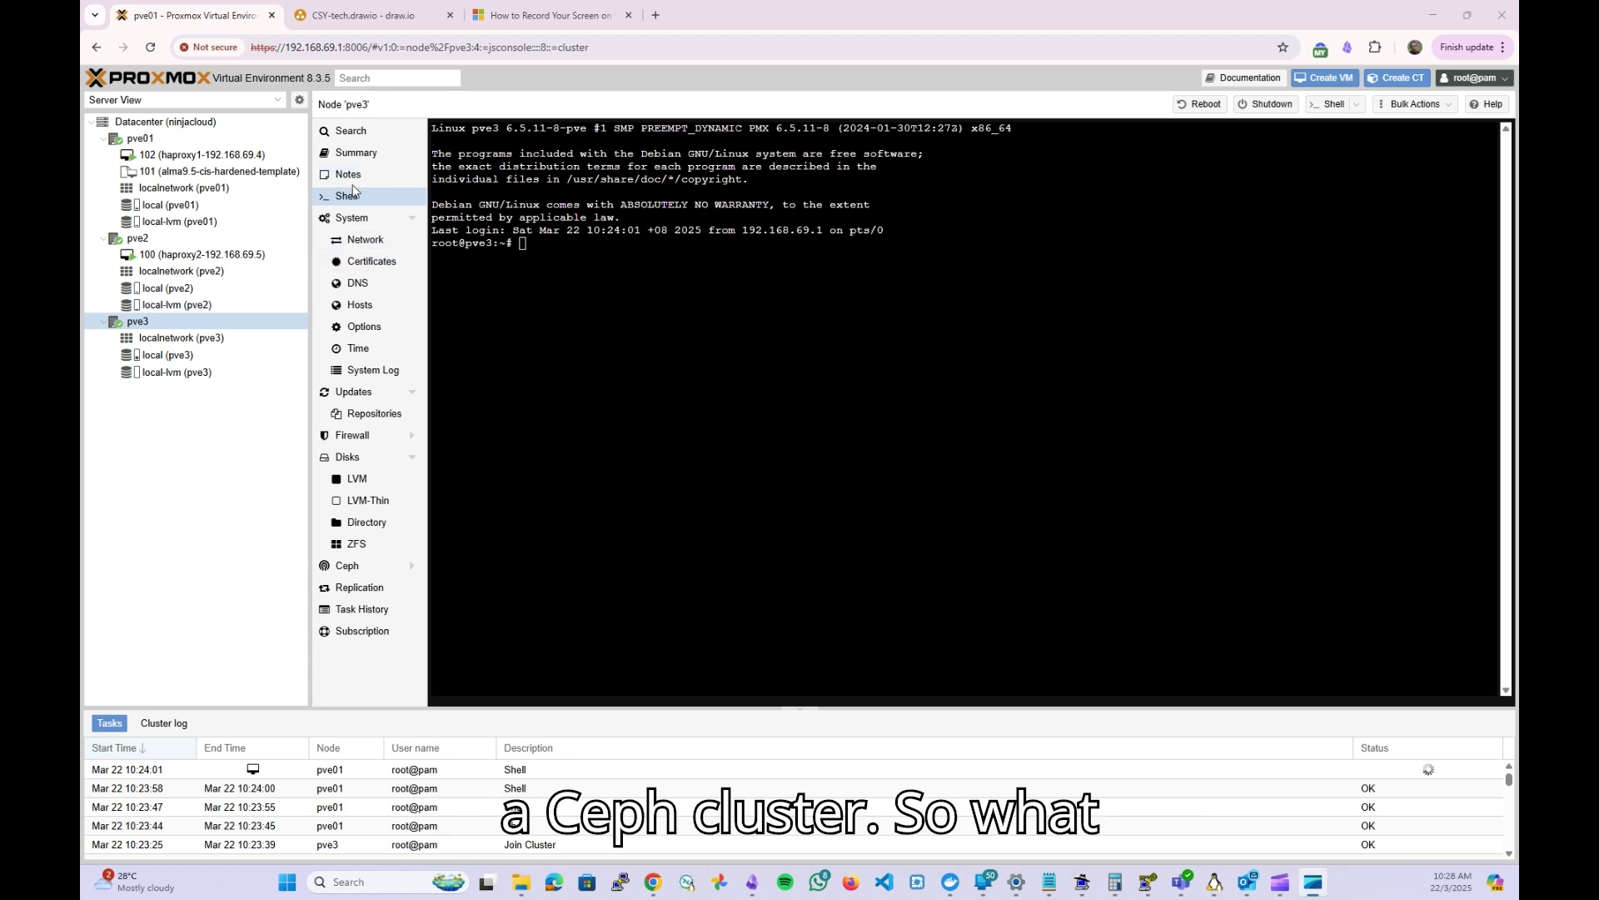
- Switch to the draw.io diagram and examine the Ceph cluster data layer and the neighbouring storage layers below the Proxmox hypervisors
left_click(385, 19)
scroll(1051, 350, "down", 1)
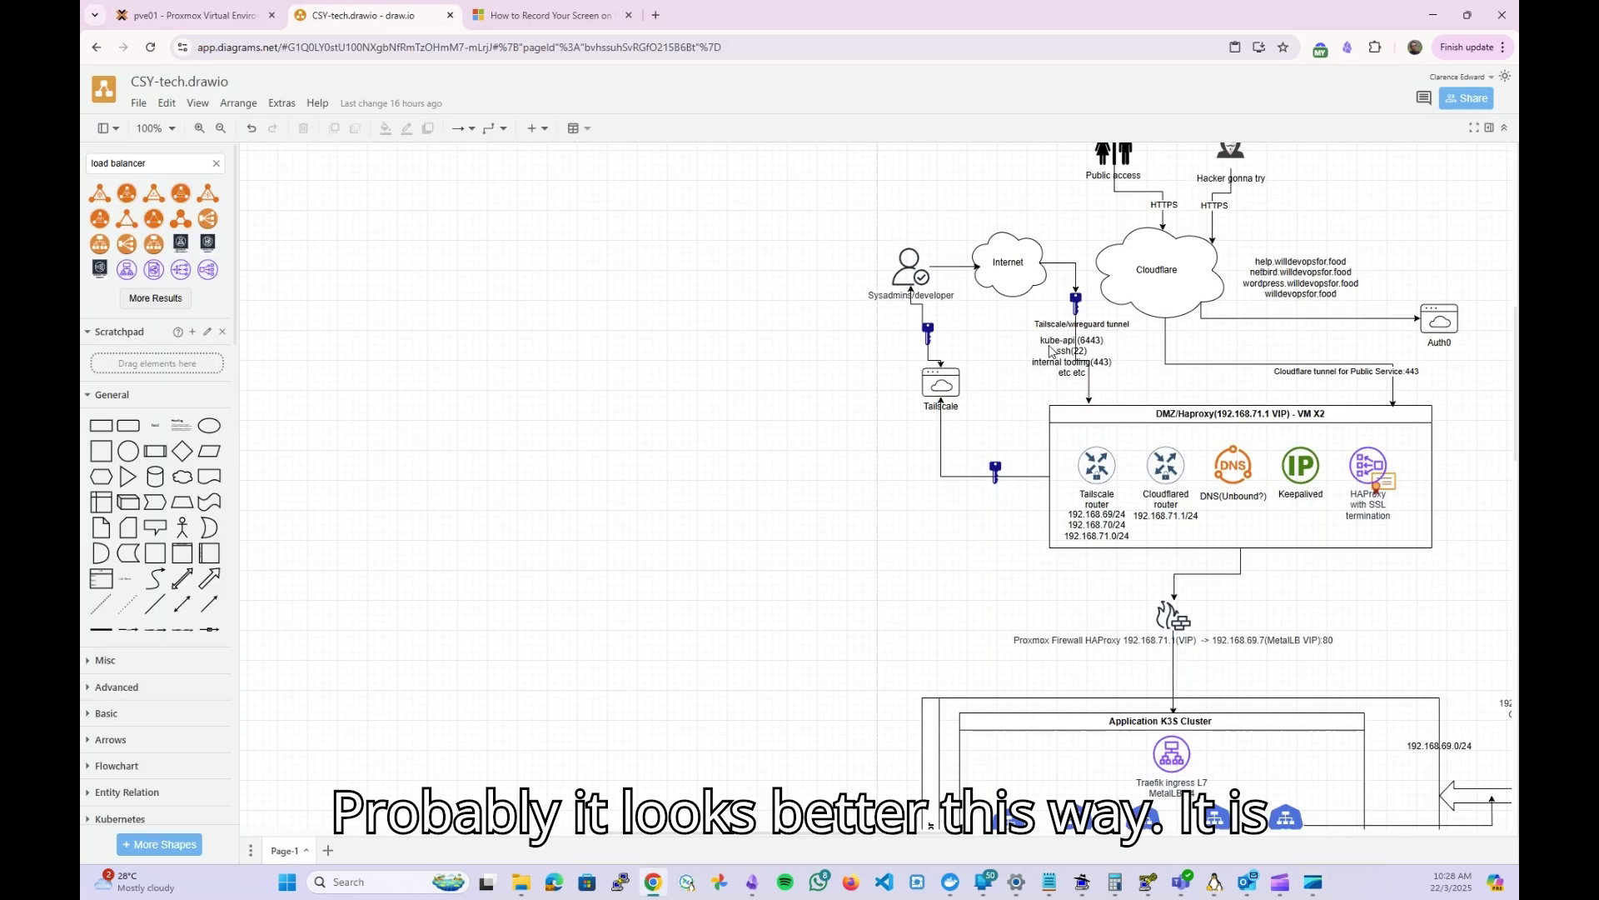
scroll(1051, 350, "down", 10)
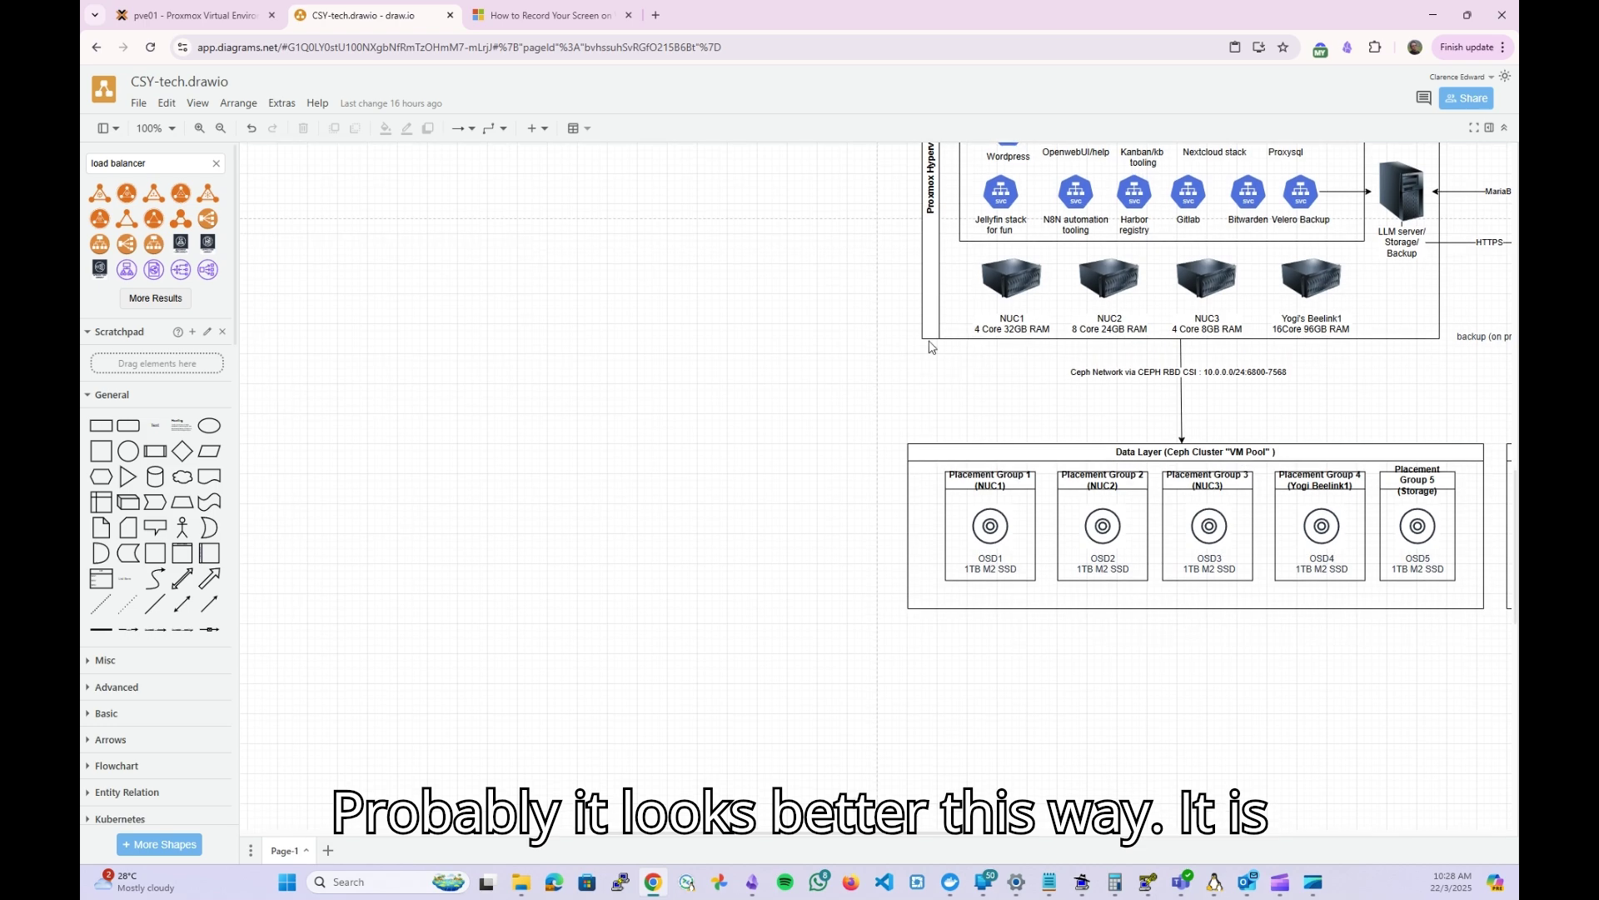
left_click_drag(872, 833, 1023, 834)
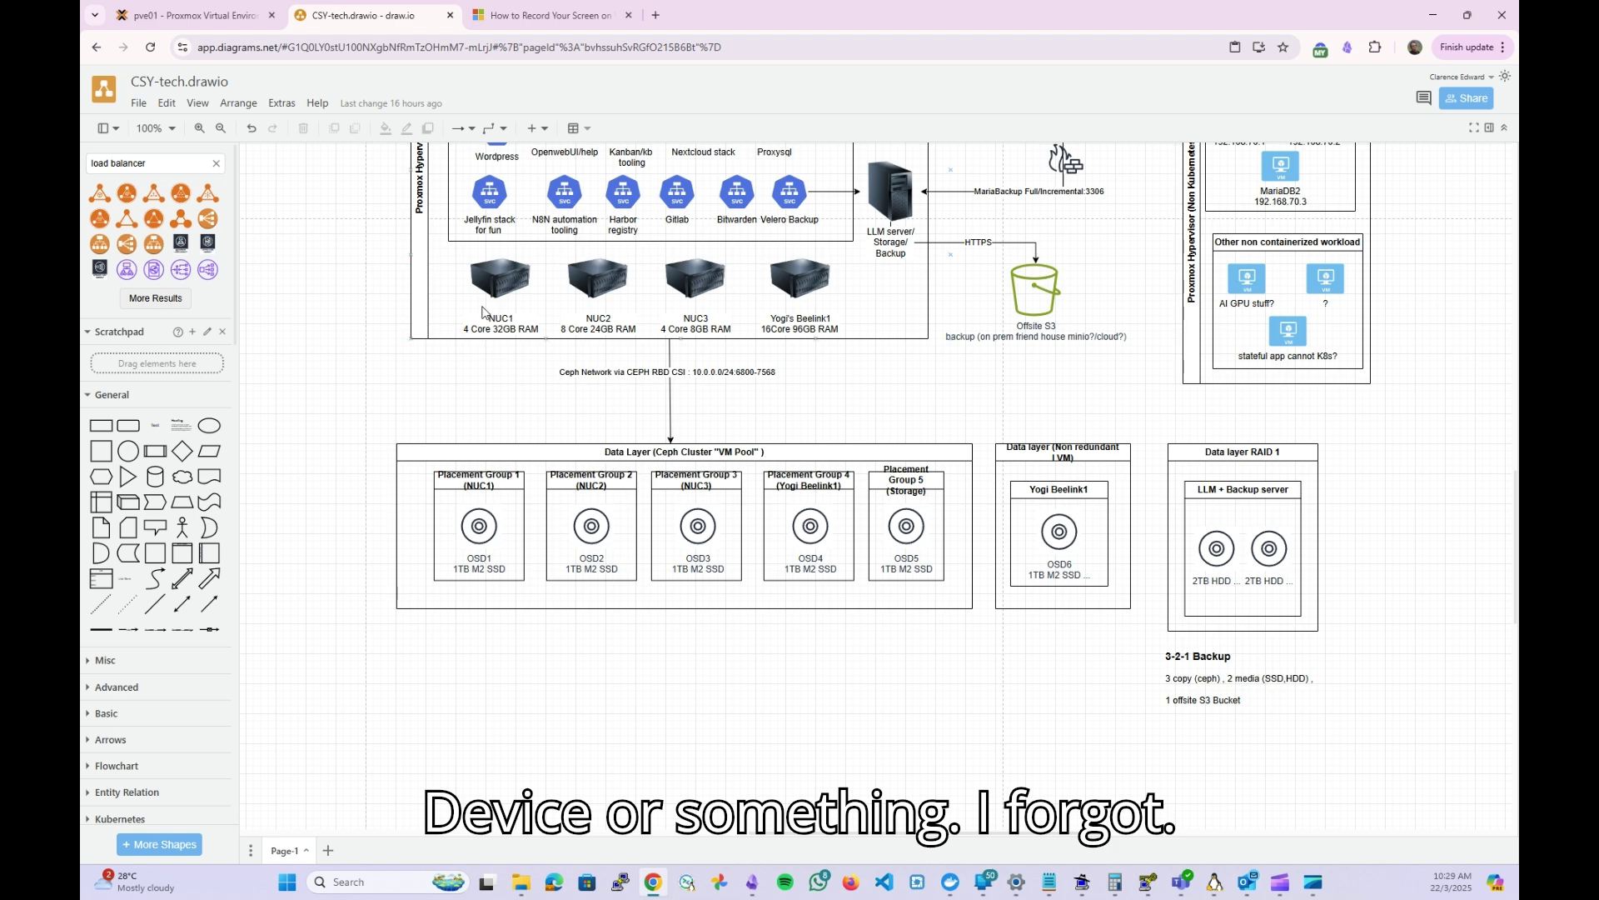
- Return to Proxmox, check the Ceph page of pve3, and view the local and local-lvm storage summaries of pve01
left_click(210, 19)
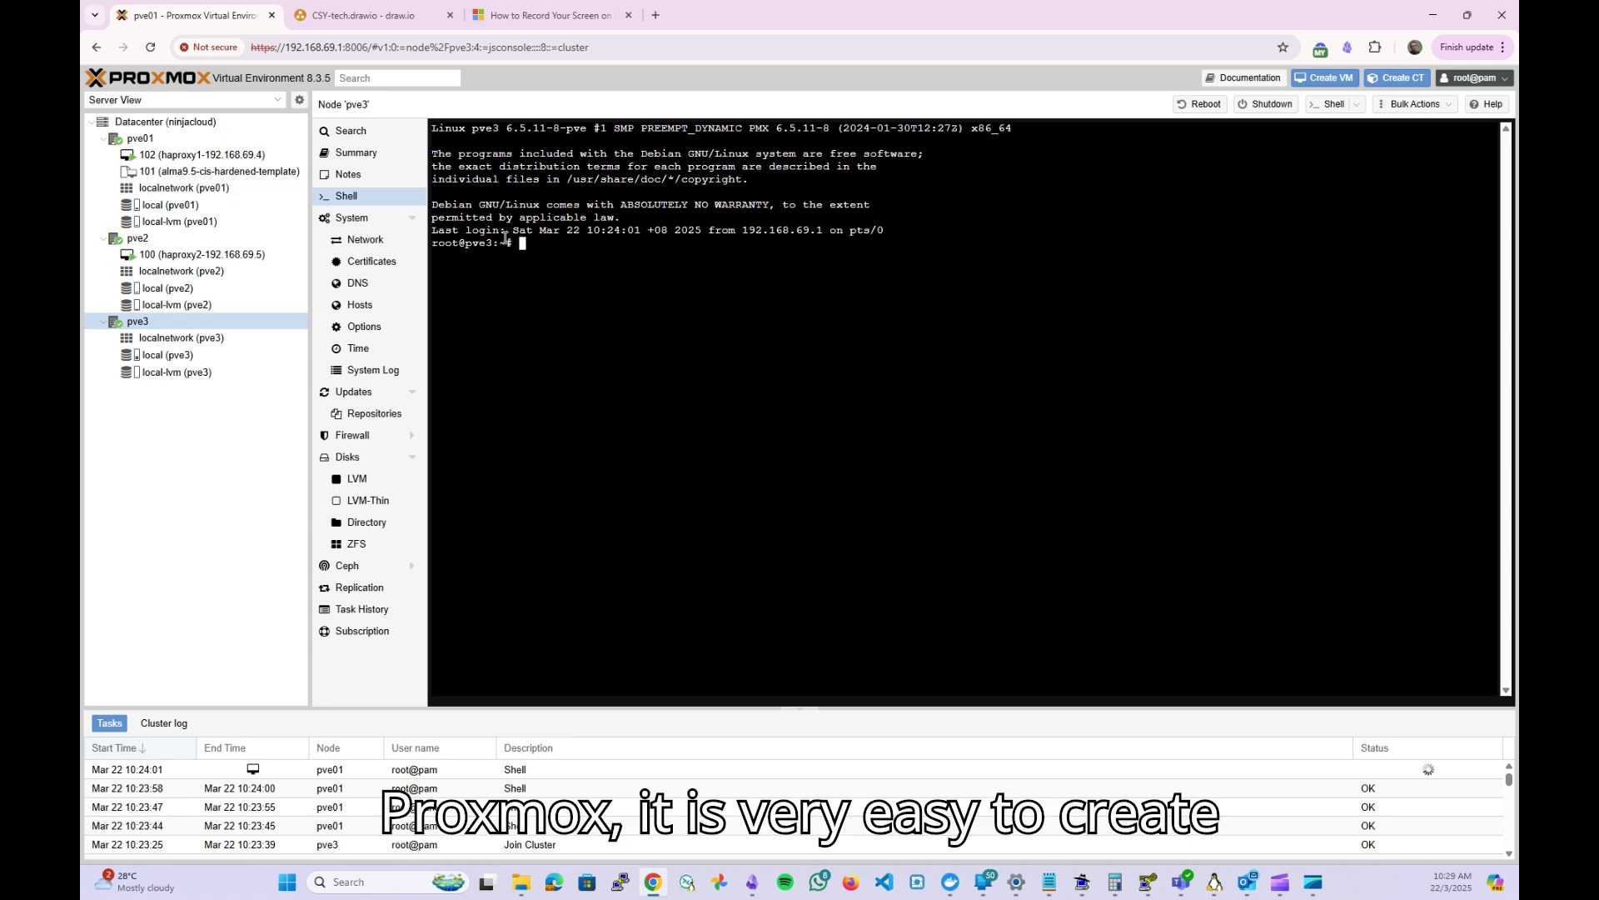
left_click(360, 565)
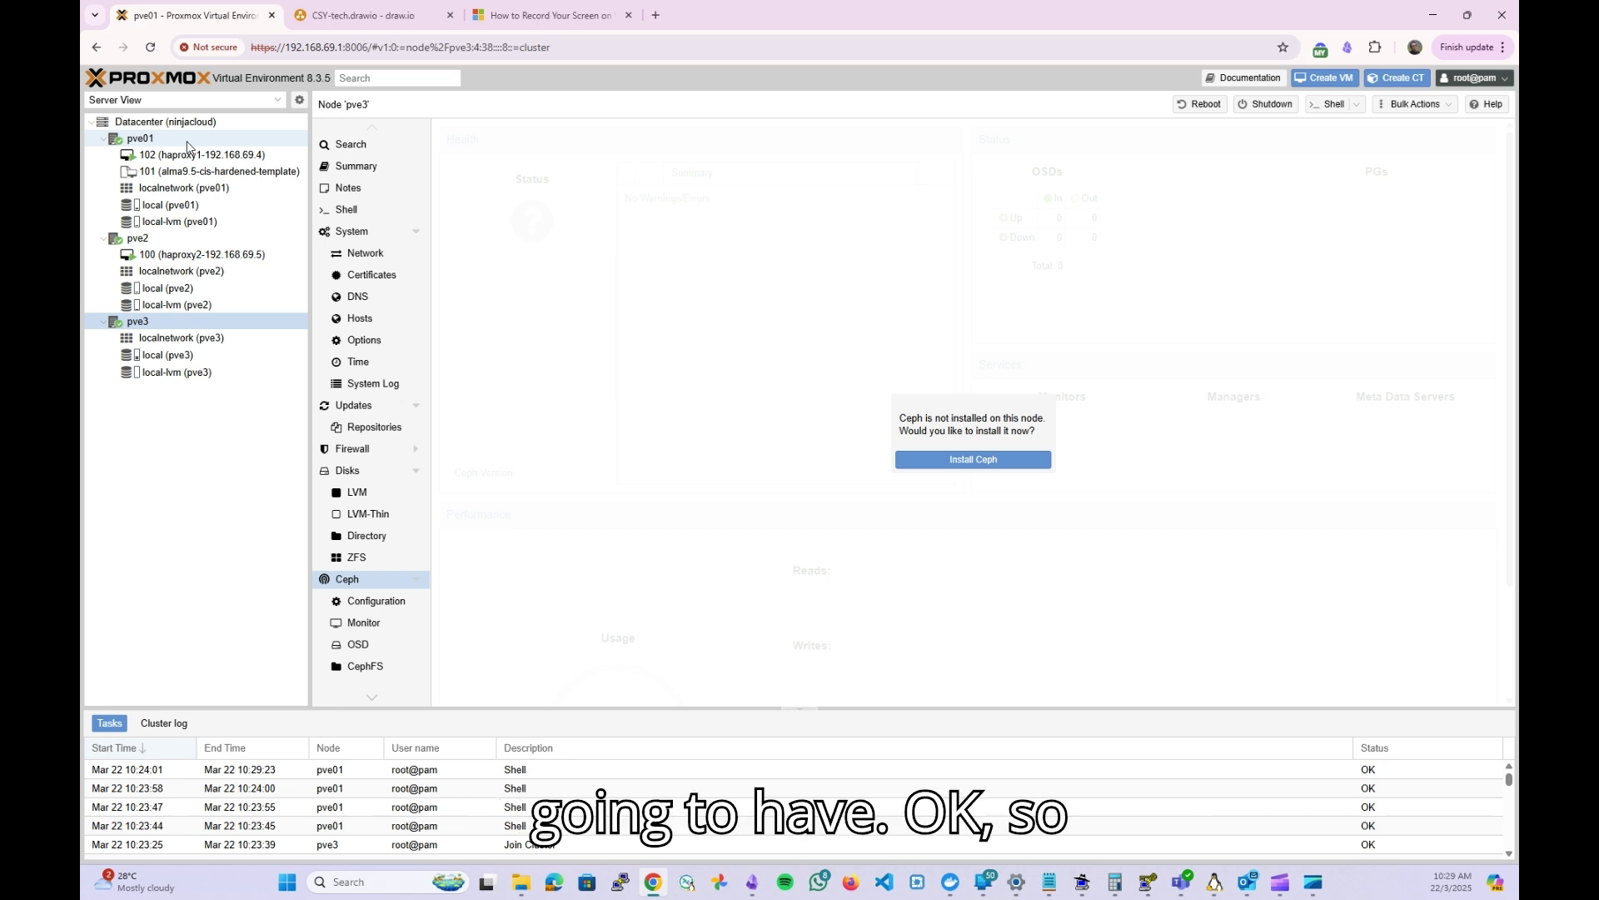
left_click(201, 210)
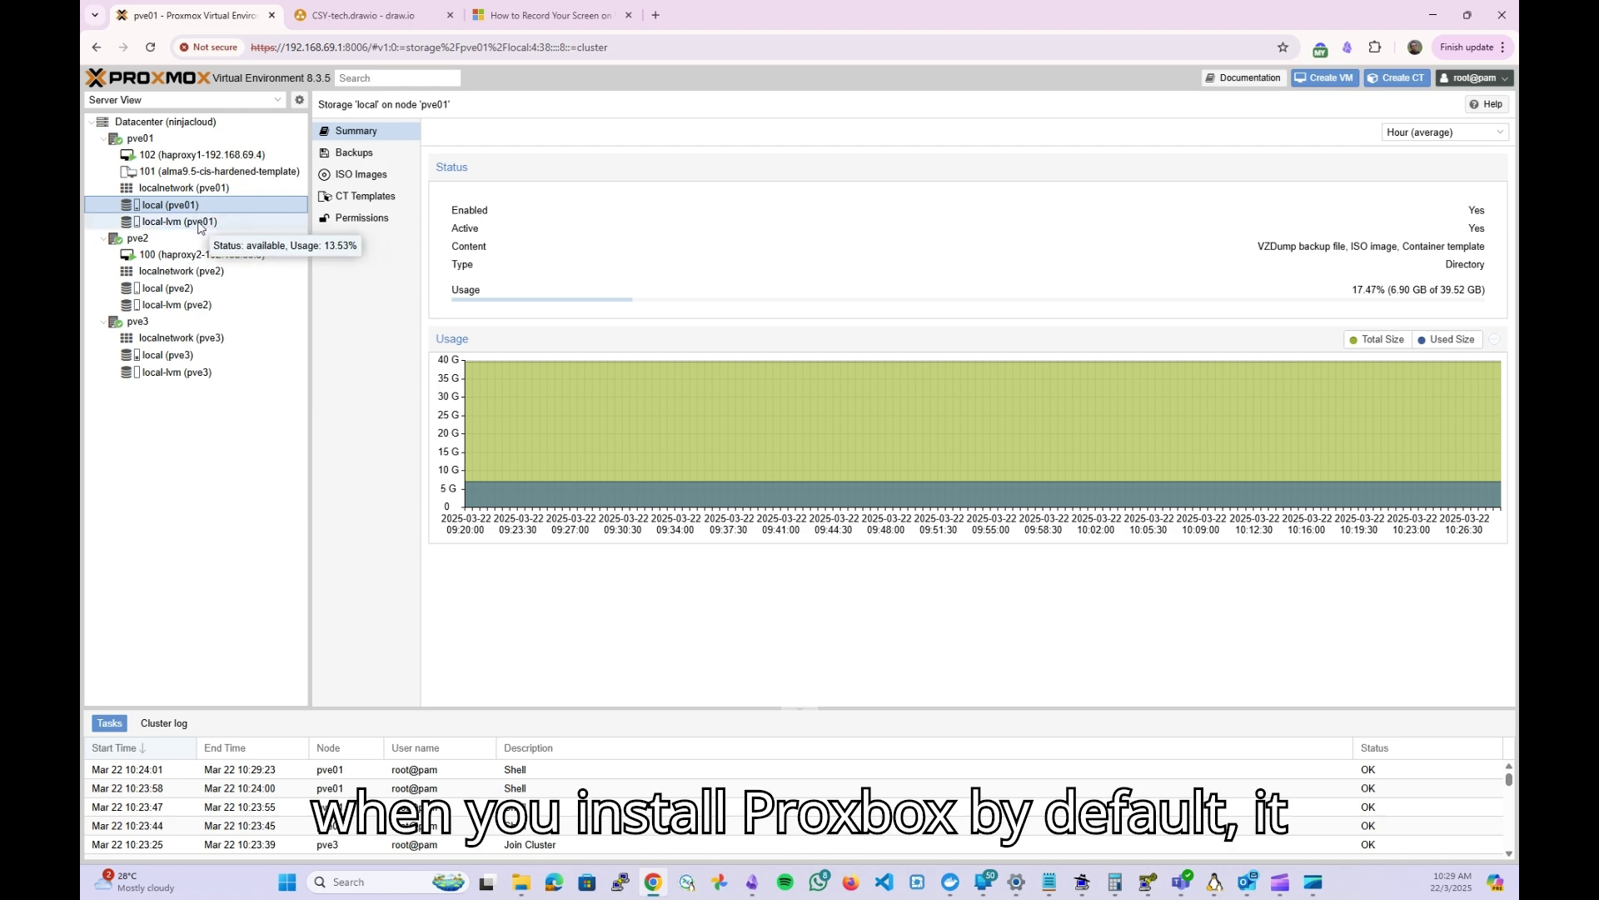
left_click(200, 222)
left_click(208, 205)
left_click(218, 222)
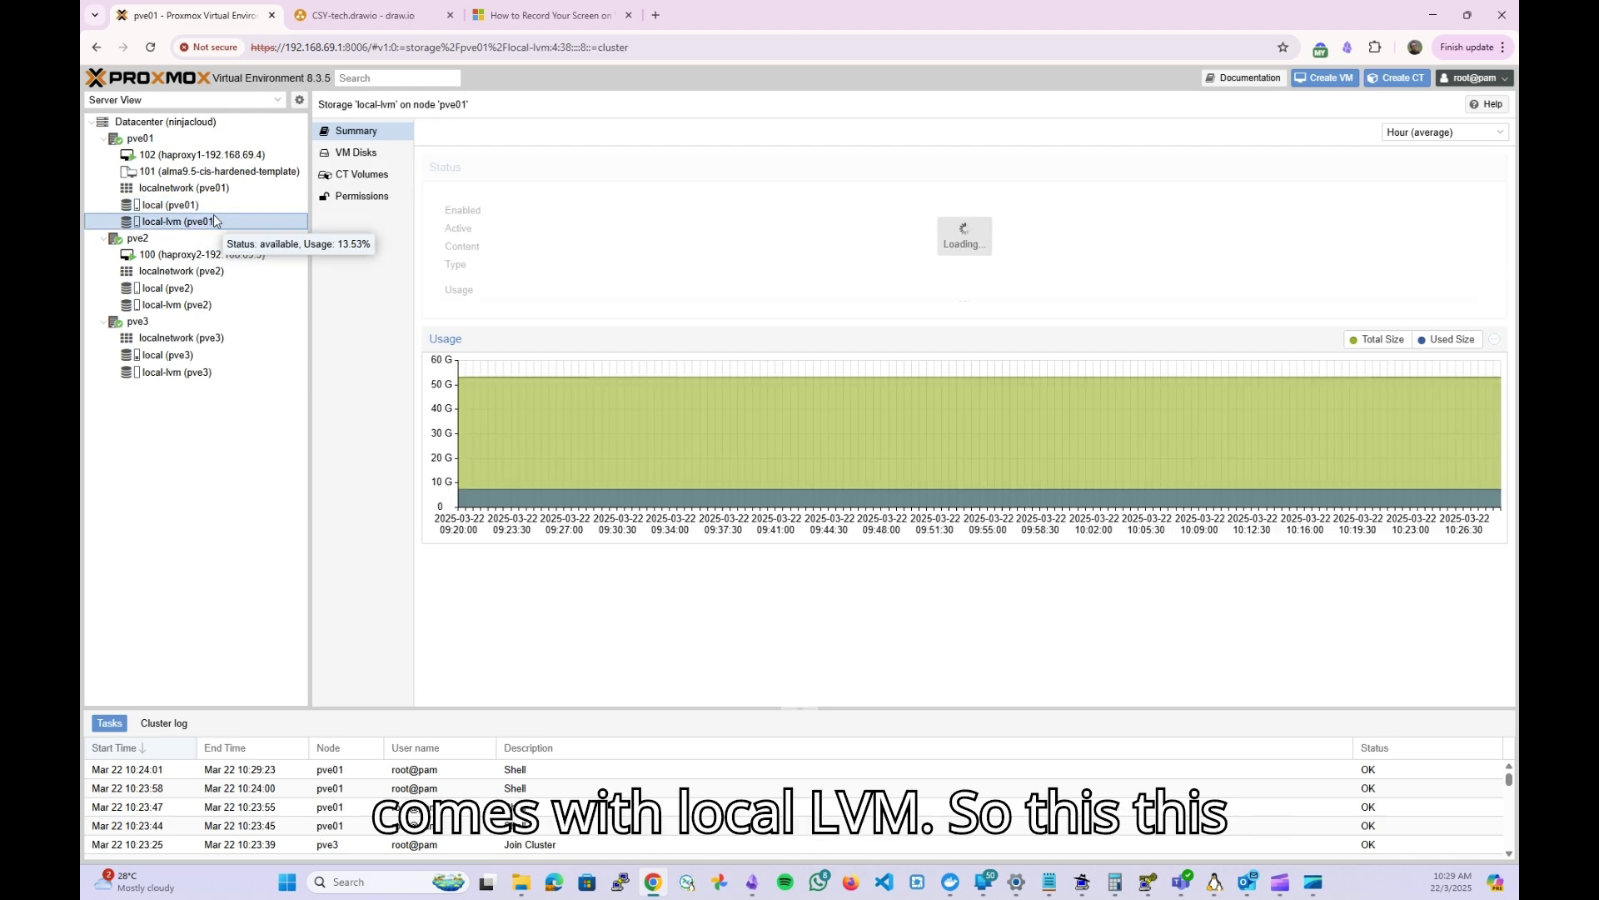
- Open the Ceph installation wizard on pve01 and choose the No-Subscription repository with version reef (18.2)
left_click(152, 142)
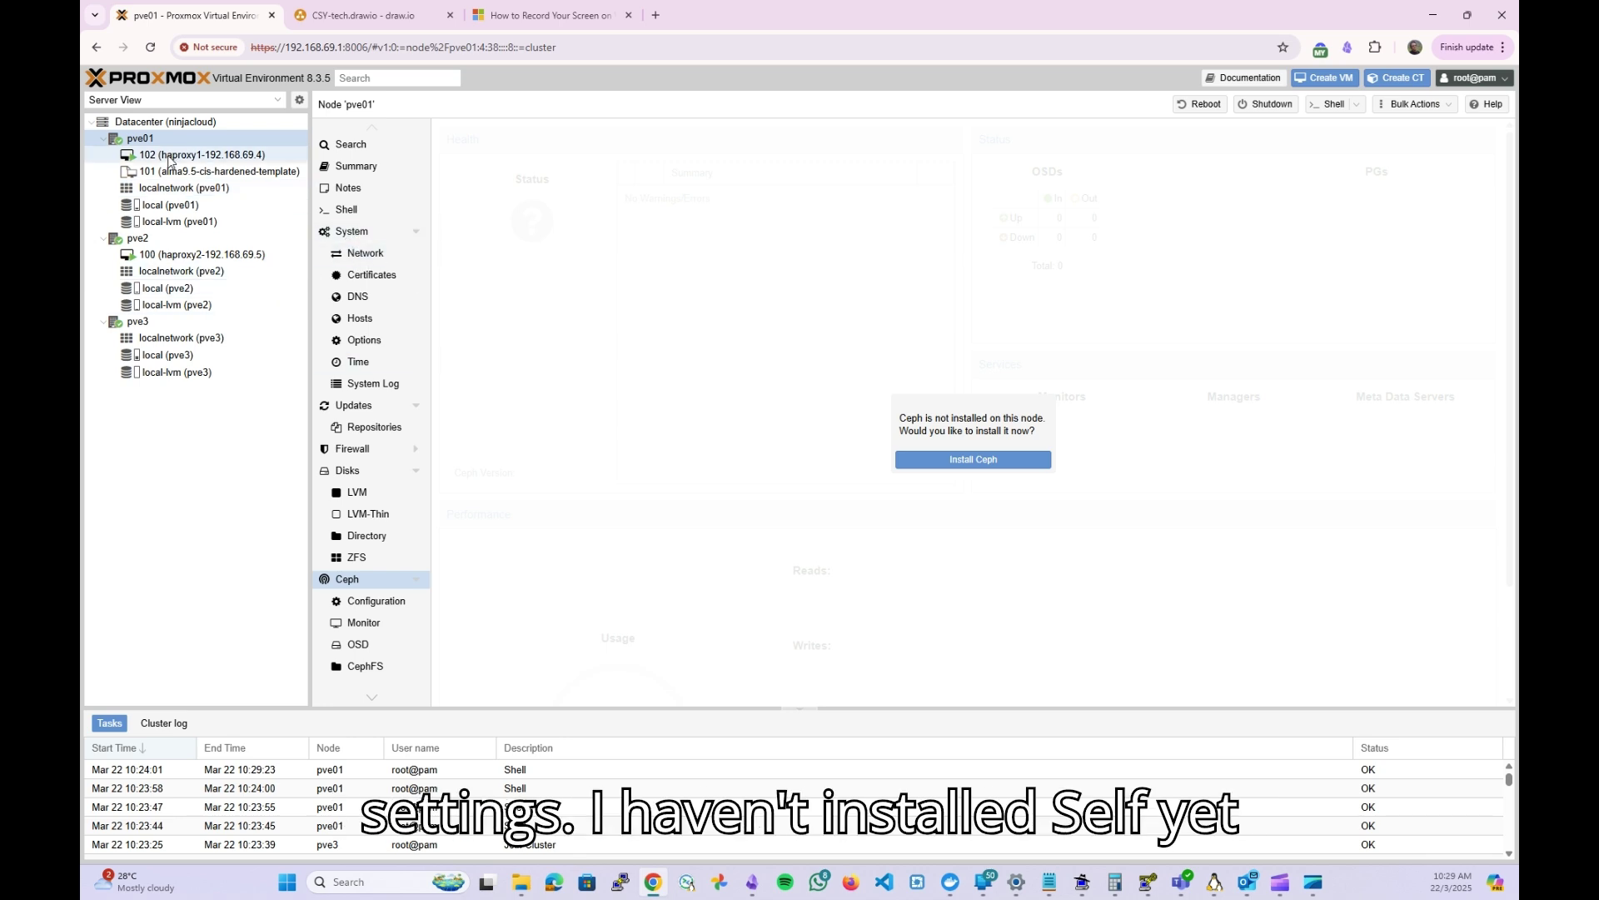
left_click(970, 467)
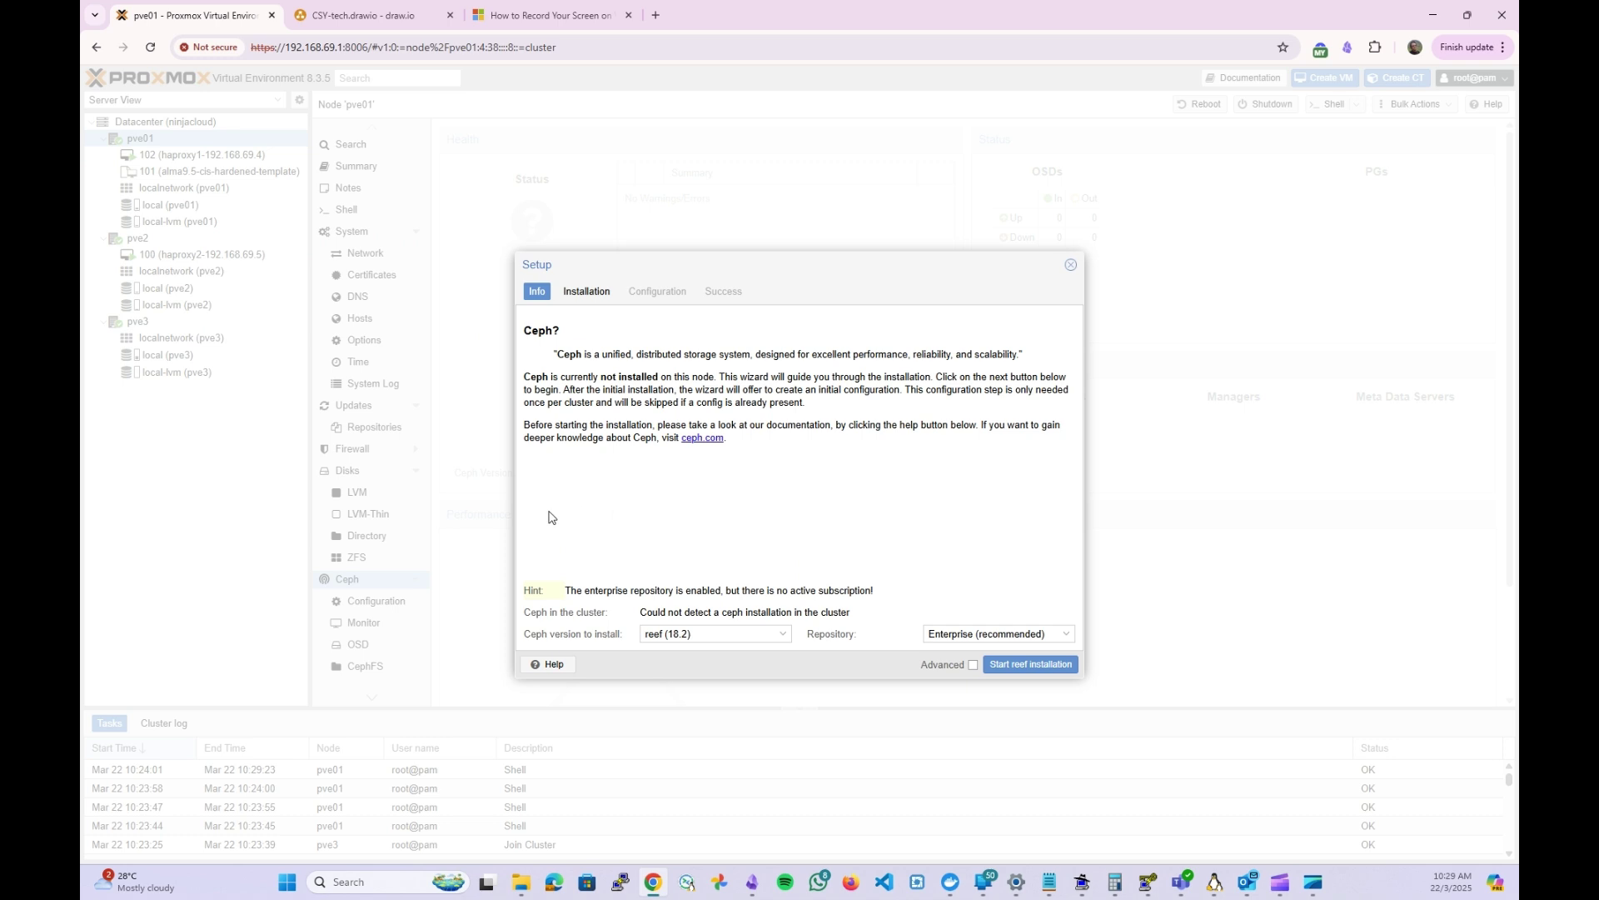
left_click(1065, 636)
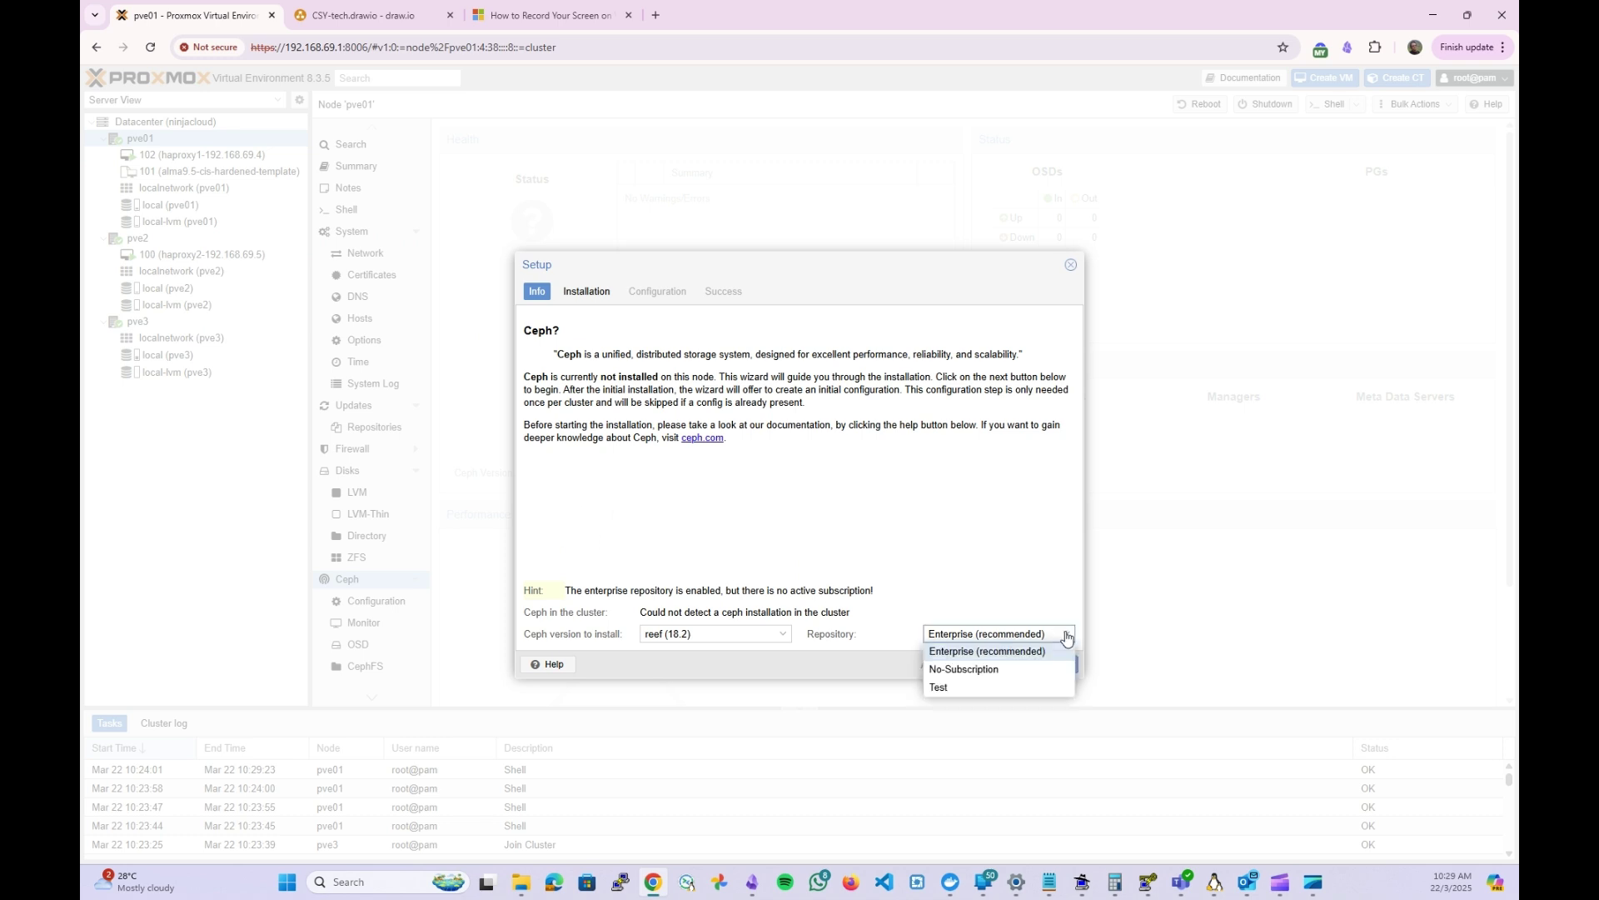
left_click(964, 669)
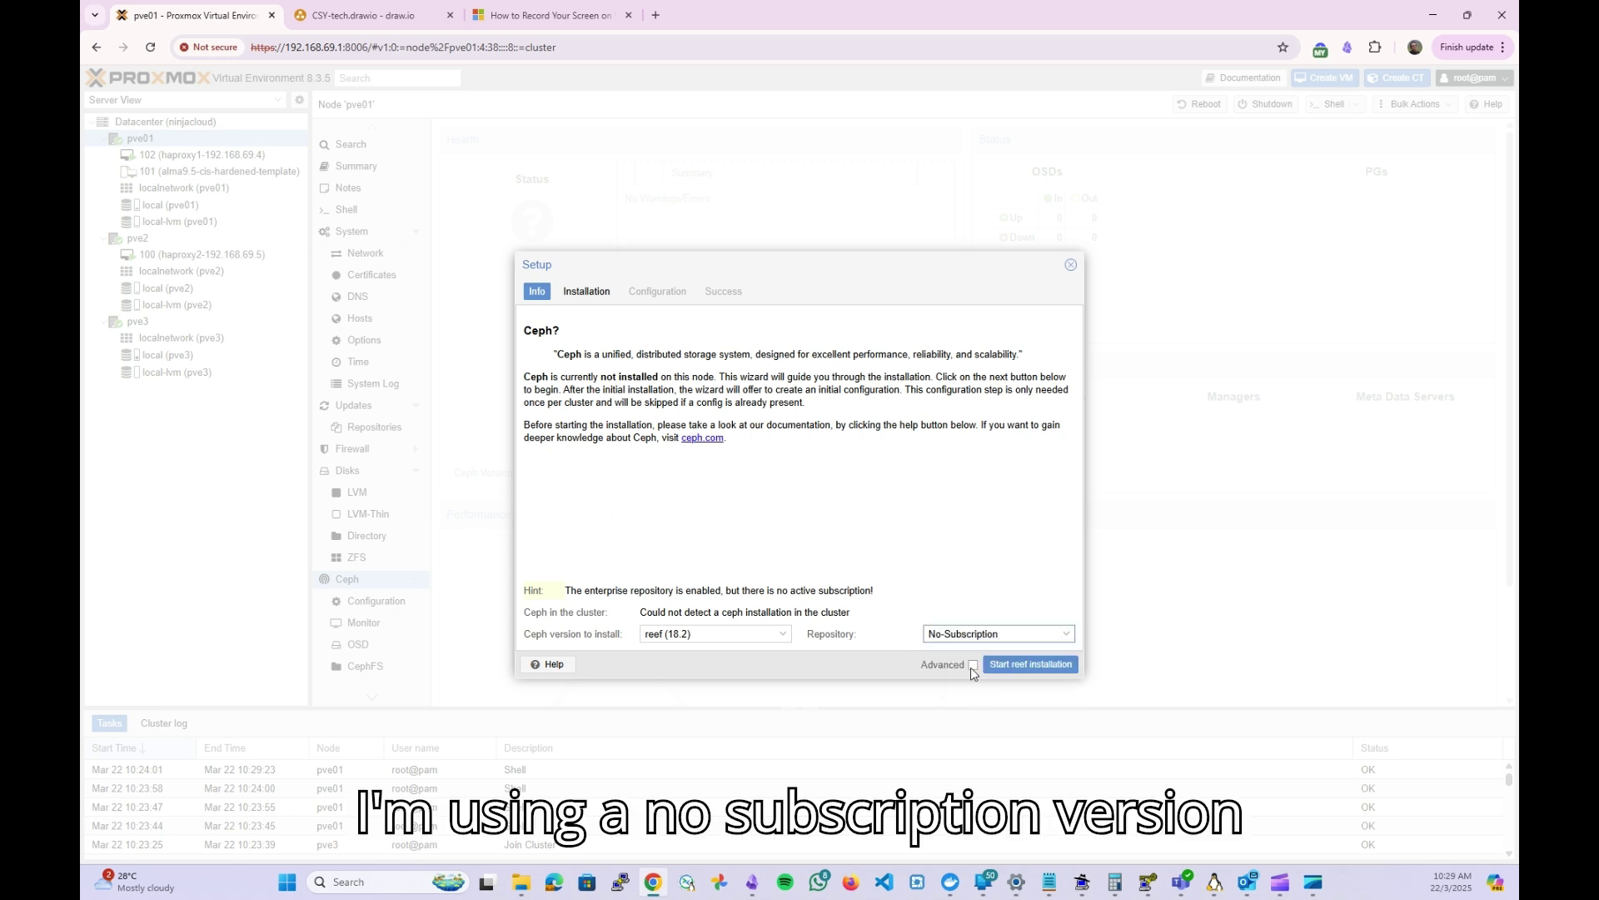
left_click(781, 642)
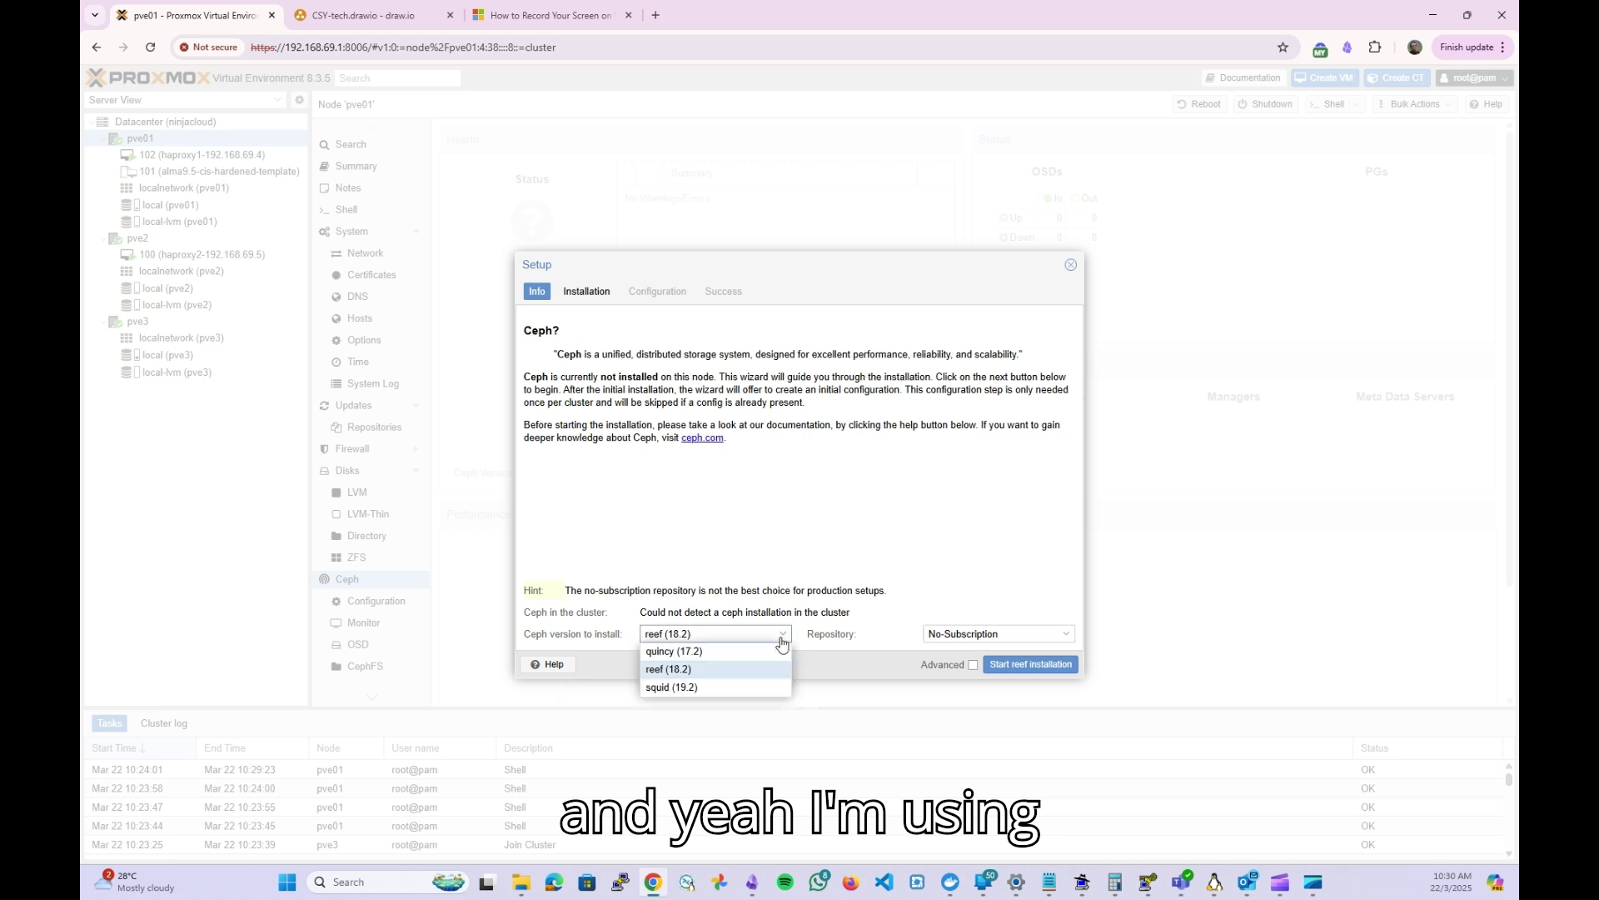
left_click(695, 674)
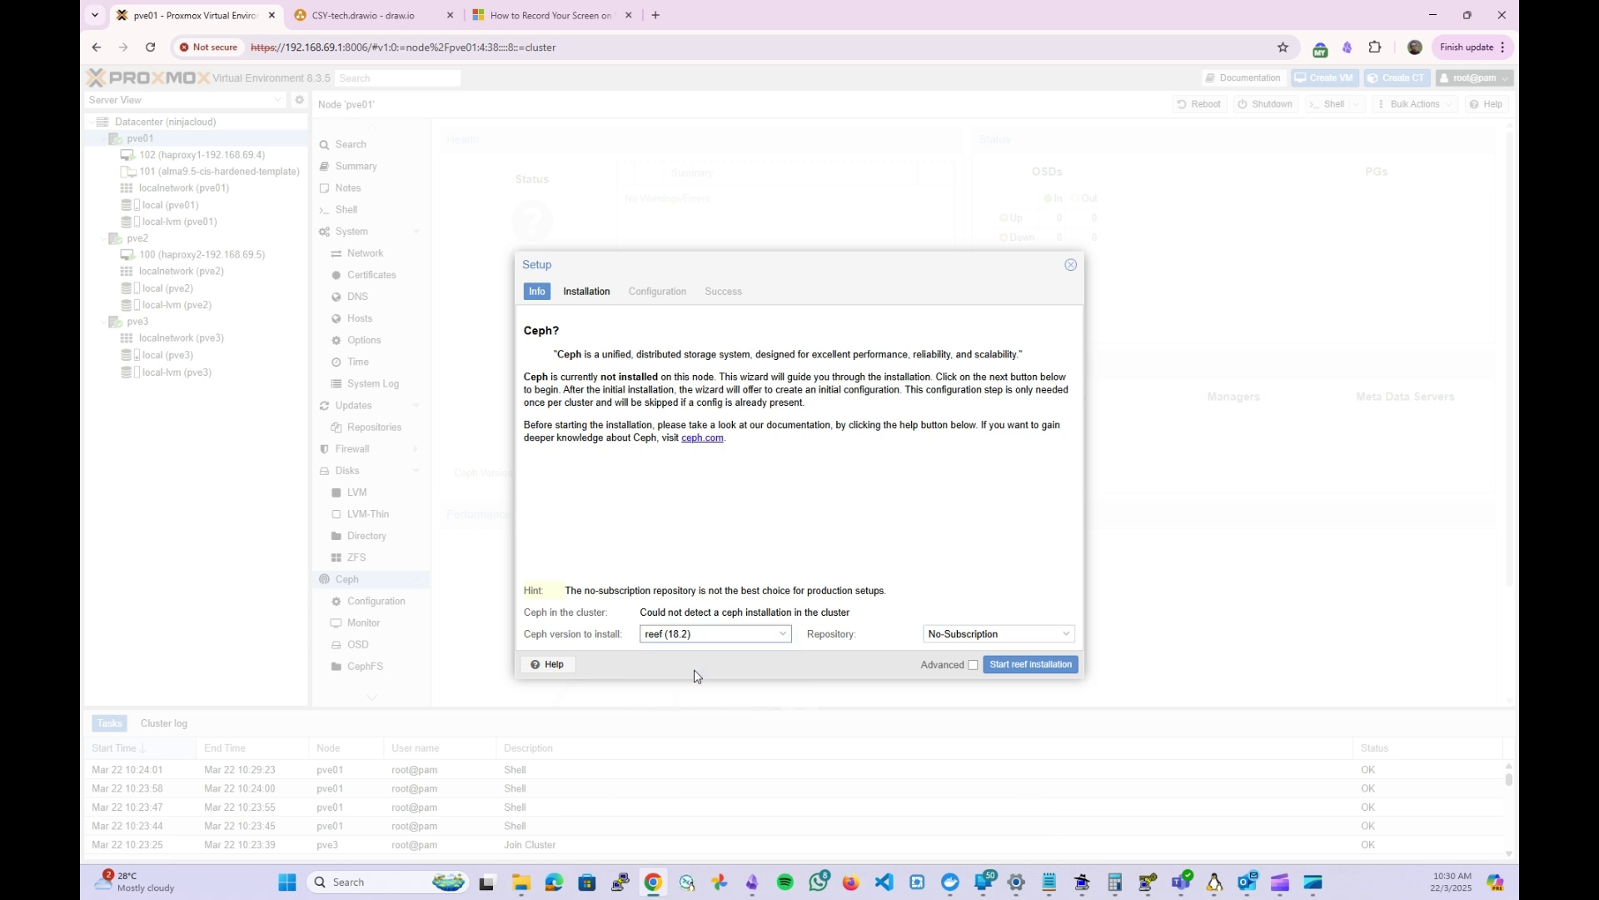
left_click(784, 636)
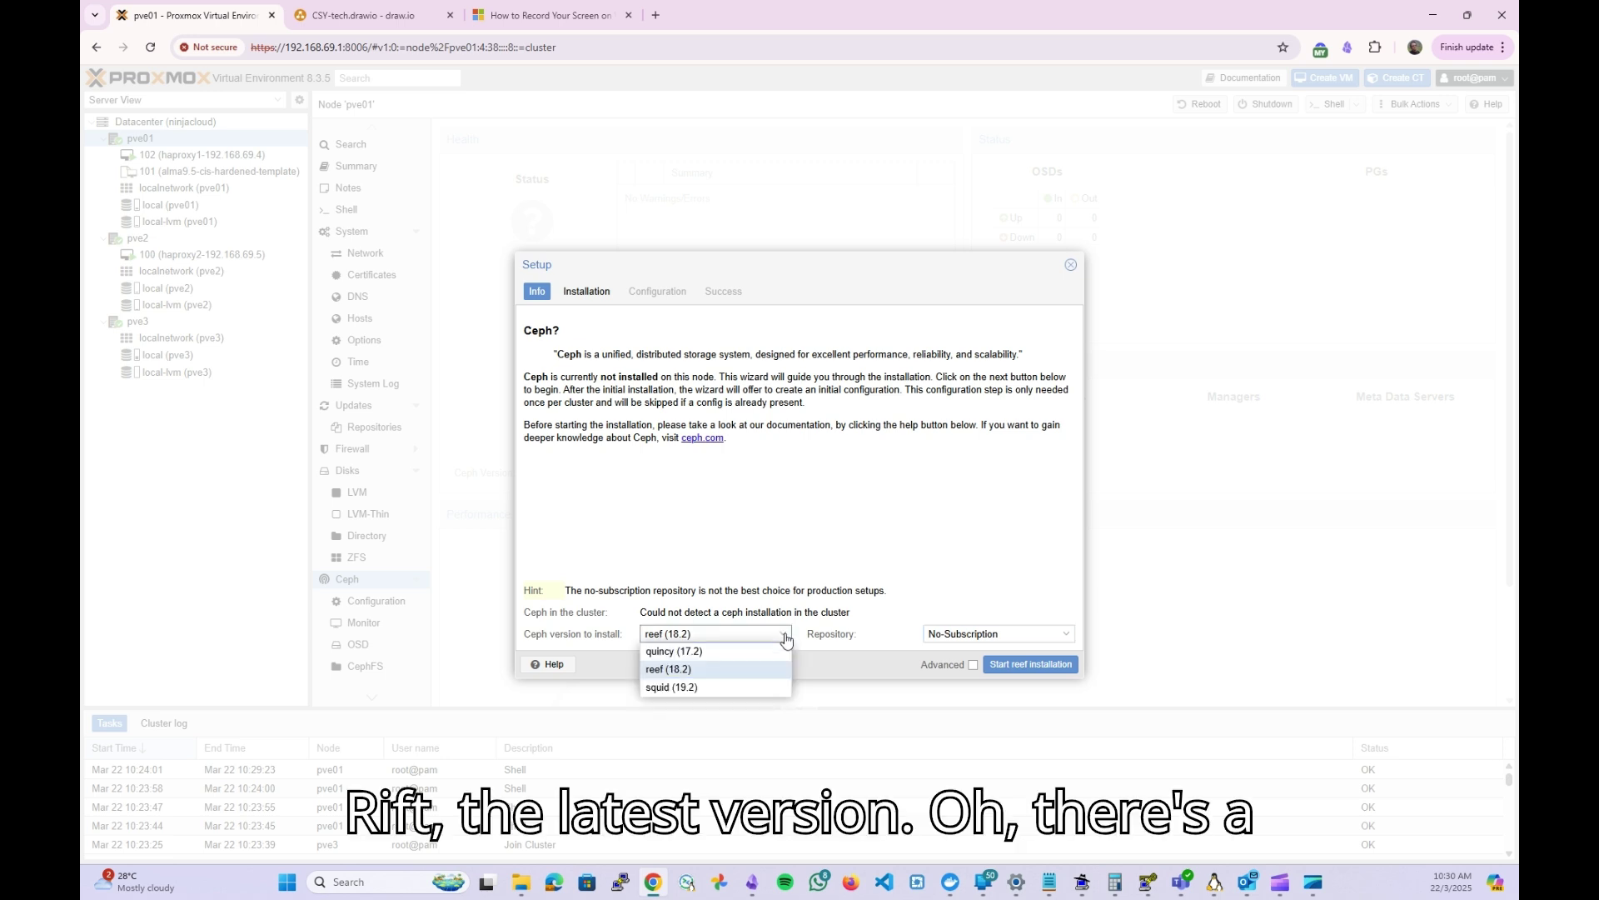
left_click(707, 673)
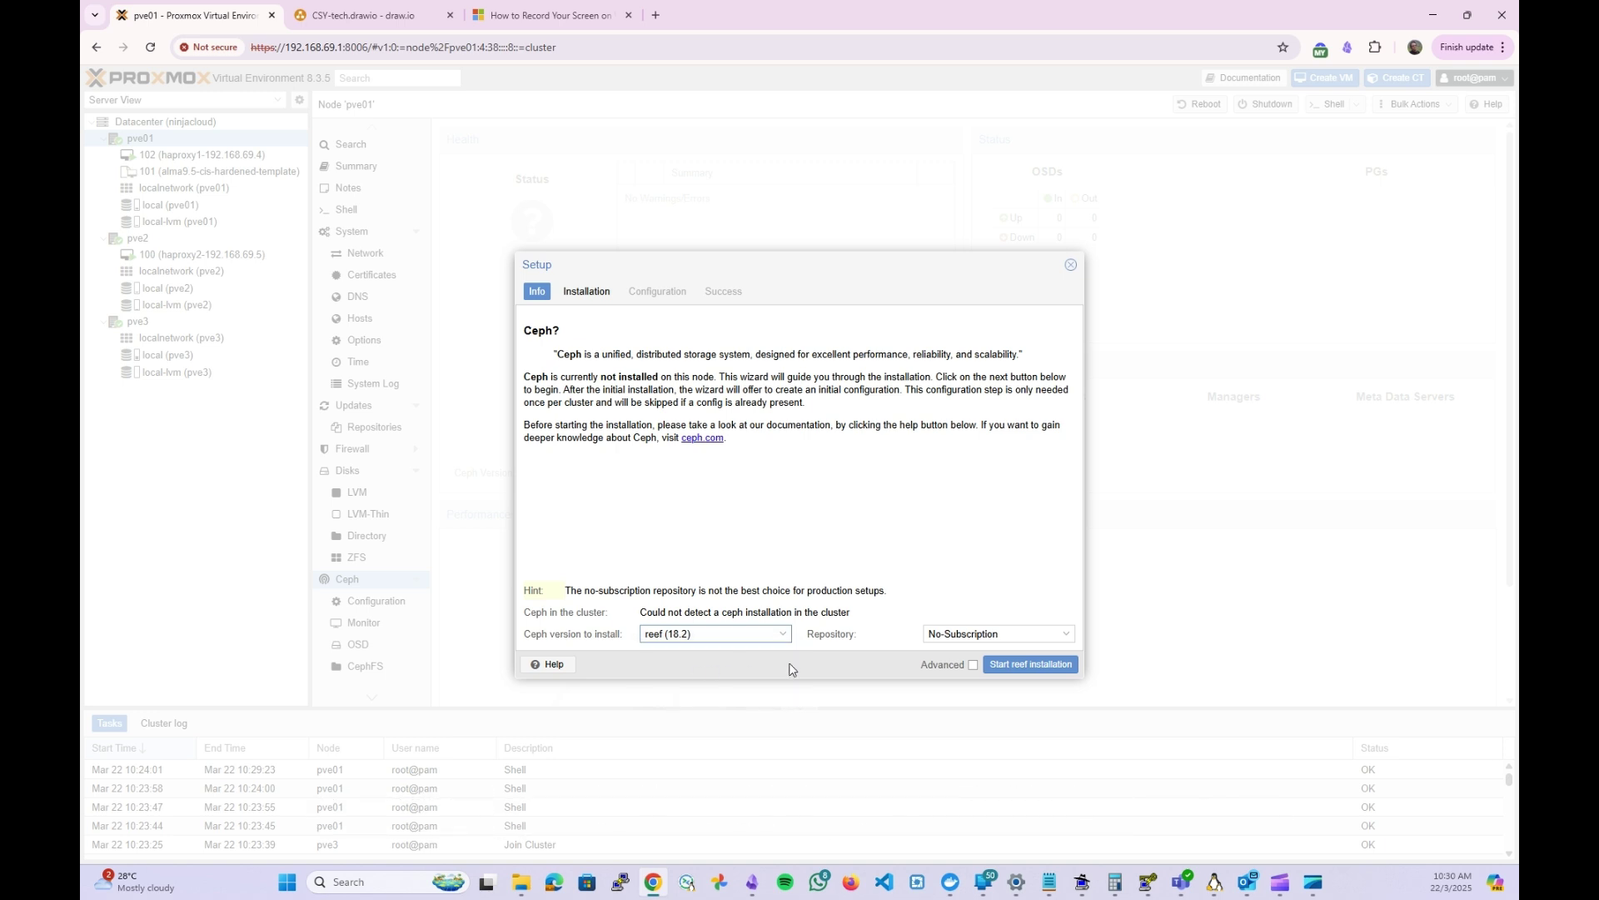
- Start the reef installation on pve01 and agree to install the listed Ceph packages
left_click(1031, 666)
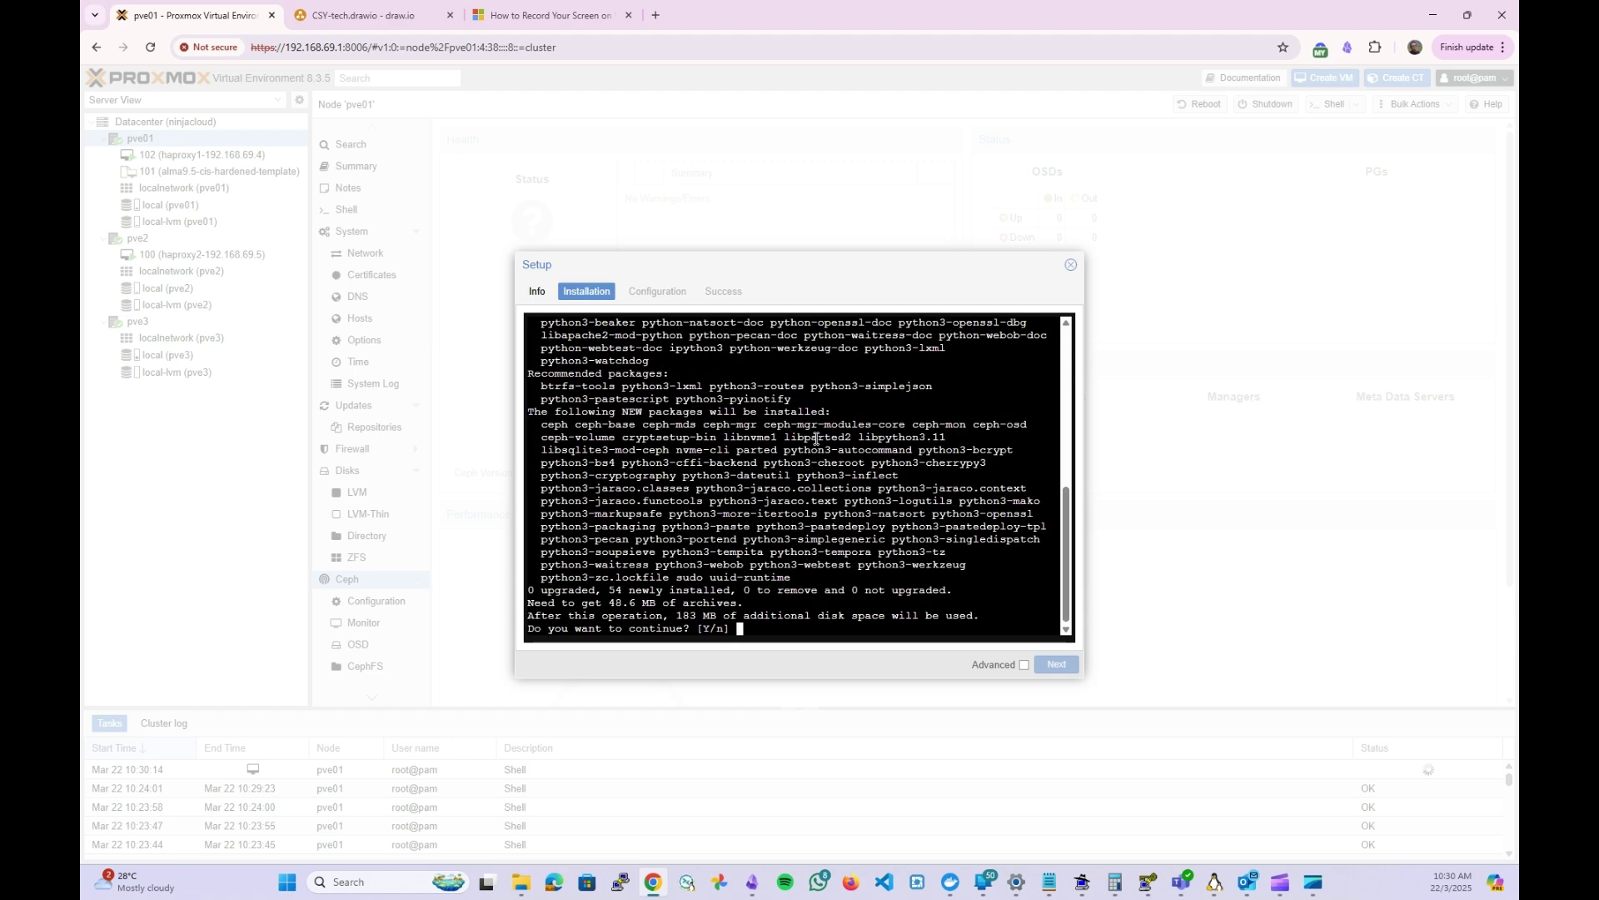
type("Y")
key("Return")
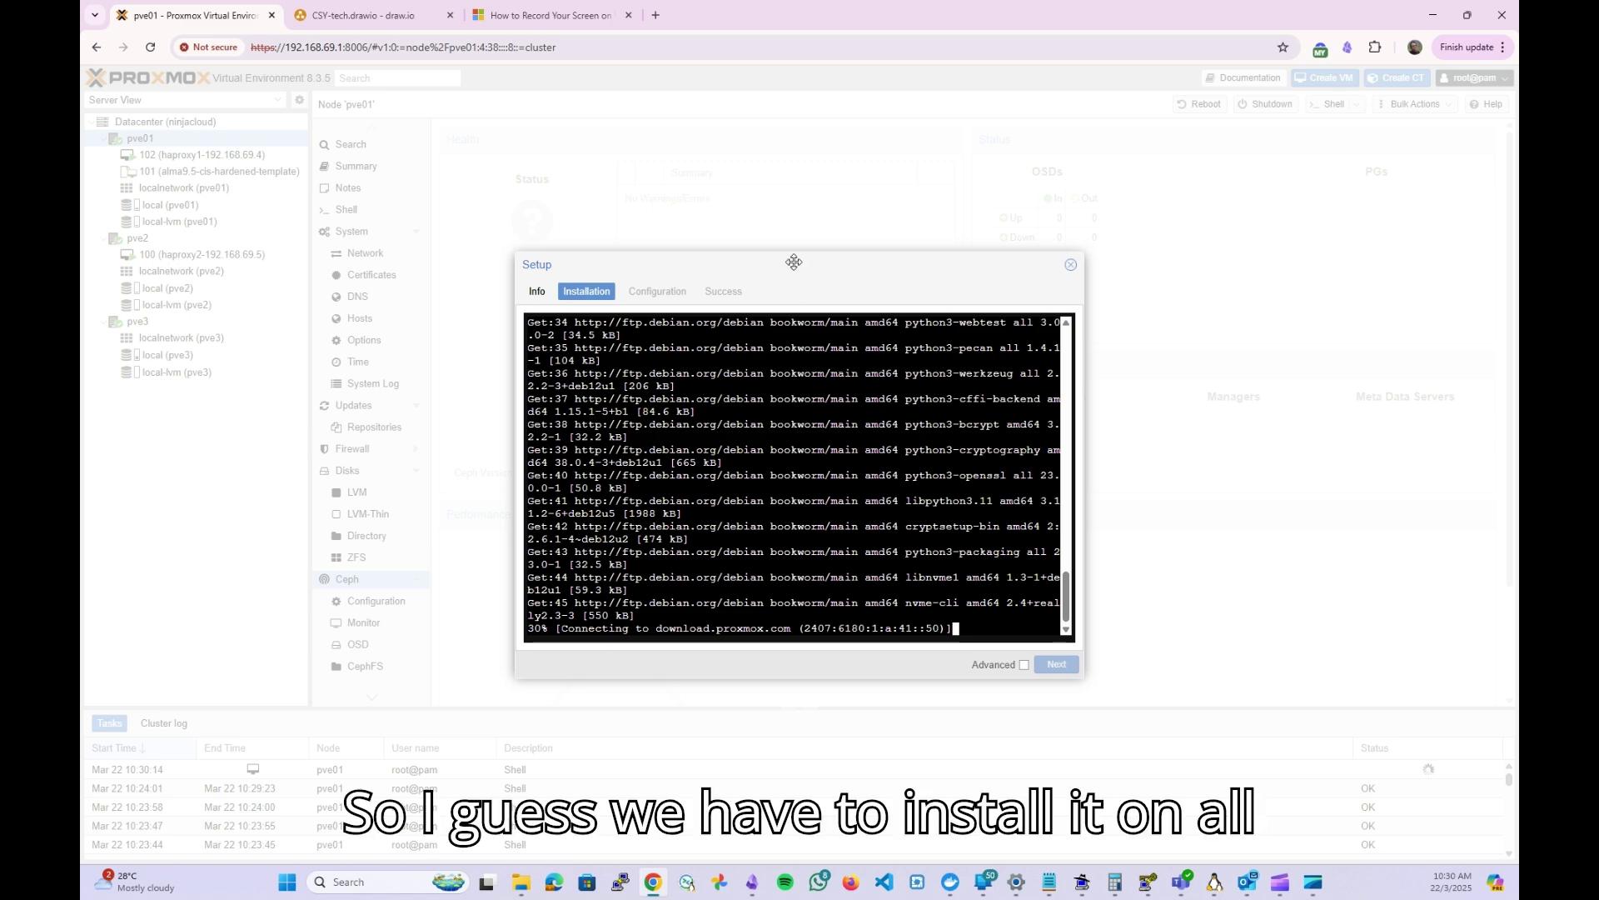
left_click_drag(783, 260, 1122, 127)
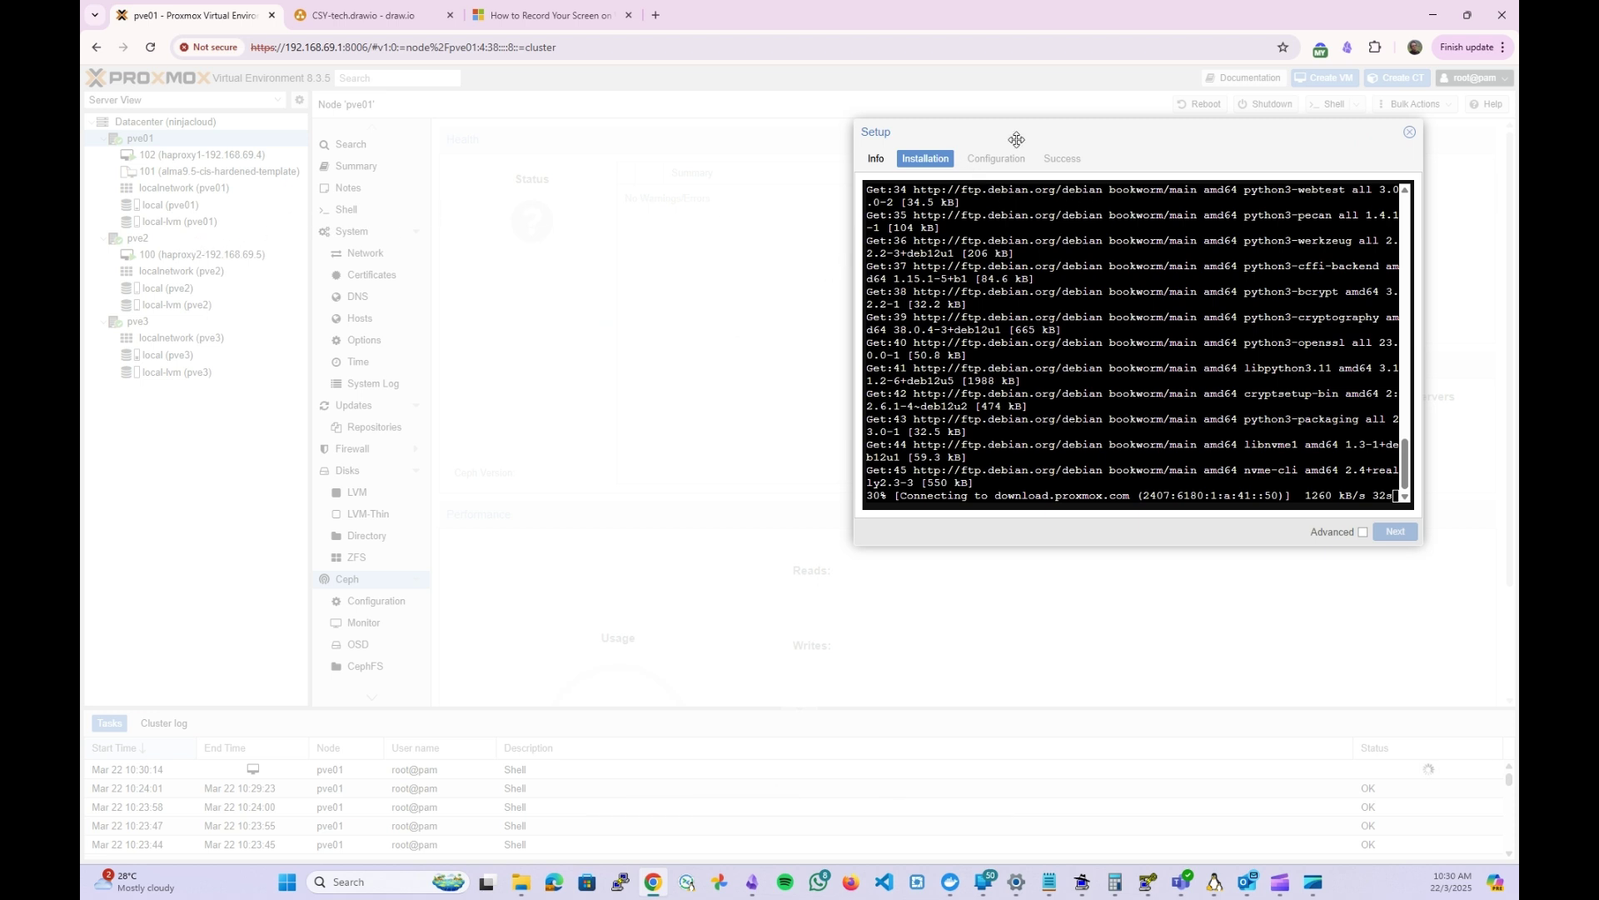
left_click_drag(1083, 137, 684, 164)
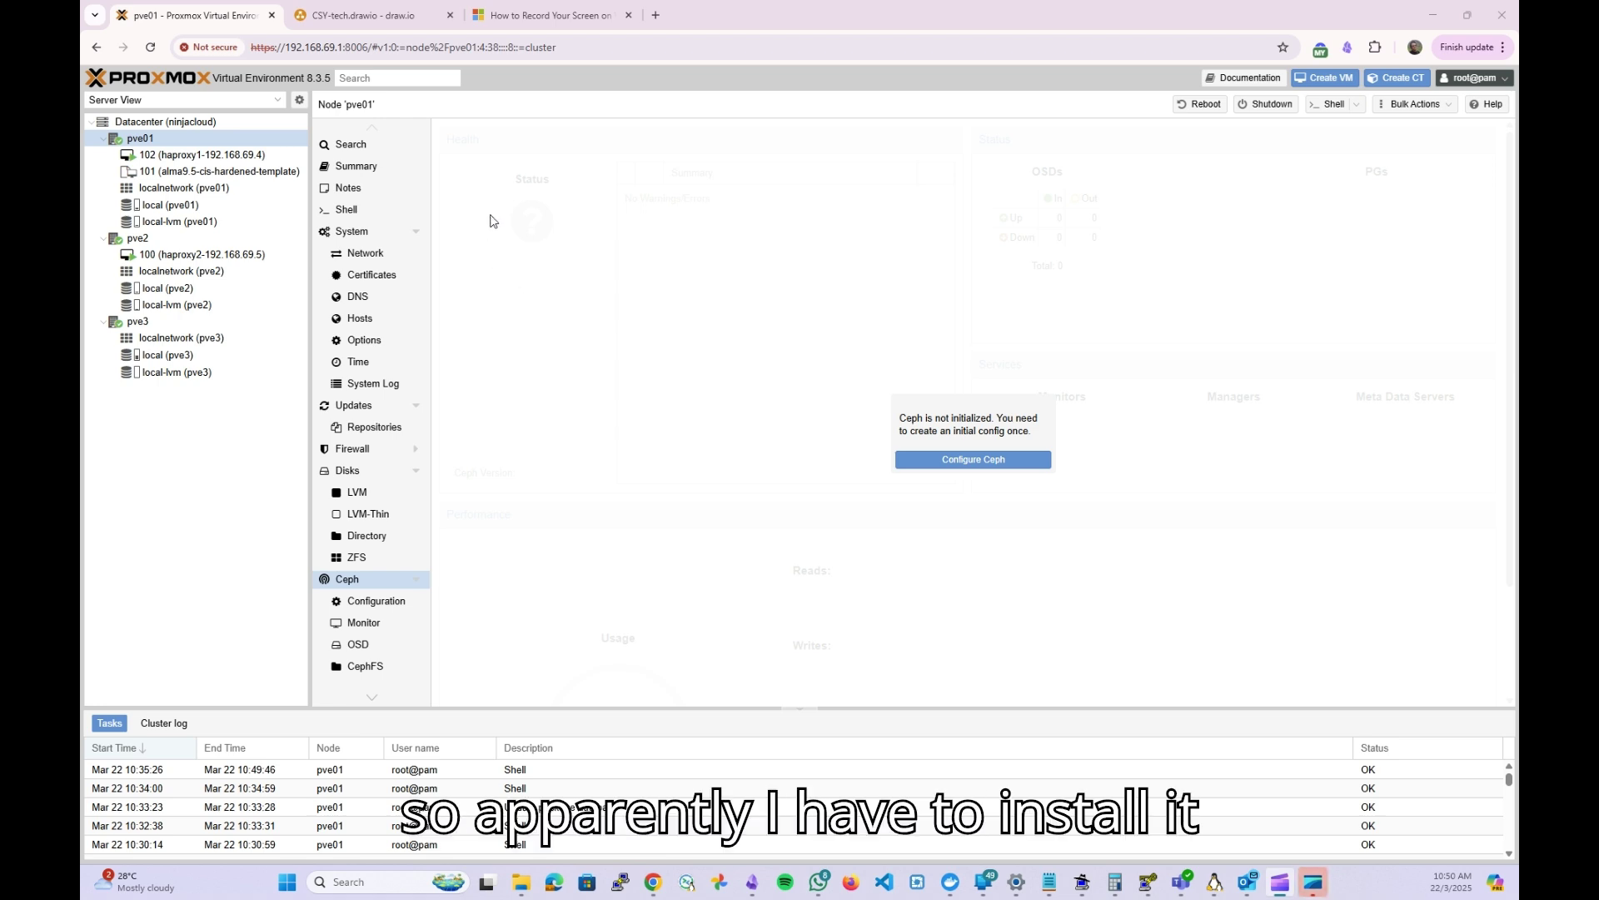
- Check the Ceph page of pve2, then start configuring Ceph on pve01 with public network 192.168.69.1/16 on vmbr0
left_click(160, 240)
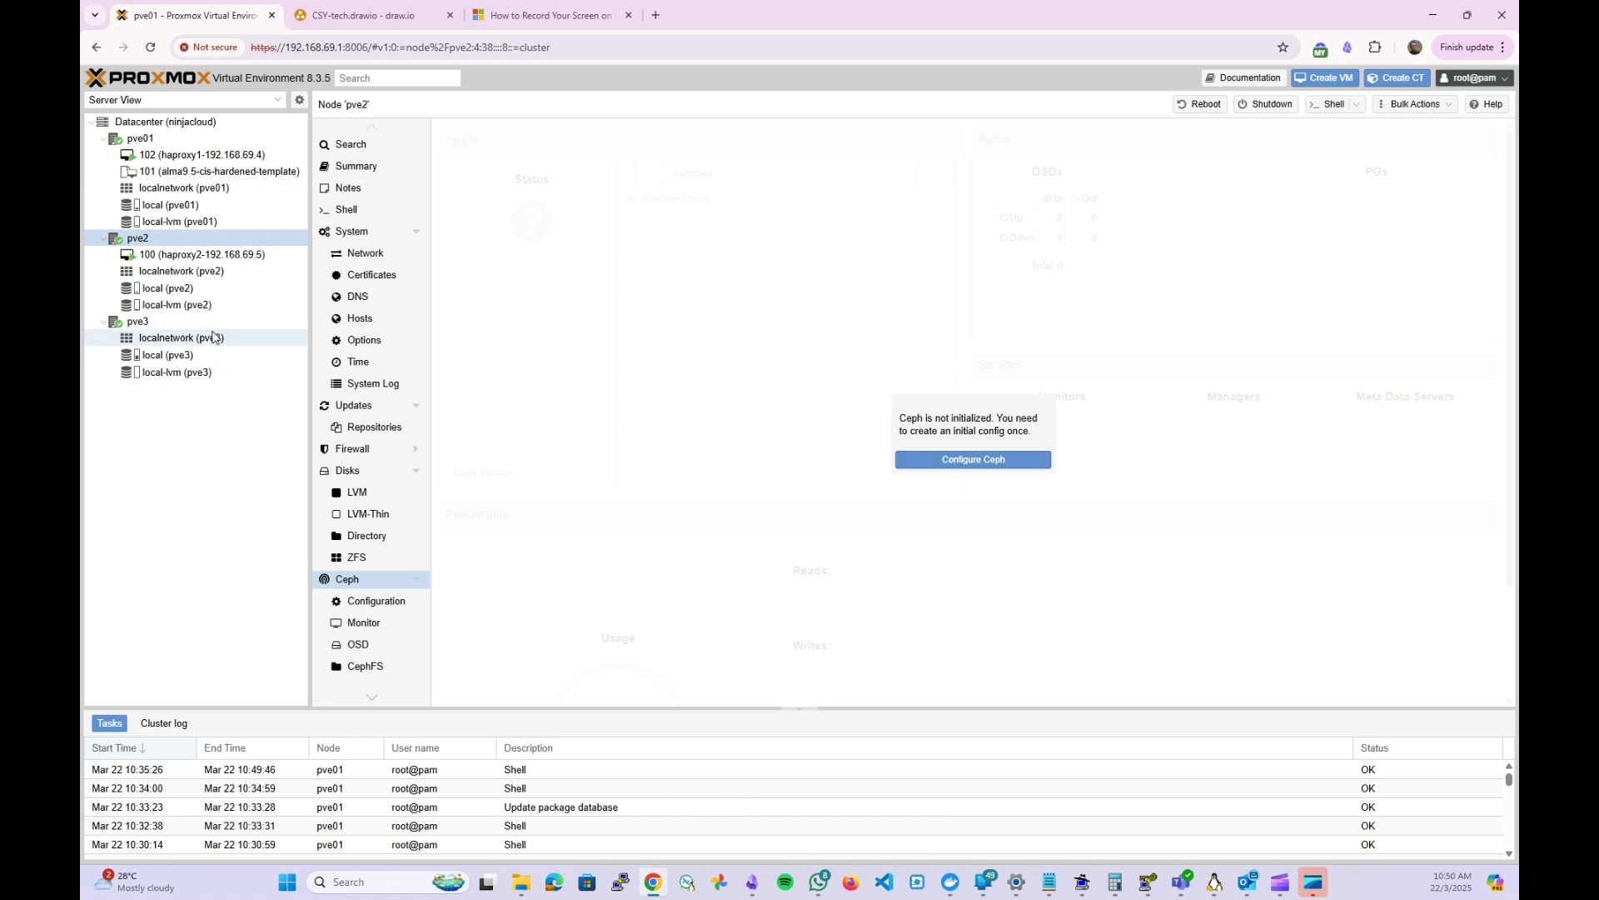
left_click(200, 140)
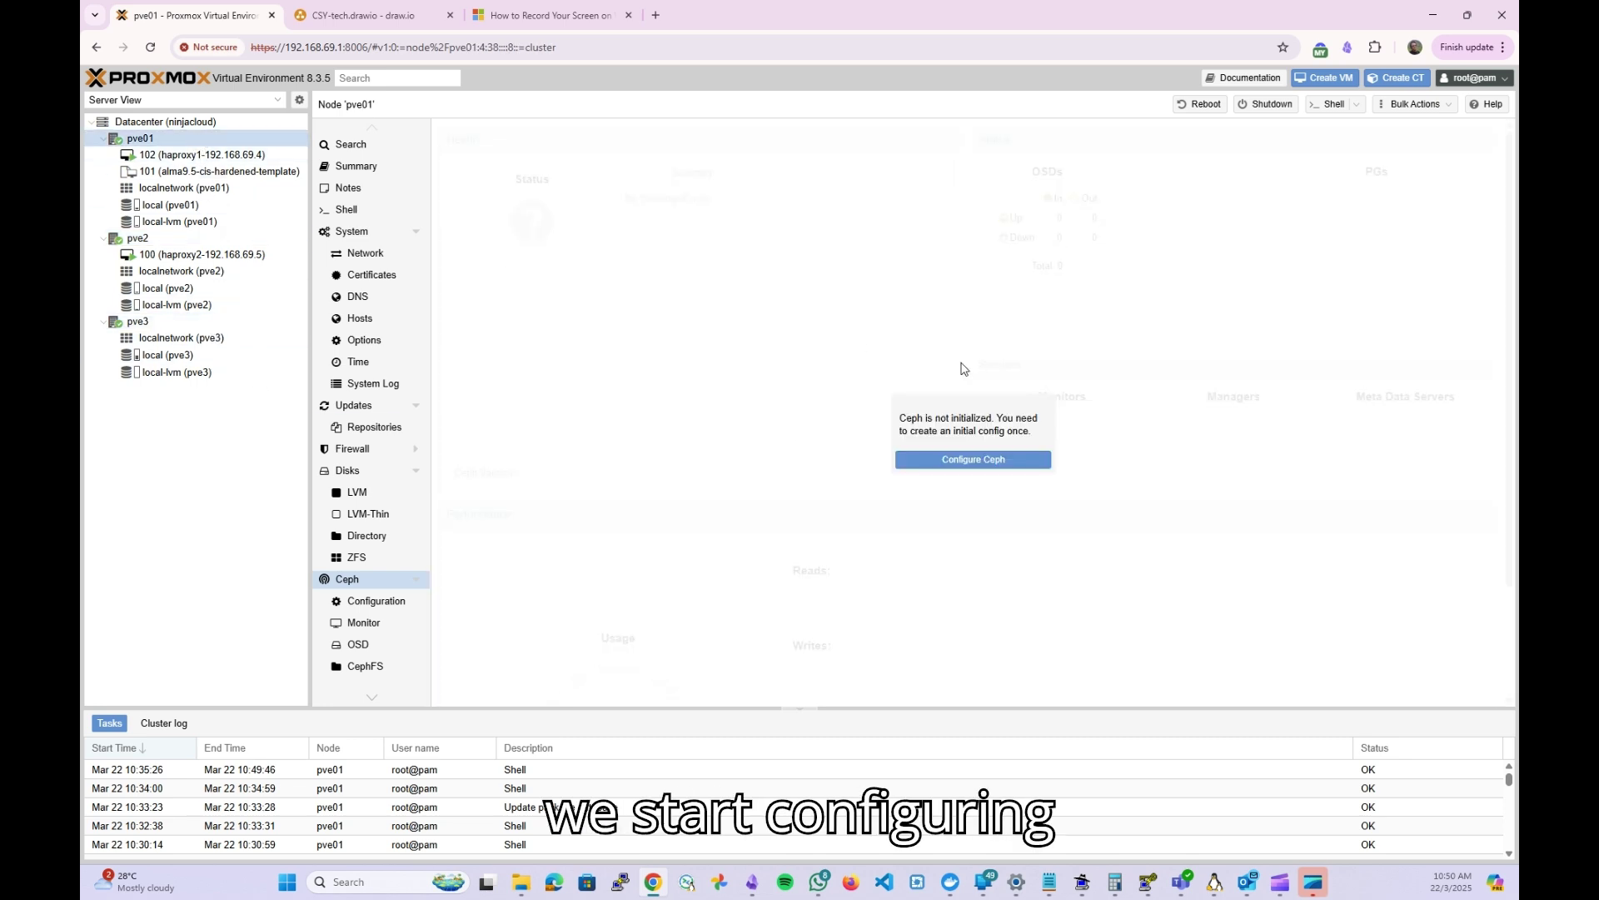
left_click(998, 461)
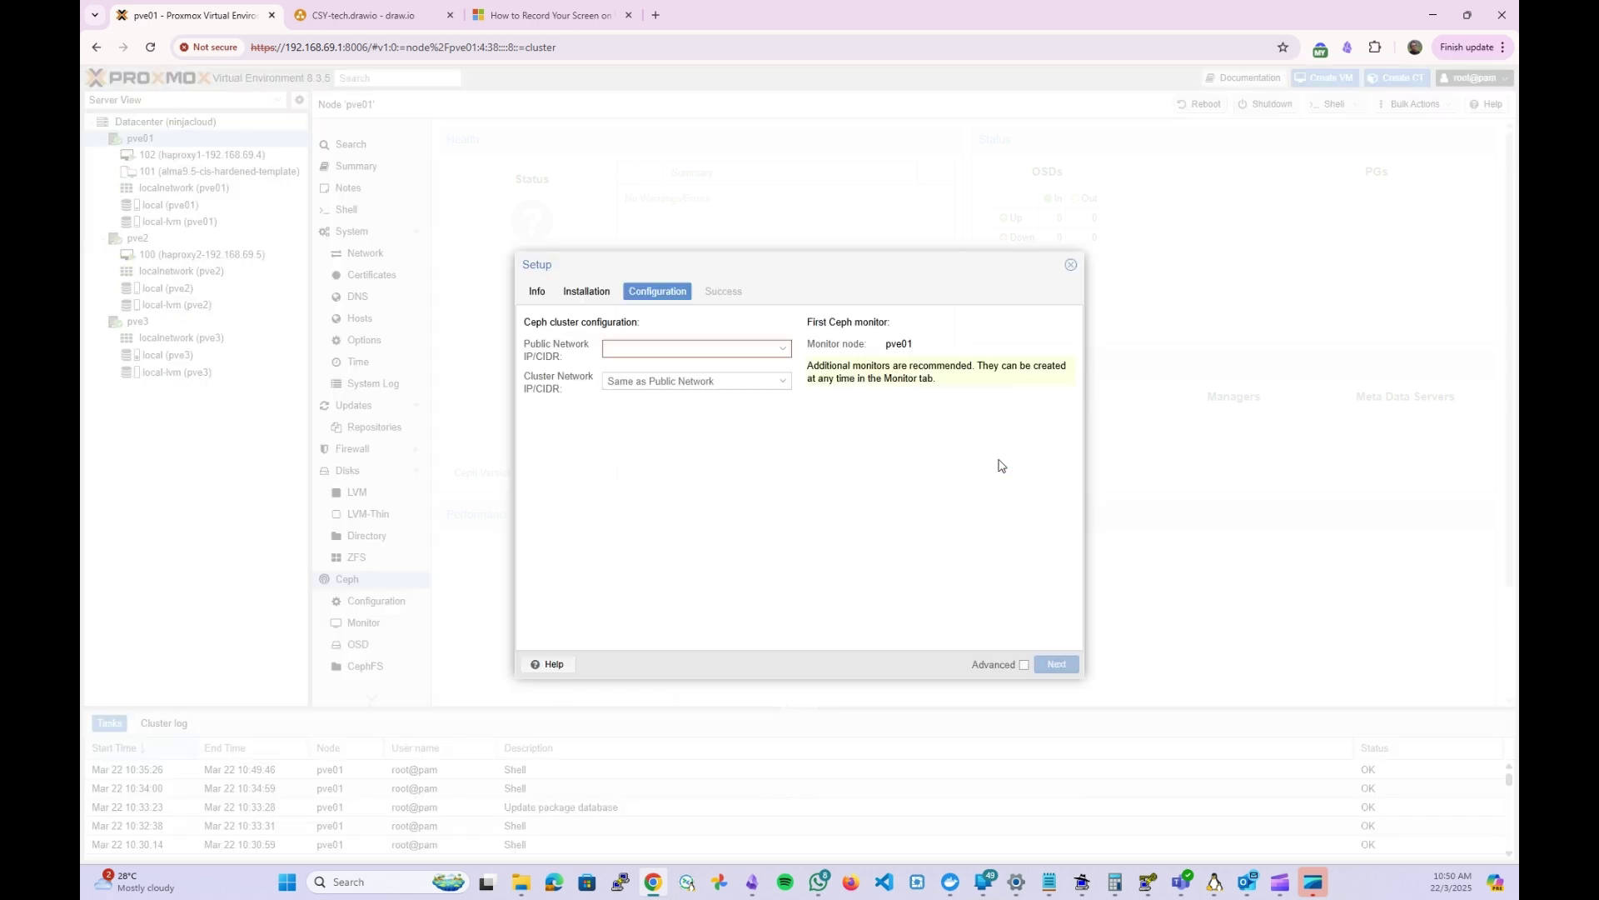
left_click(785, 350)
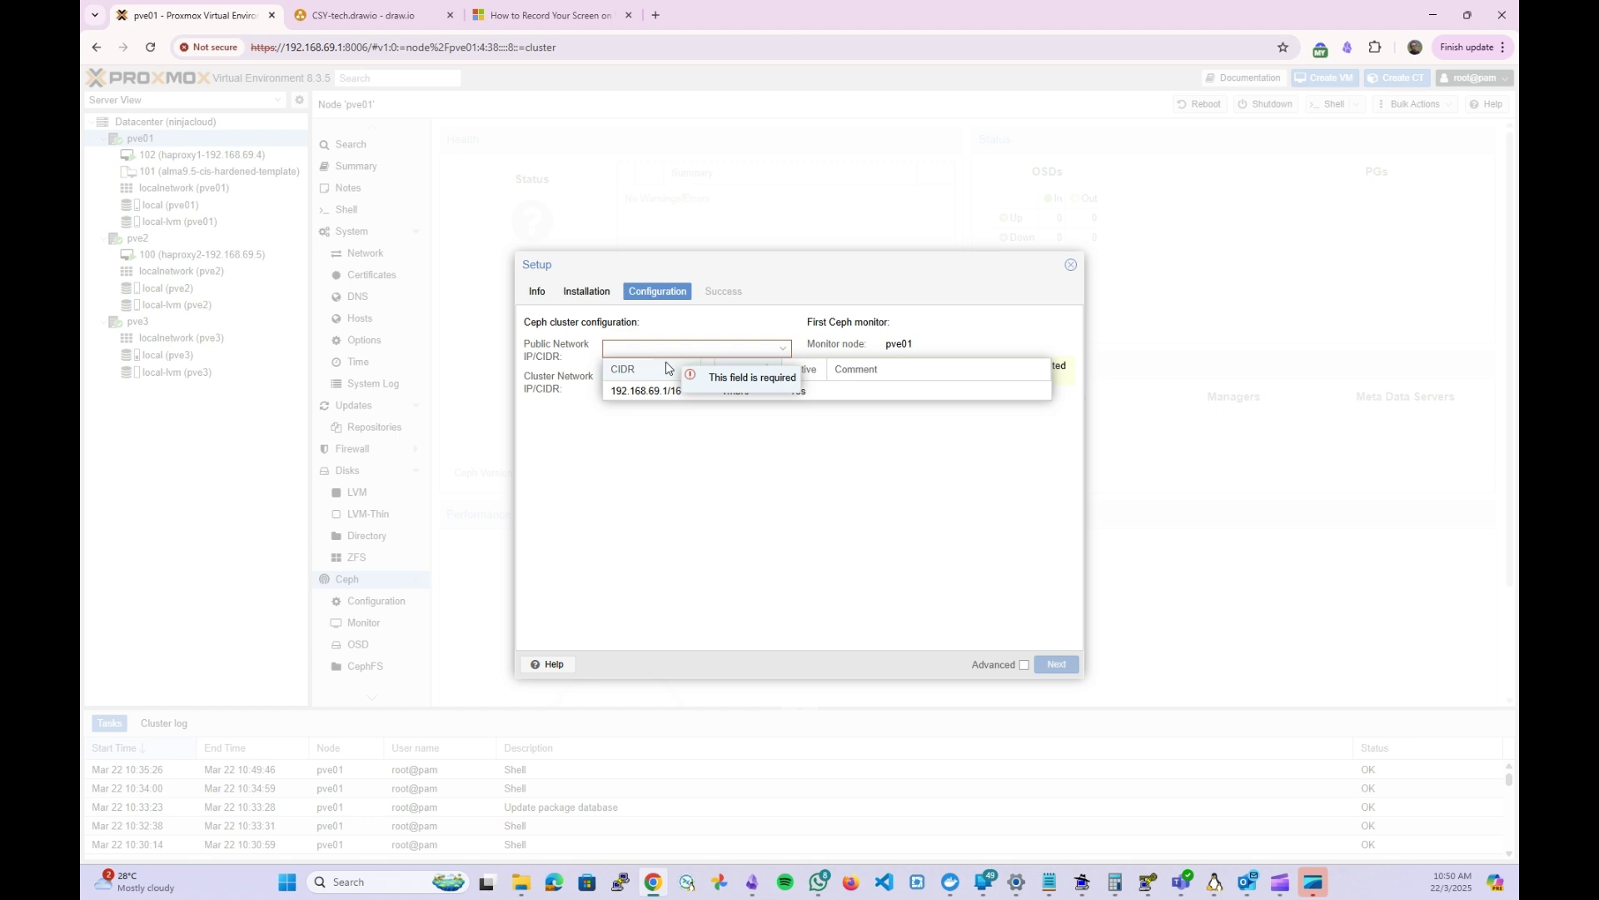
left_click(775, 326)
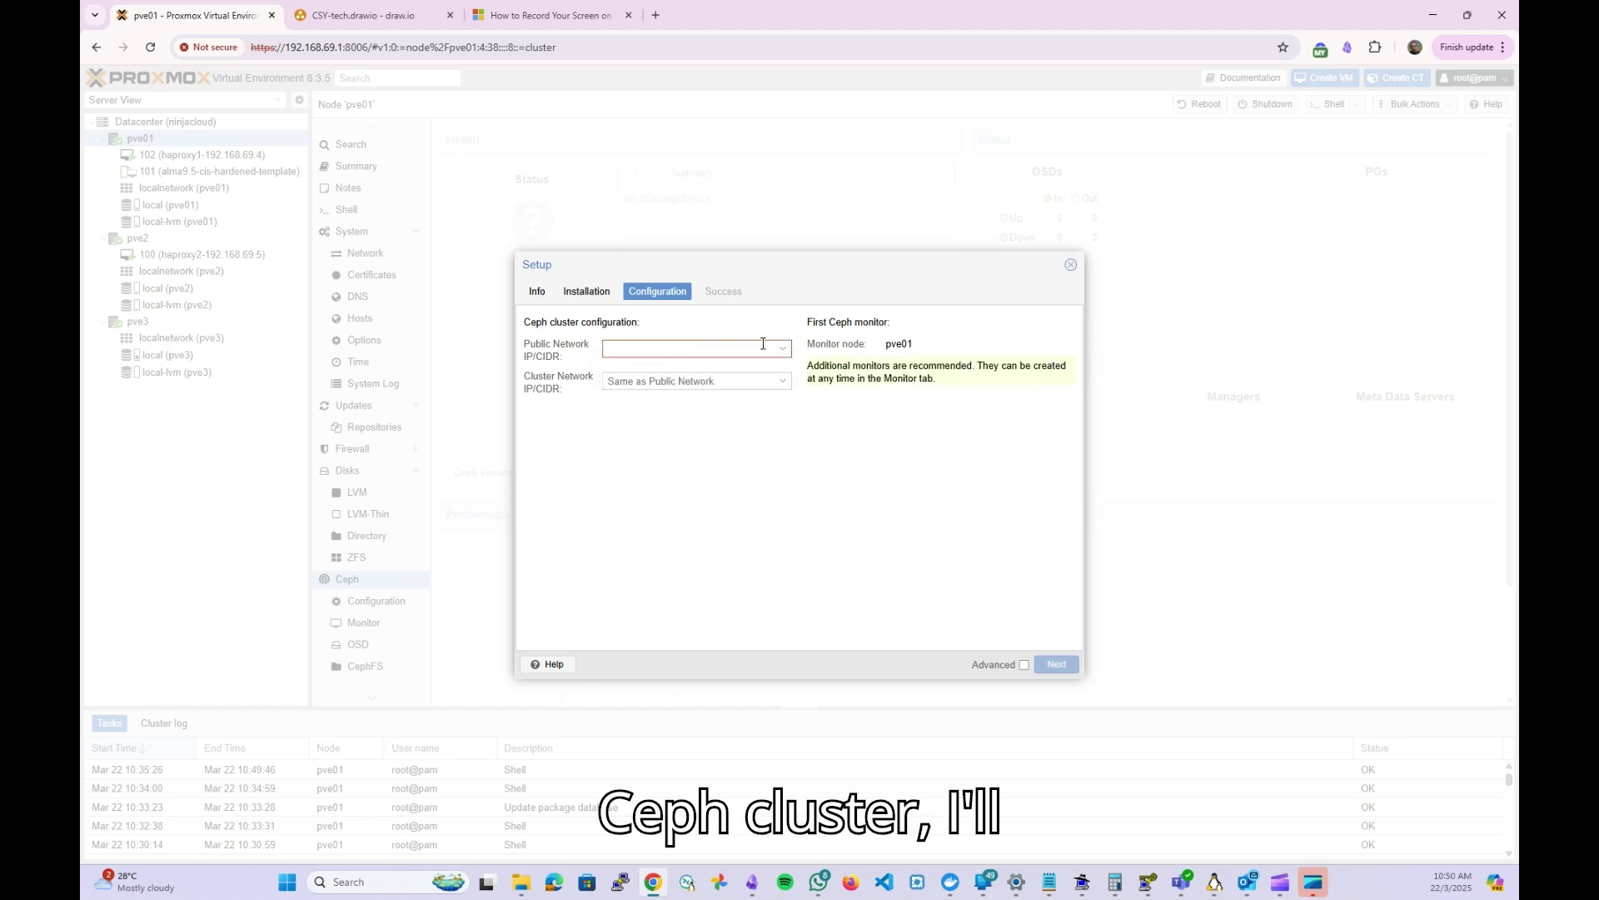
left_click(786, 355)
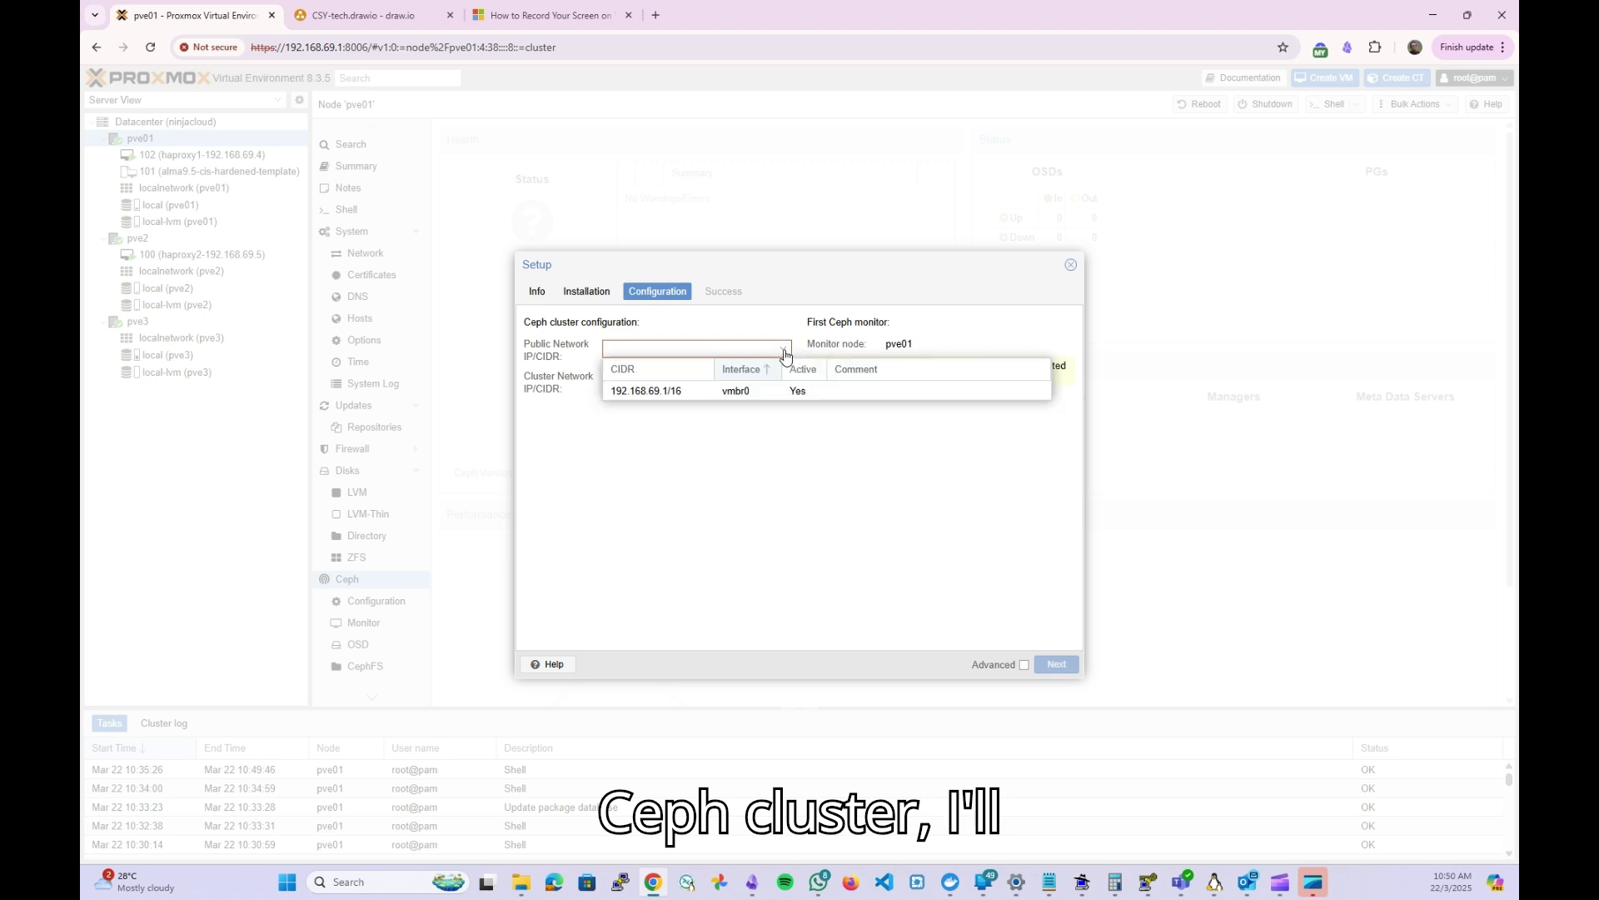
left_click(677, 392)
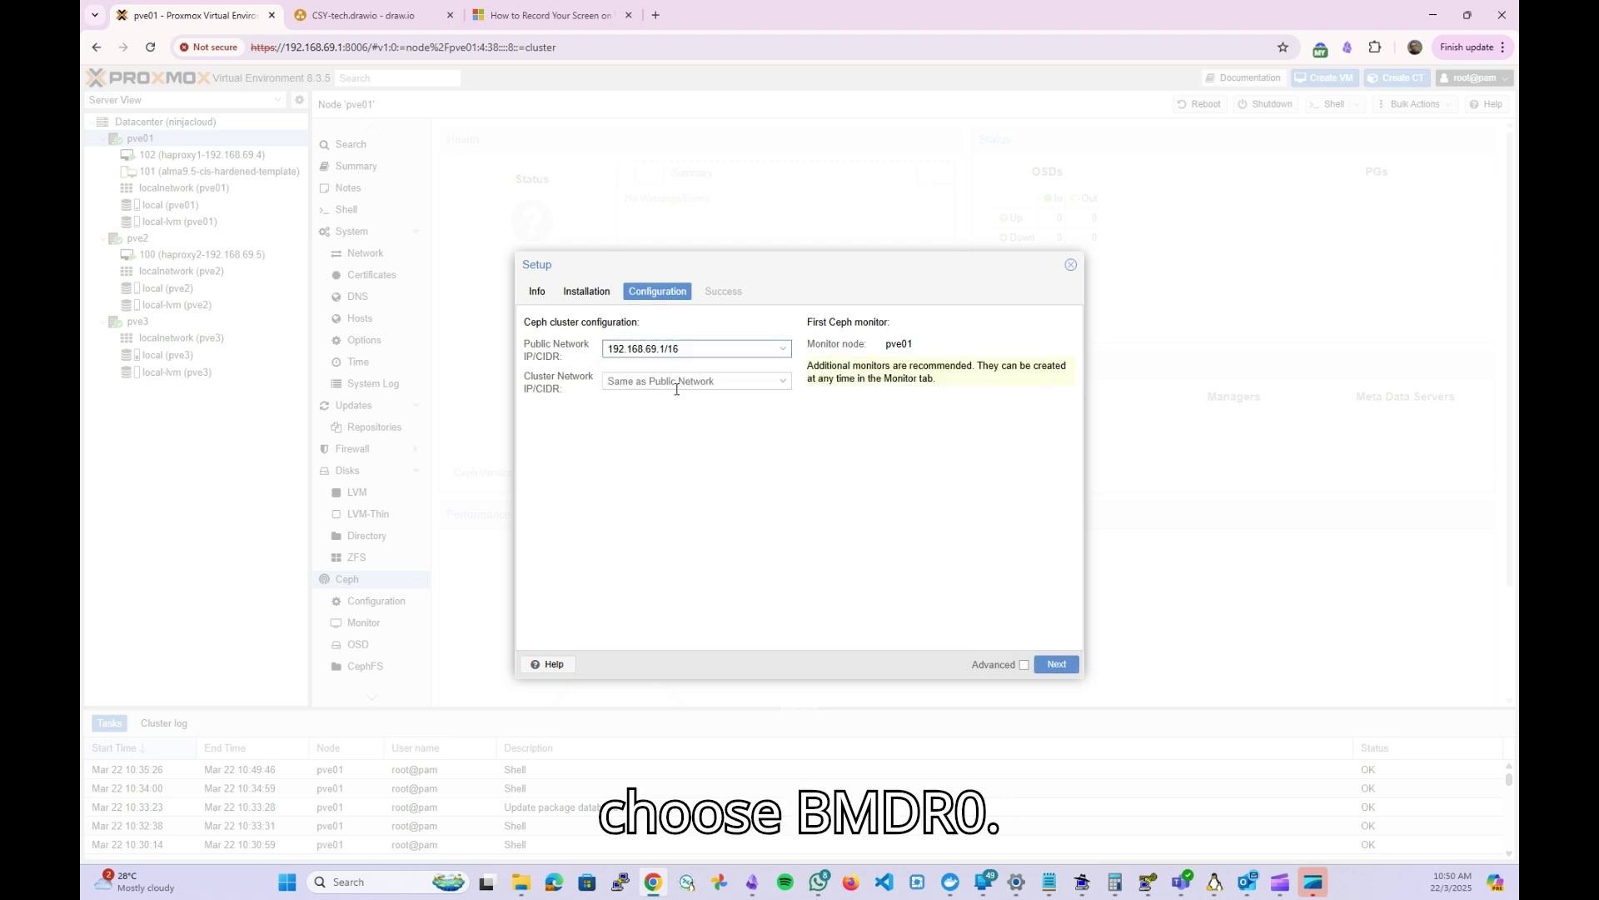
- Set the Ceph cluster network to 192.168.69.1/16 on vmbr0 and finish the setup wizard
left_click(779, 389)
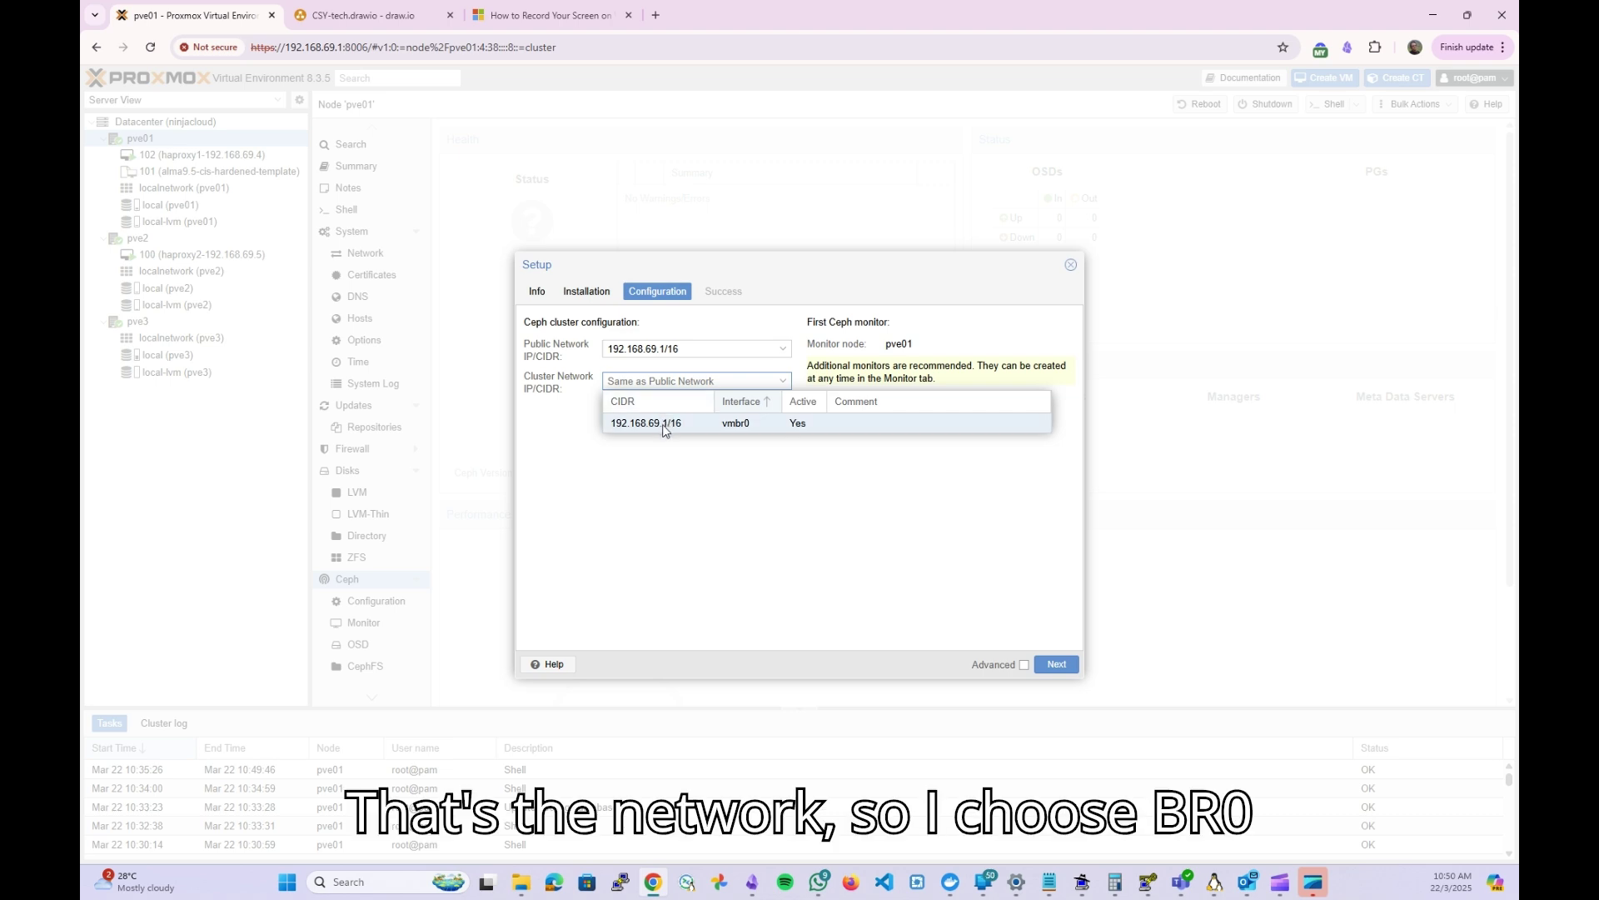
left_click(664, 424)
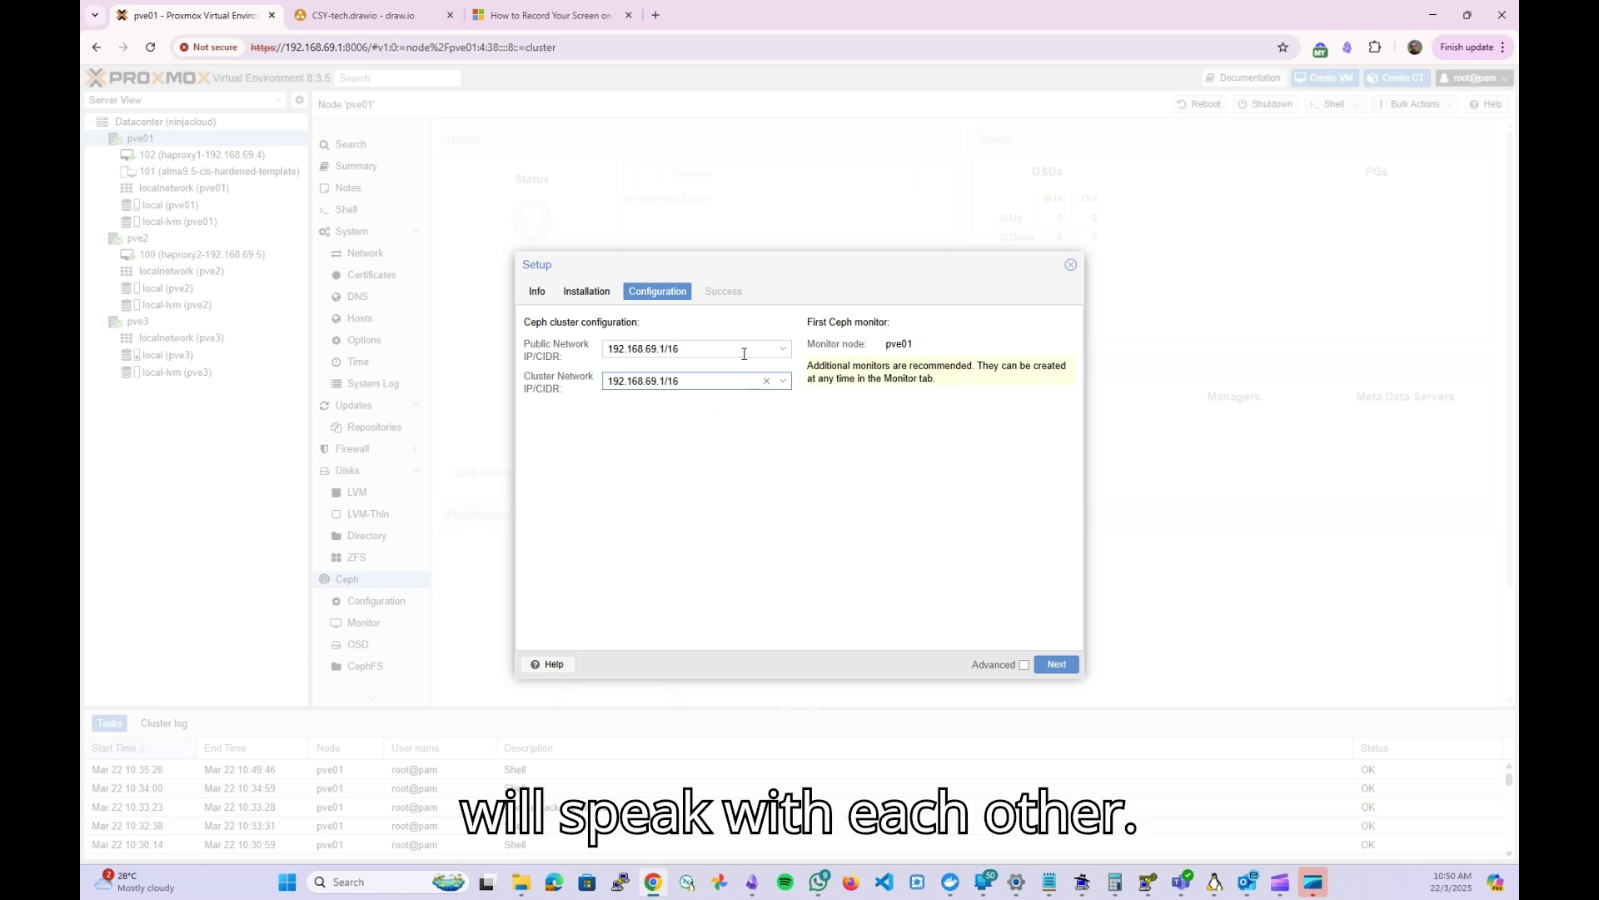
left_click(1059, 665)
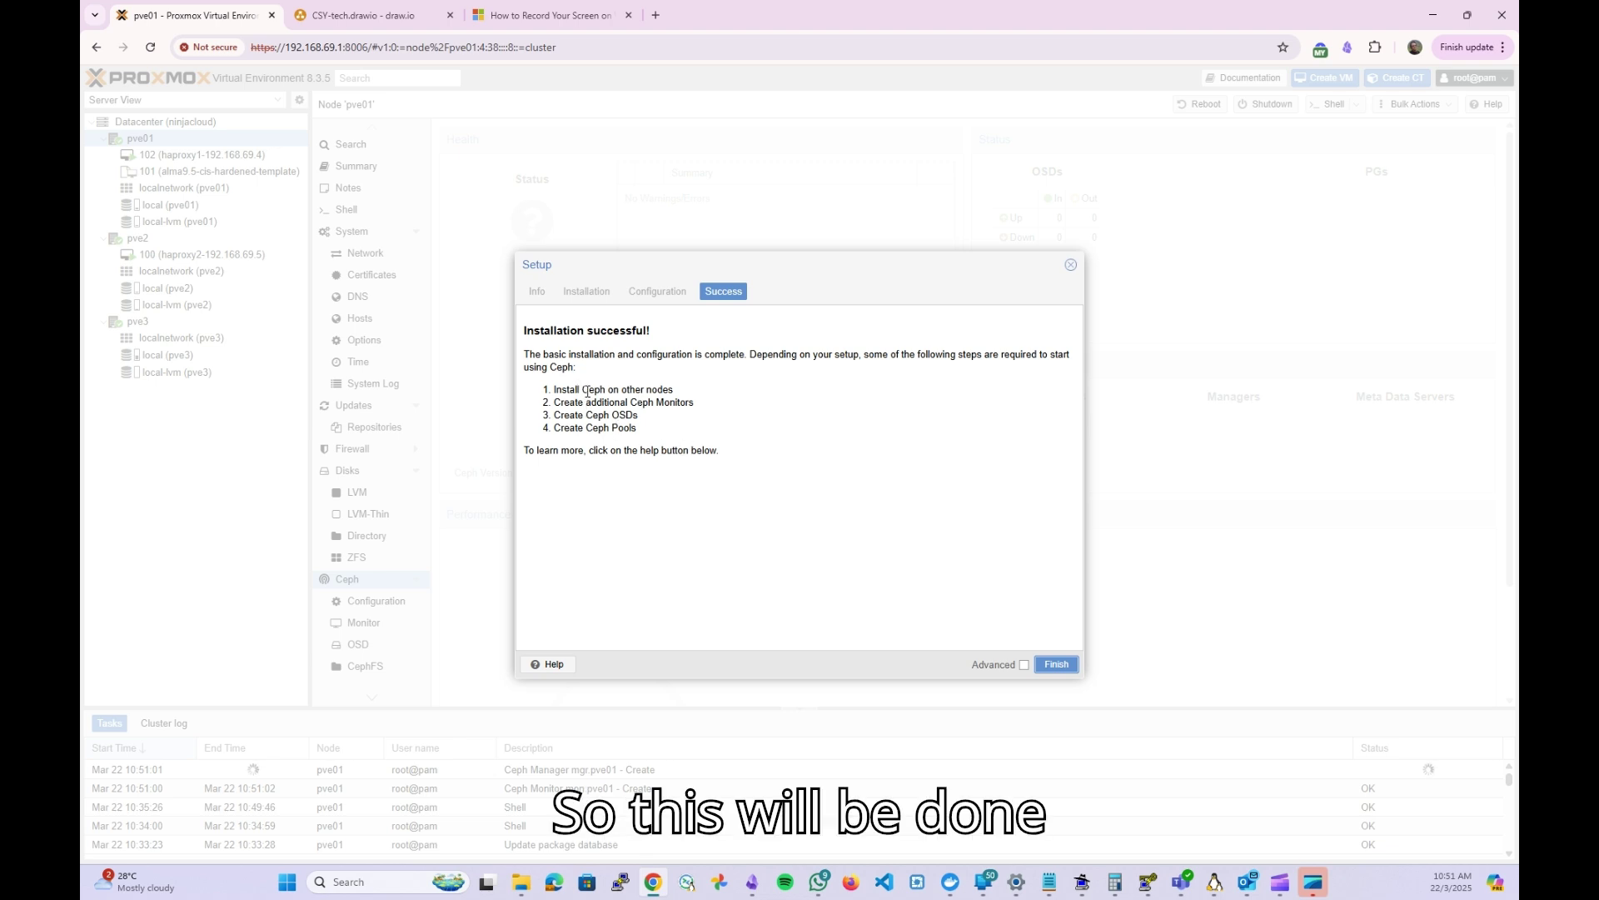
left_click(1056, 664)
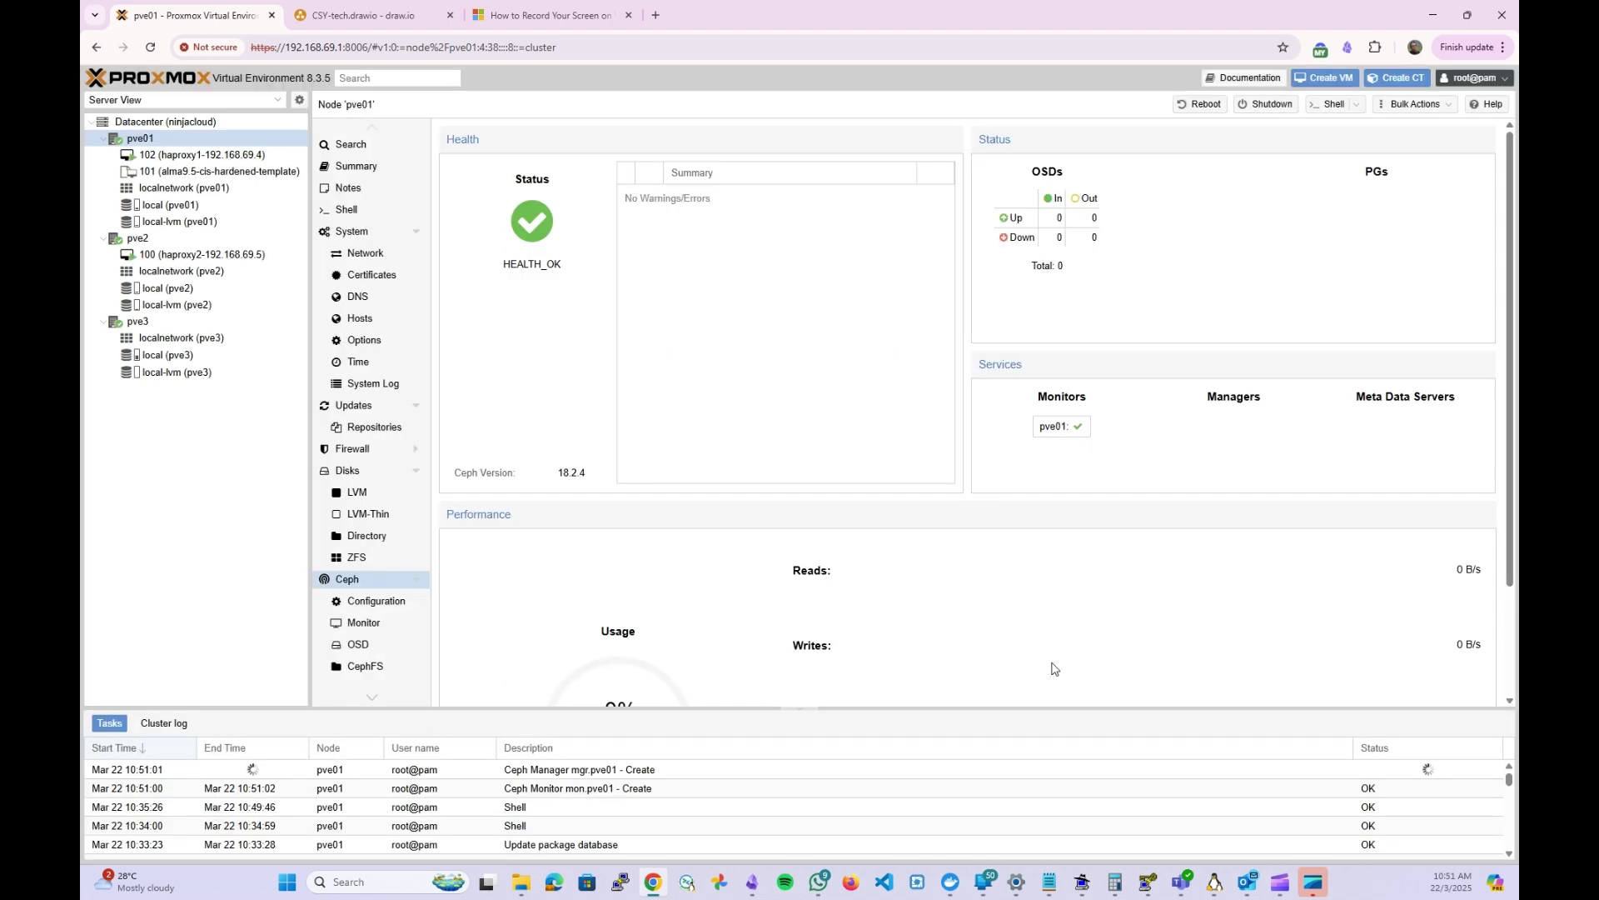
- Review the Ceph health and services overview on nodes pve2, pve3 and pve01
left_click(167, 245)
left_click(146, 138)
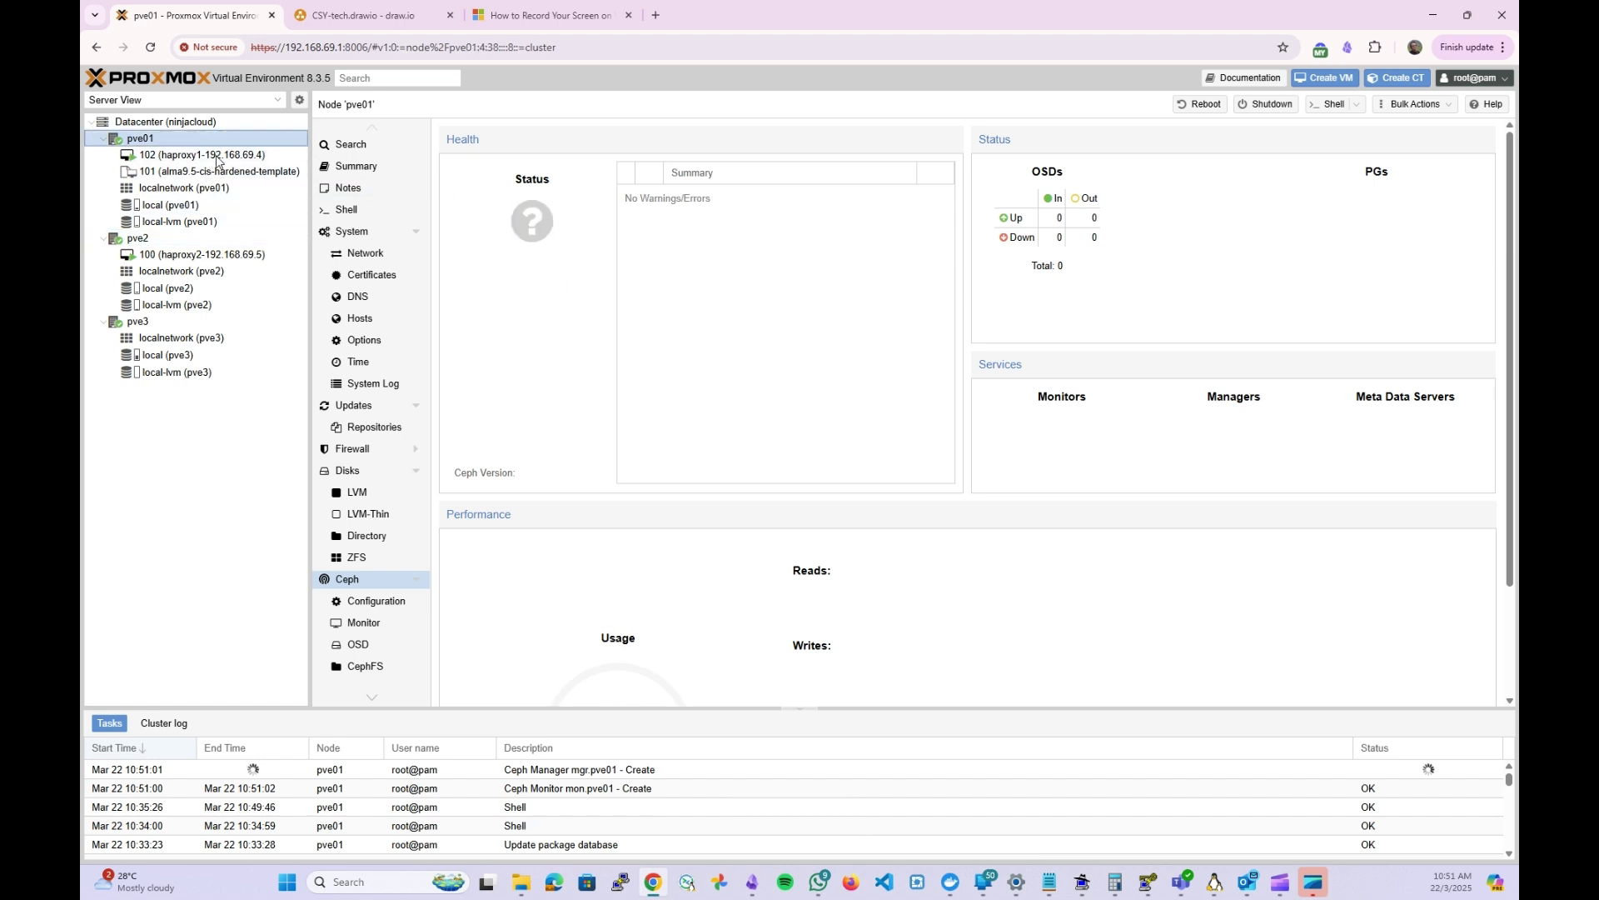
left_click(198, 325)
left_click(219, 140)
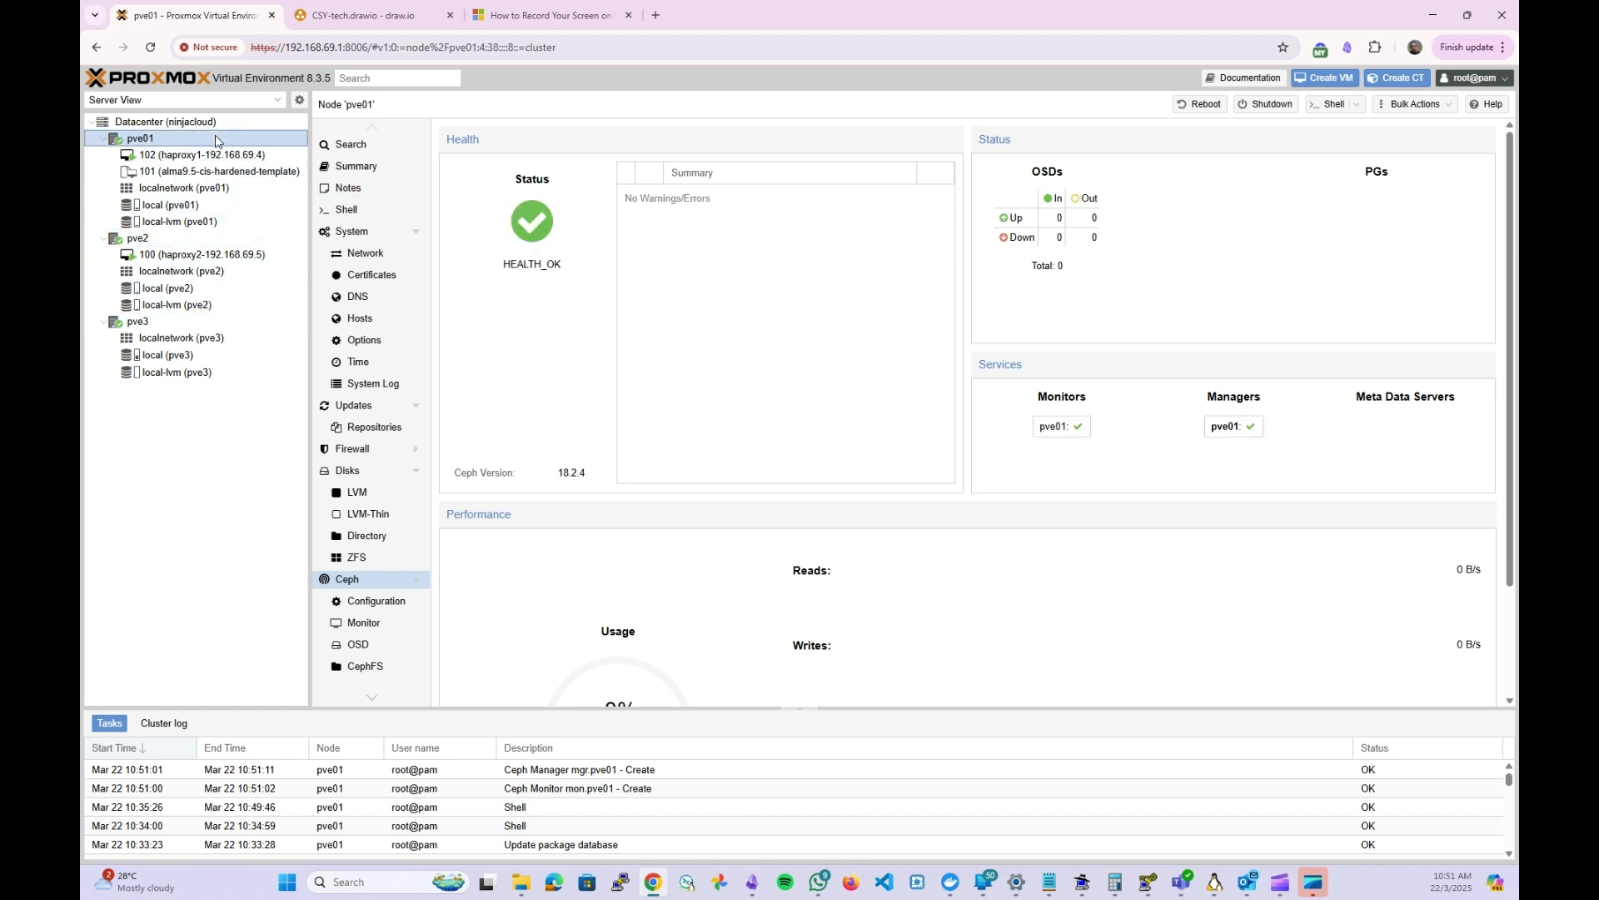
- Create a Ceph pool named vm-pool on pve01 with size 3, minimum size 2, replicated_rule and 128 PGs, added as storage
scroll(421, 361, "down", 2)
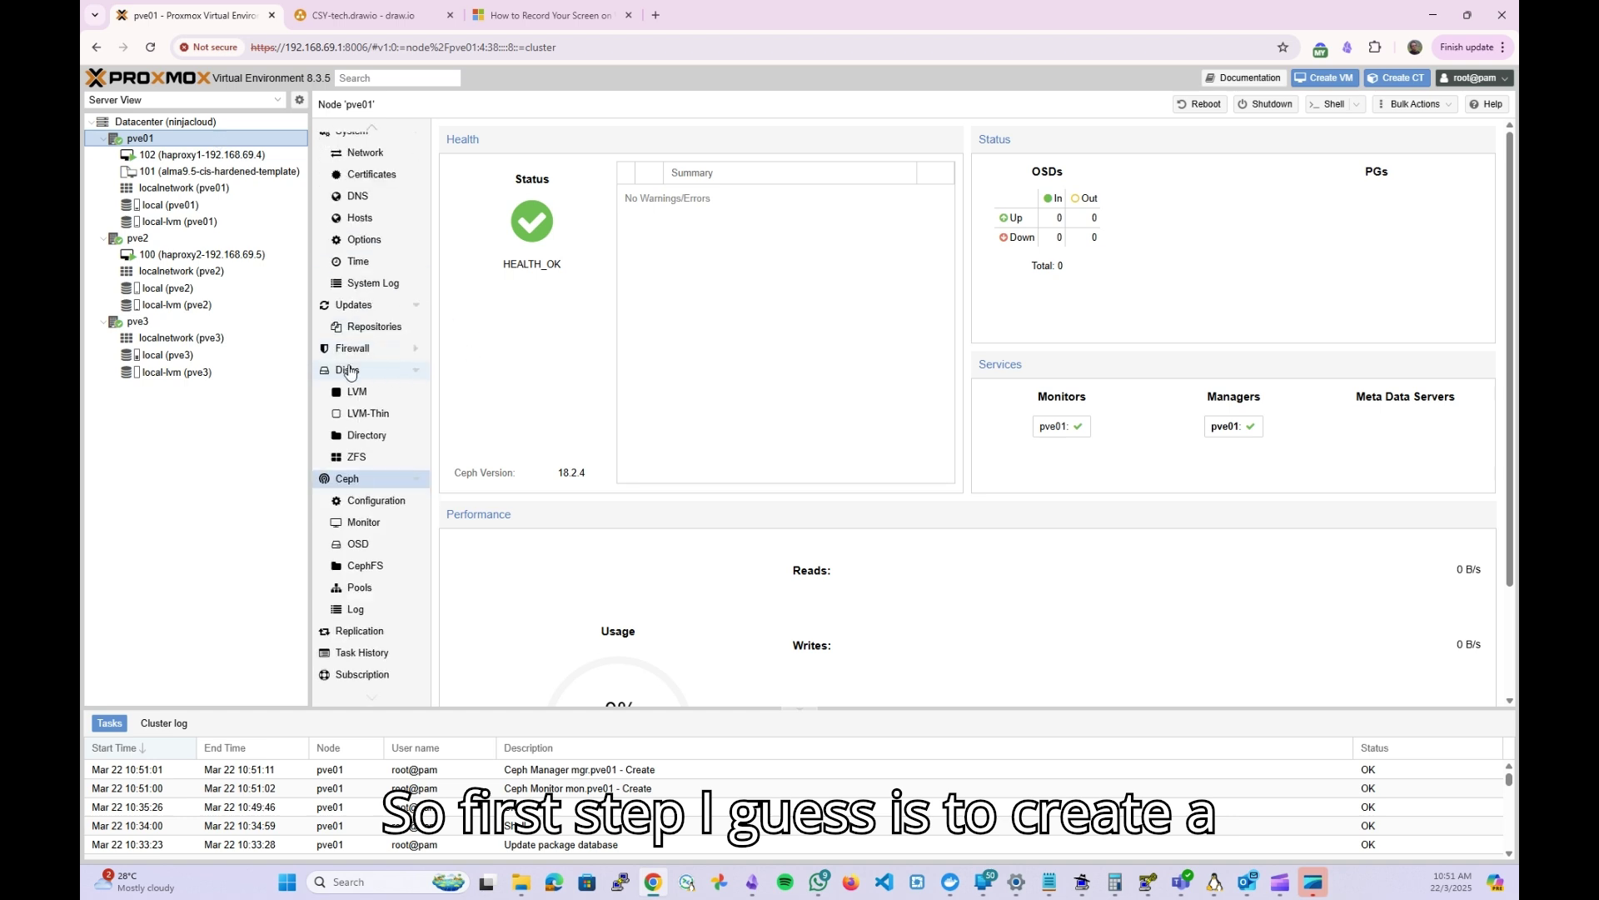
left_click(361, 587)
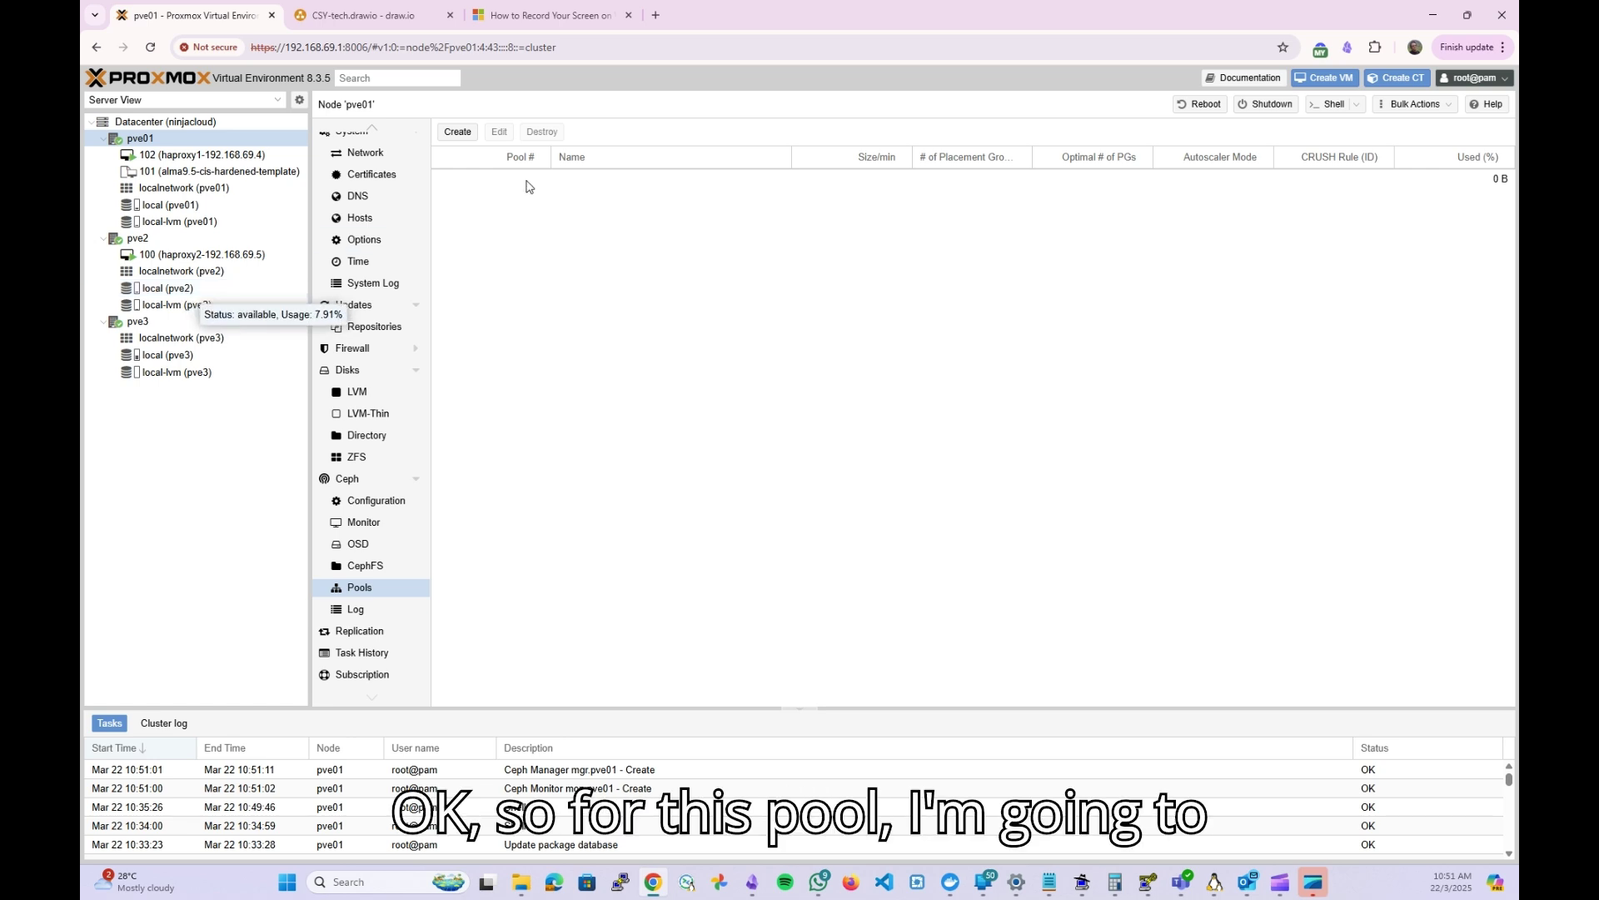
left_click(466, 139)
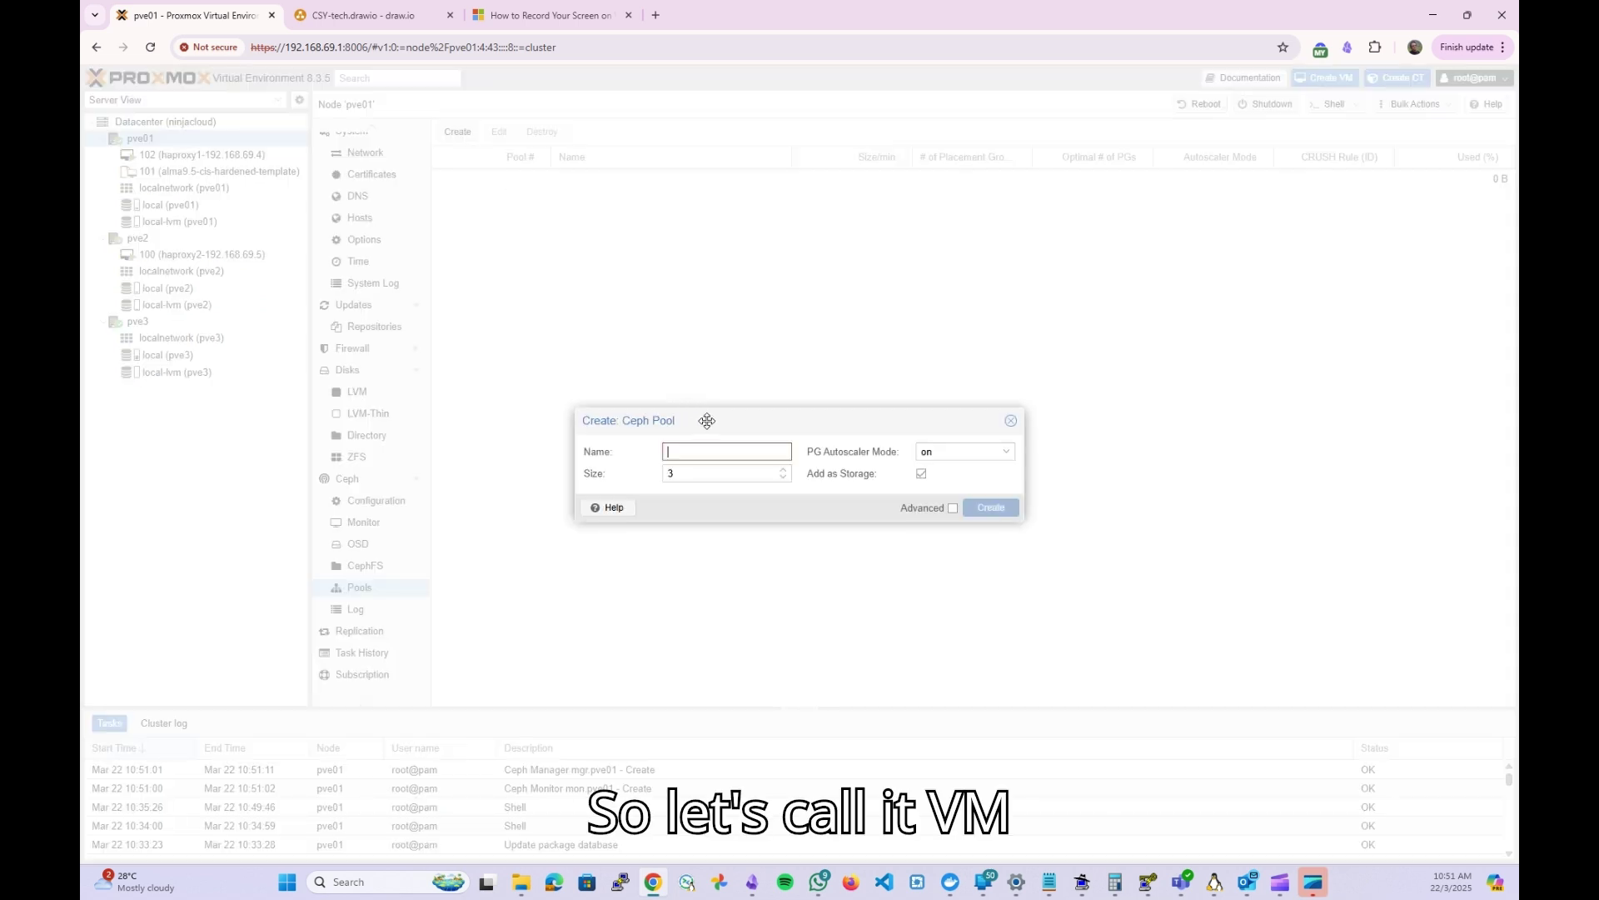
type("vm-pool")
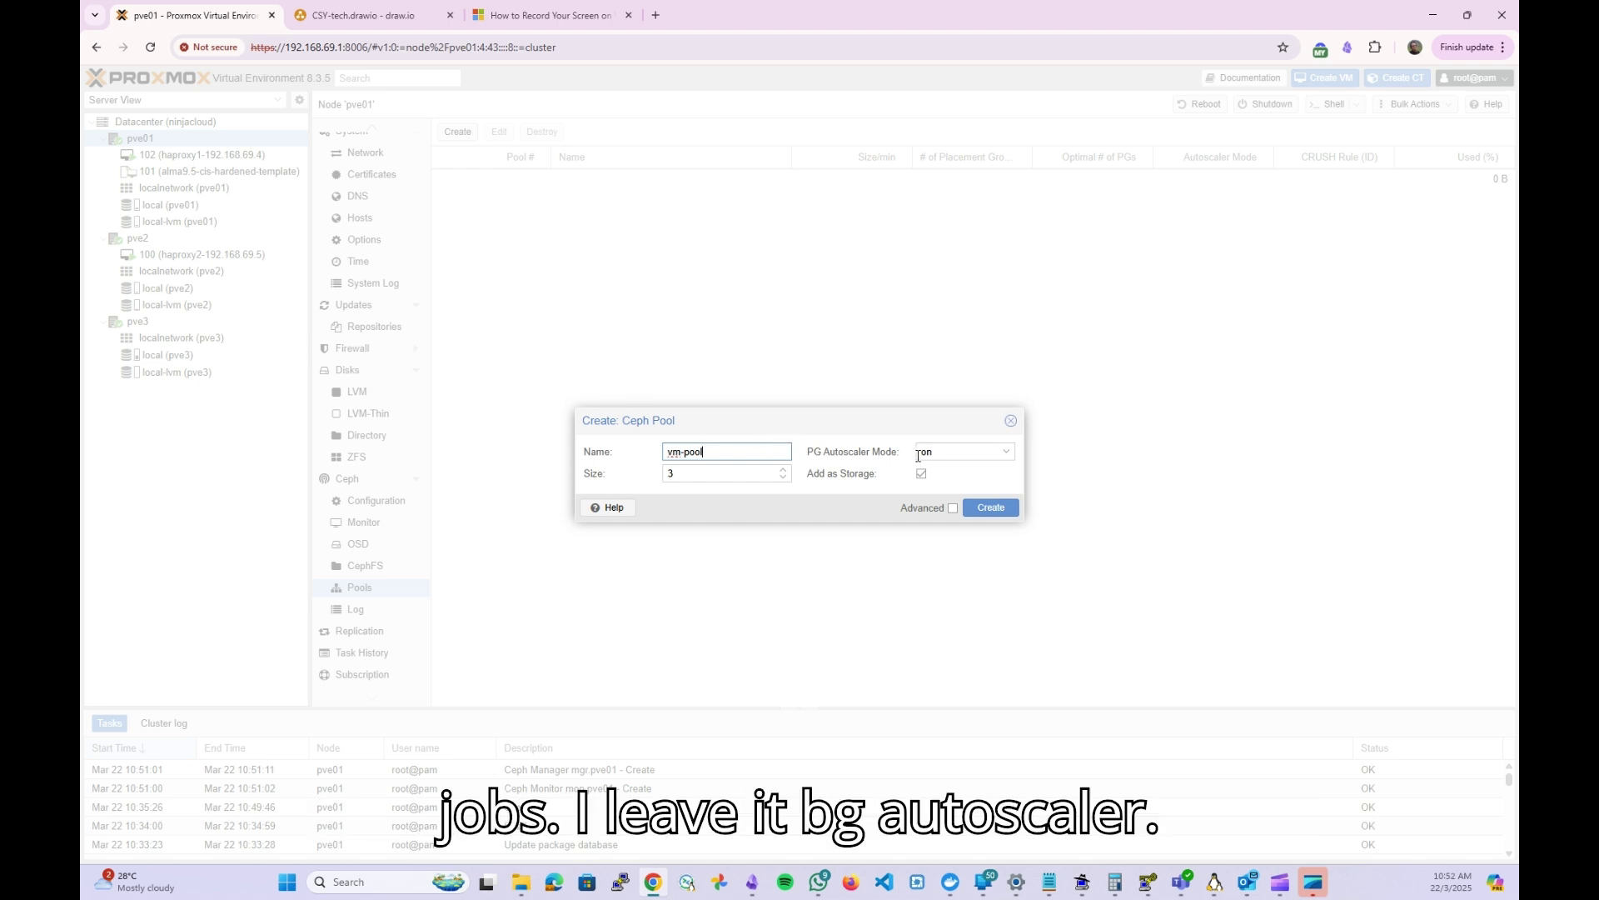
left_click(693, 475)
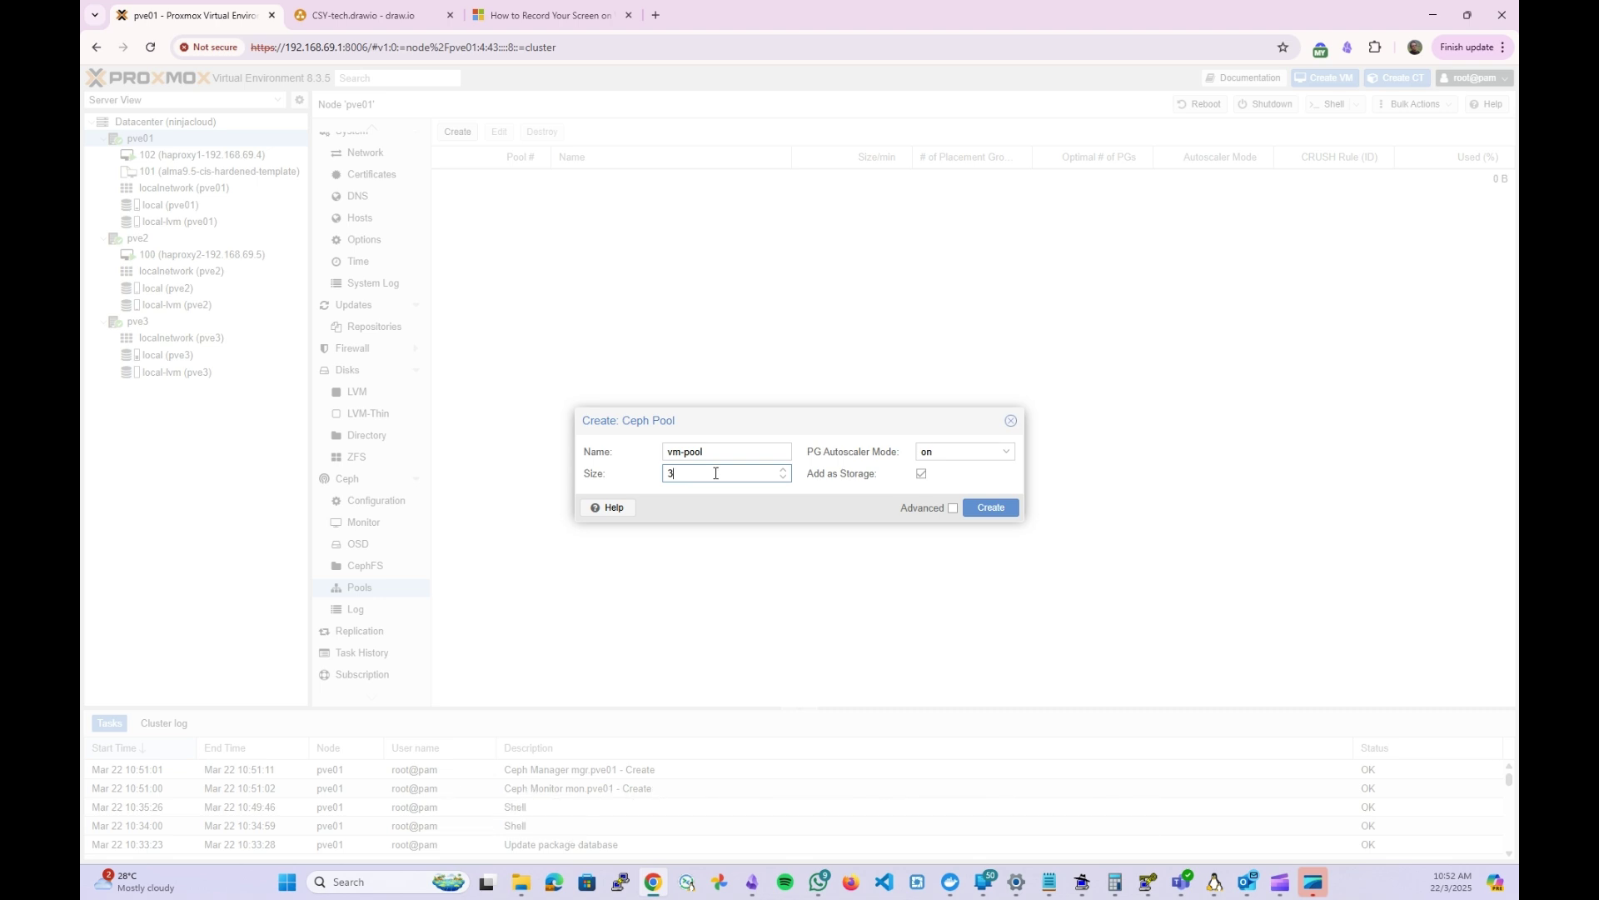
left_click(953, 508)
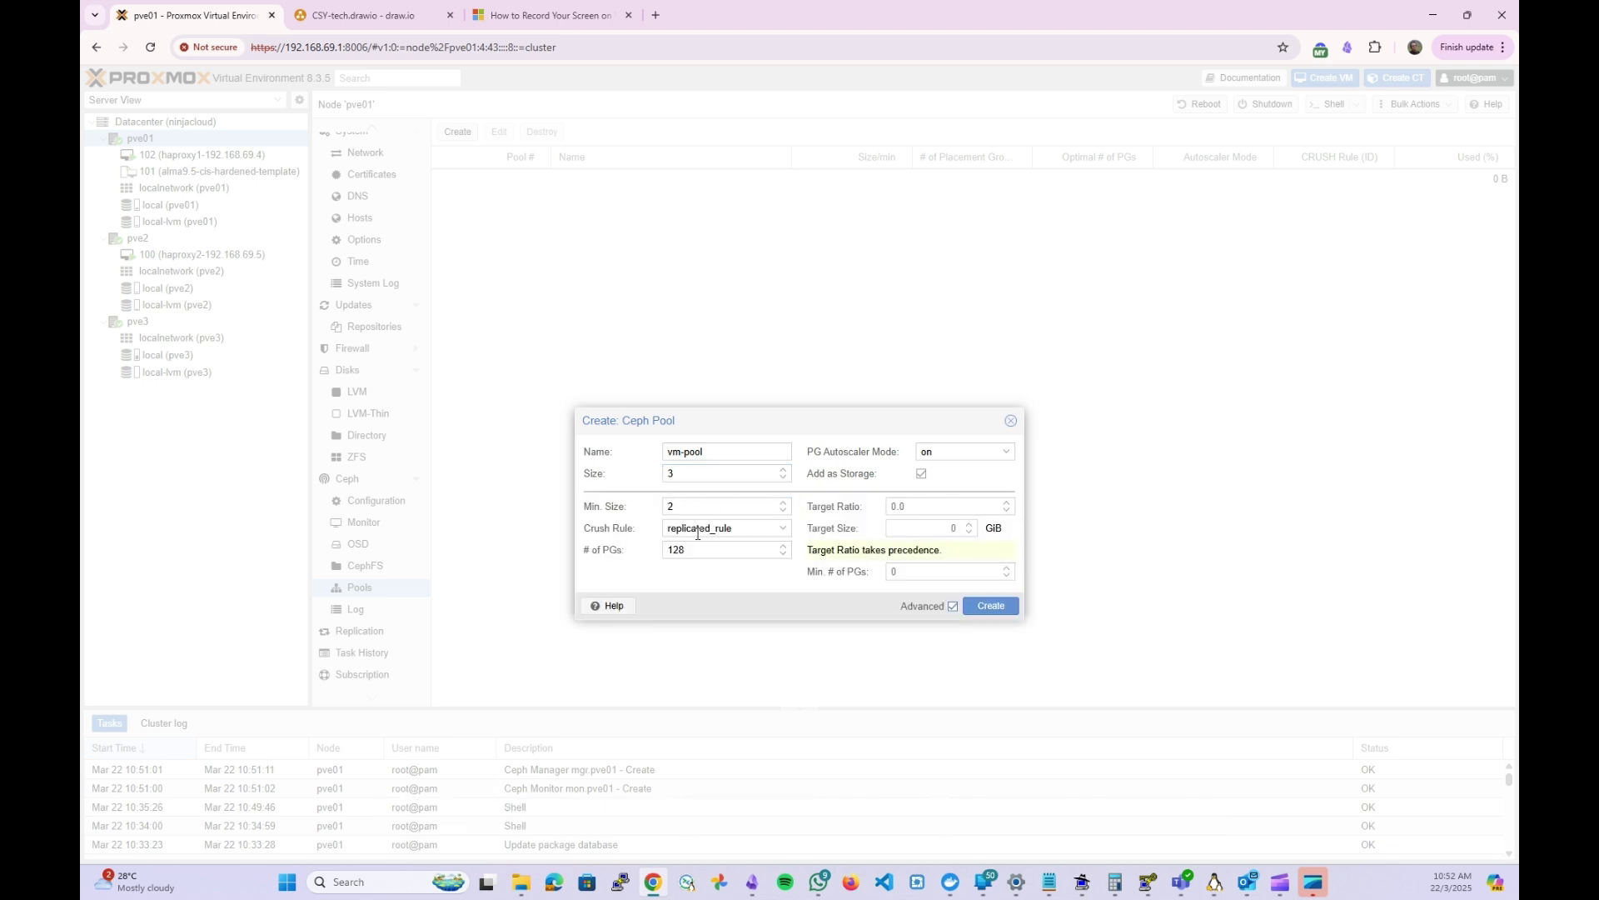
left_click(996, 610)
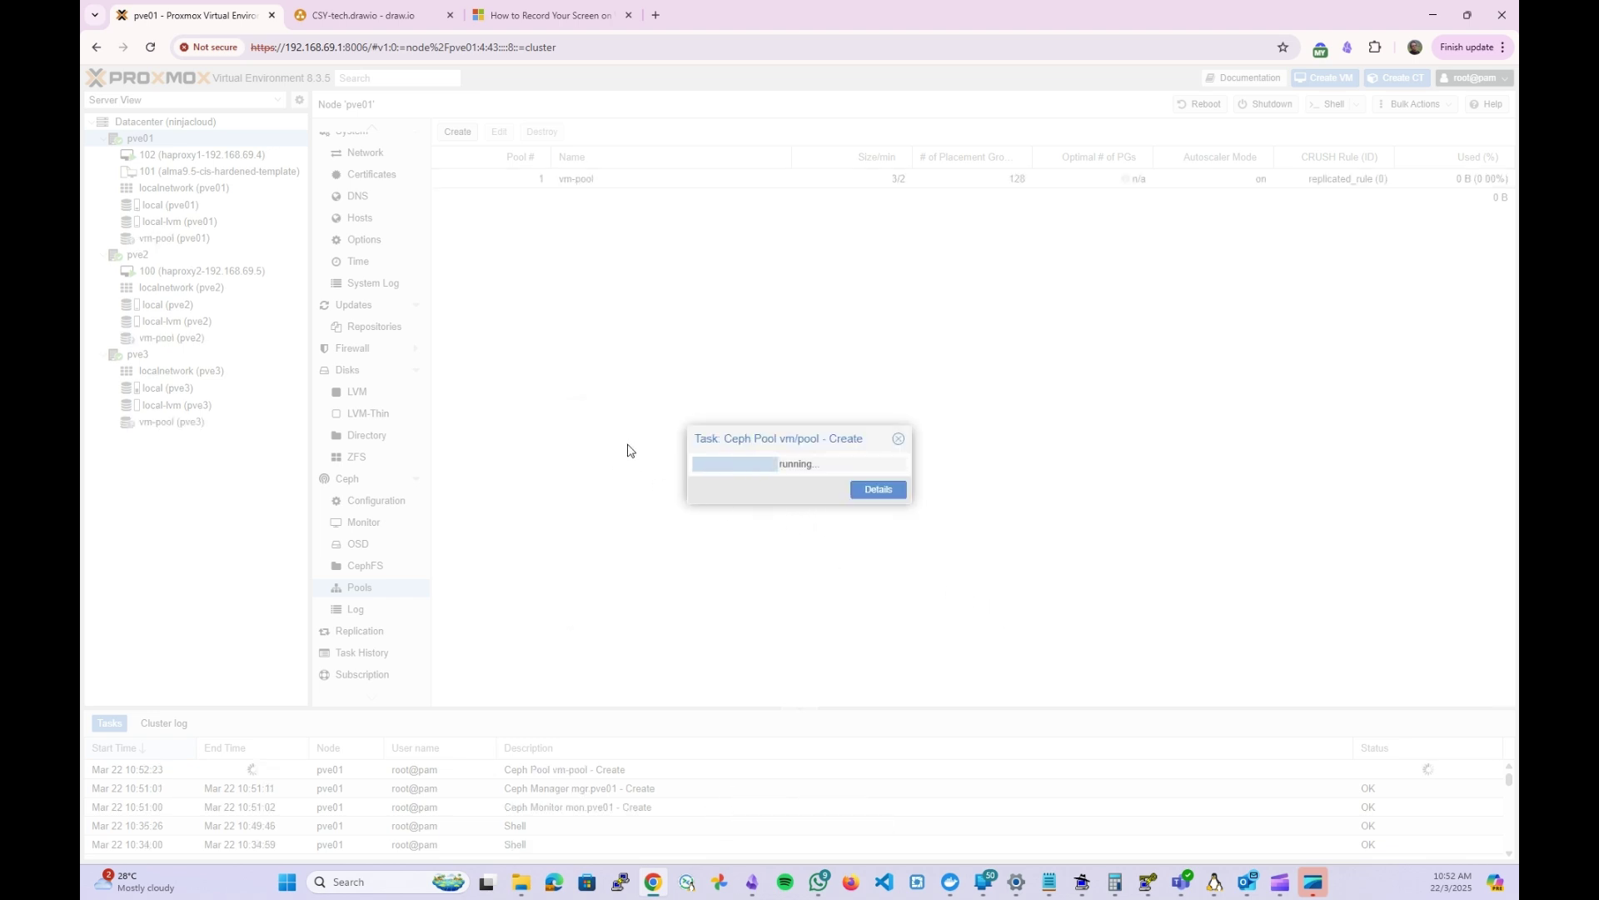
- Switch to the CSY-tech.drawio diagram to review the Ceph data layer and 3-2-1 backup plan, then return to Proxmox
left_click(360, 17)
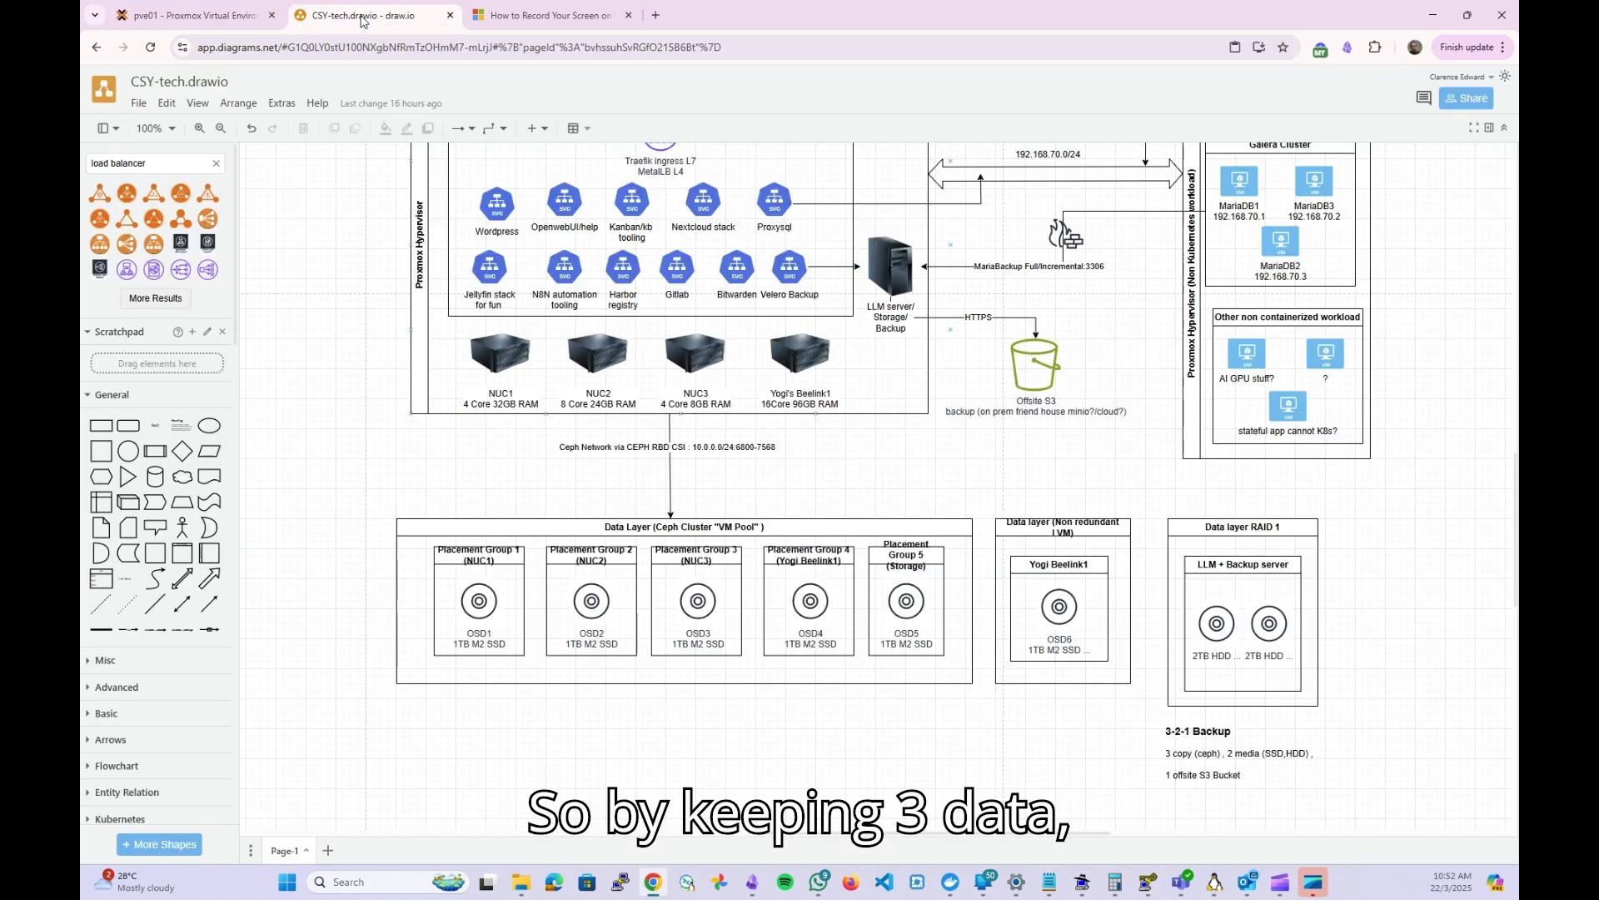
scroll(851, 376, "down", 2)
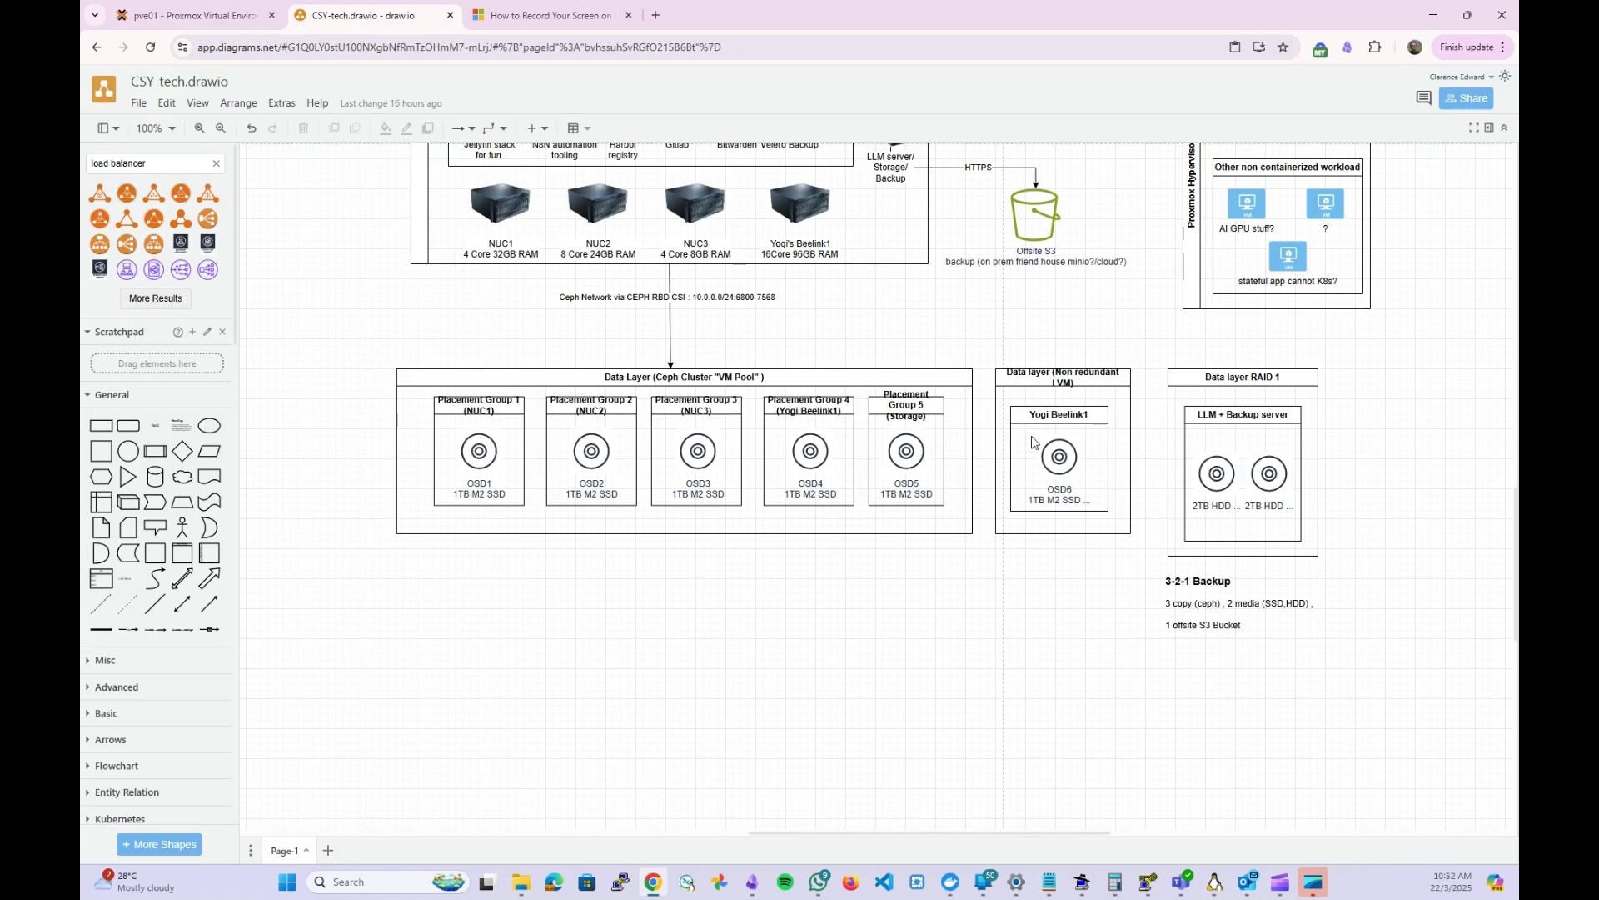
left_click(1173, 575)
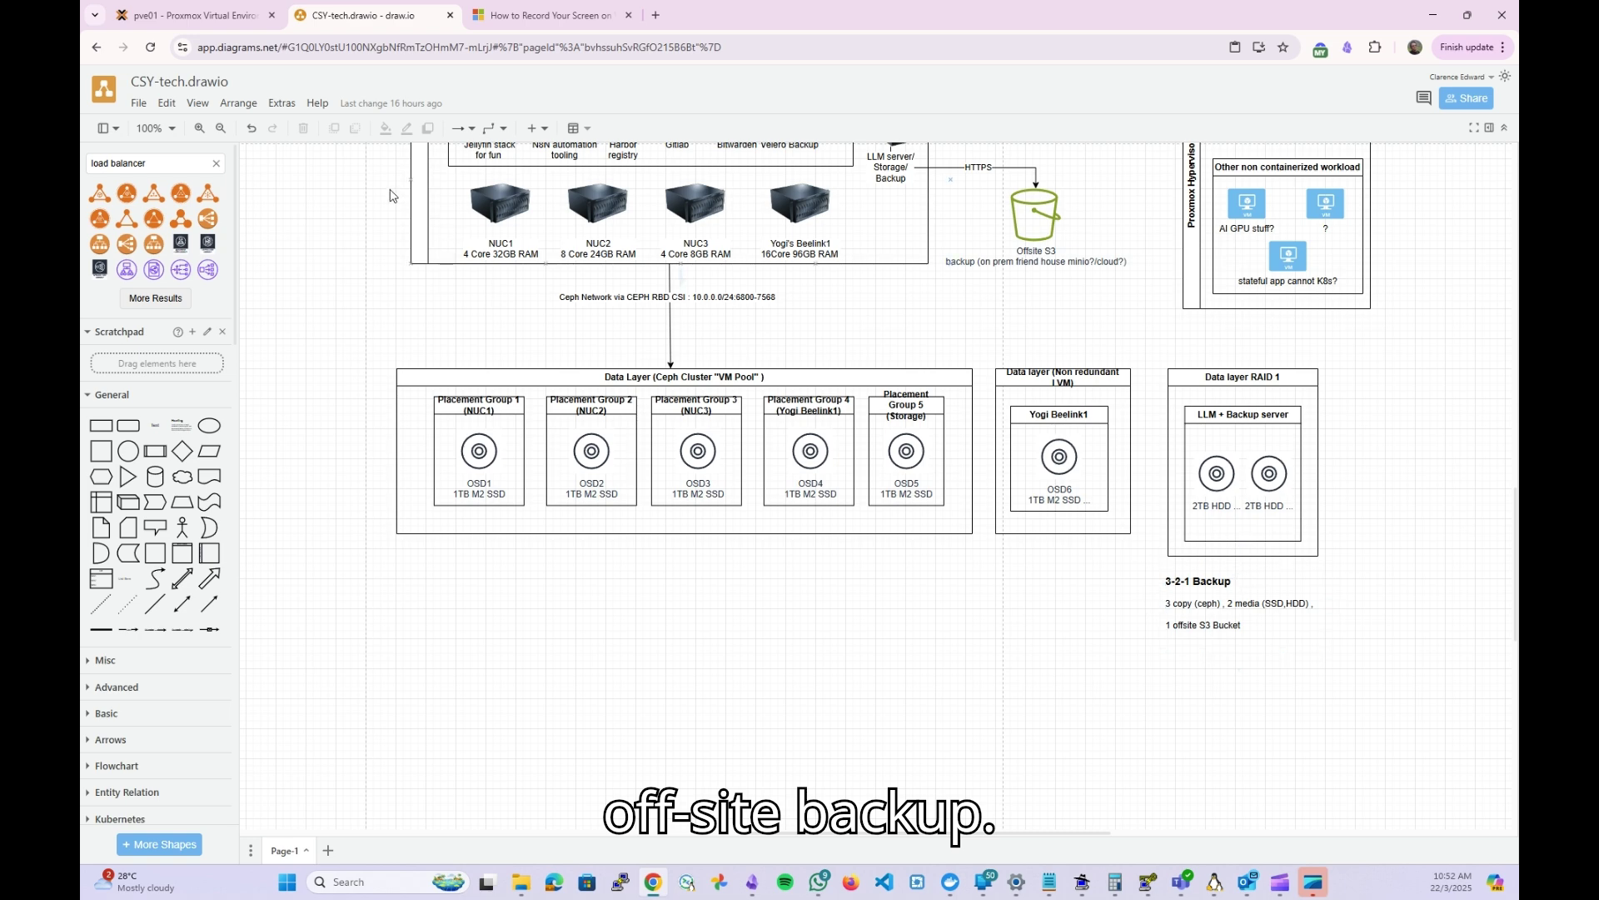
left_click(209, 18)
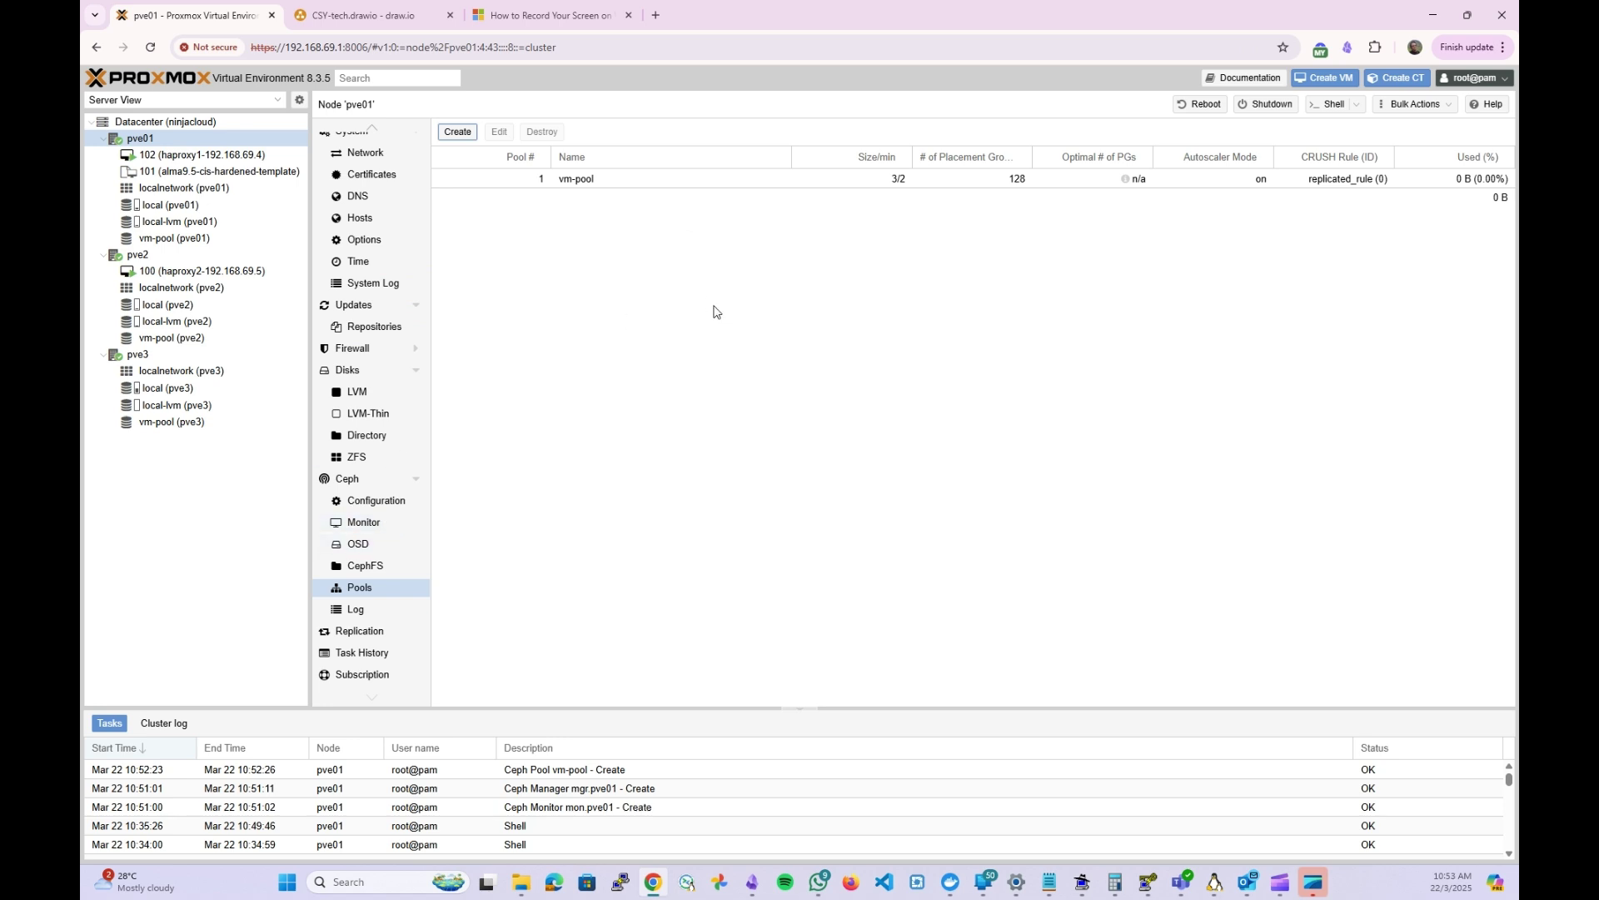
- Check the OSD list on pve01 and inspect the physical disks of pve01, pve2 and pve3 for the unused NVMe drives
left_click(385, 552)
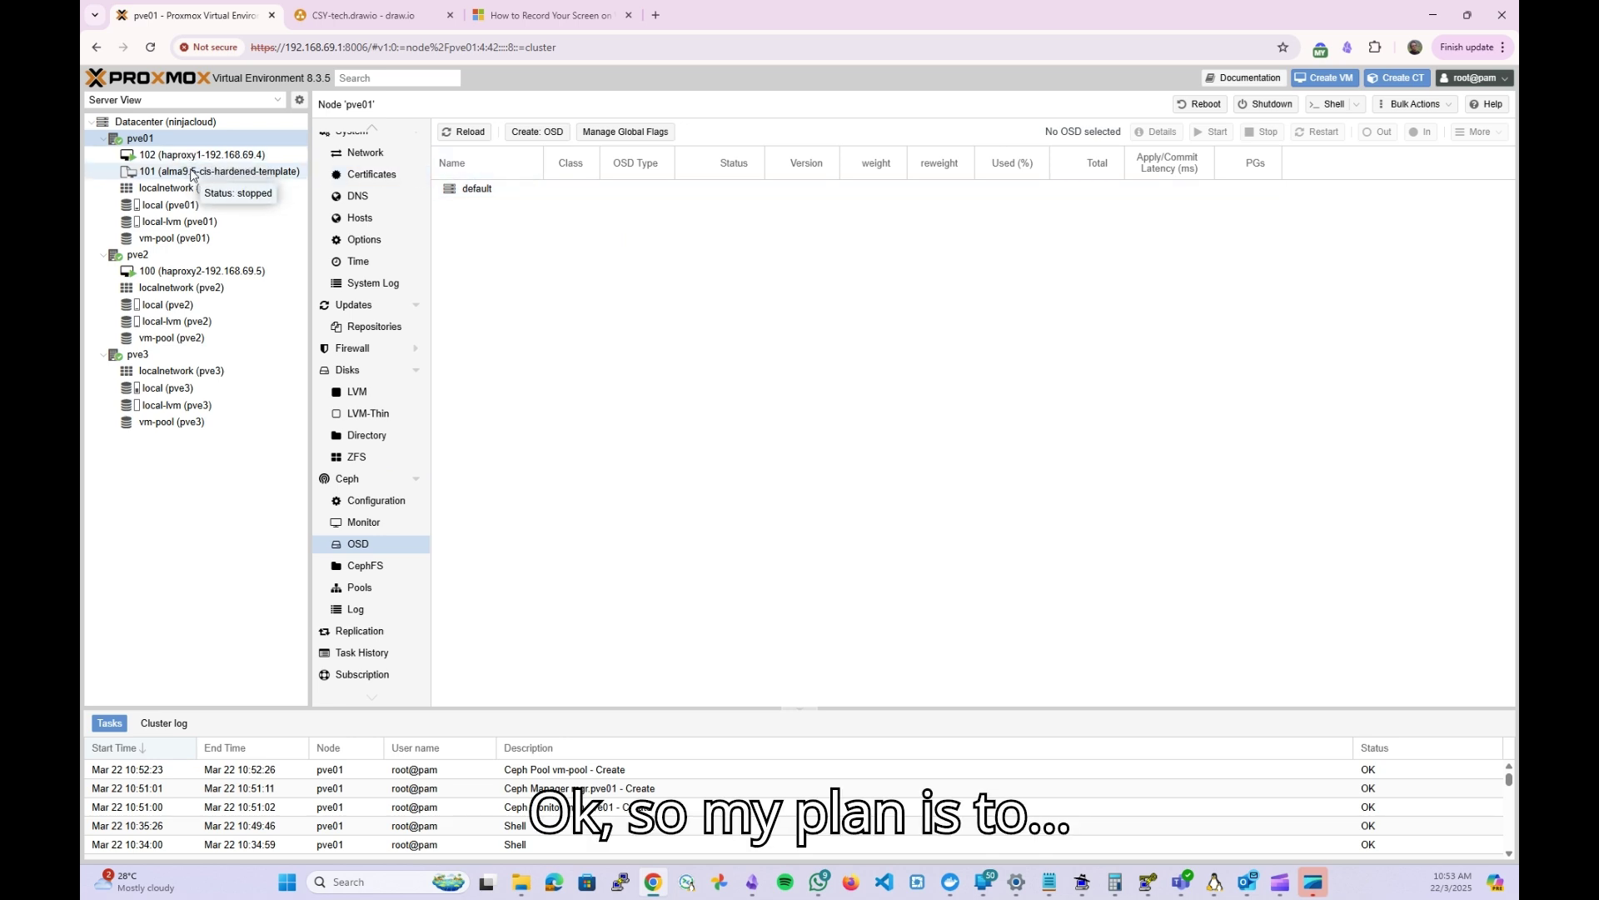
left_click(183, 140)
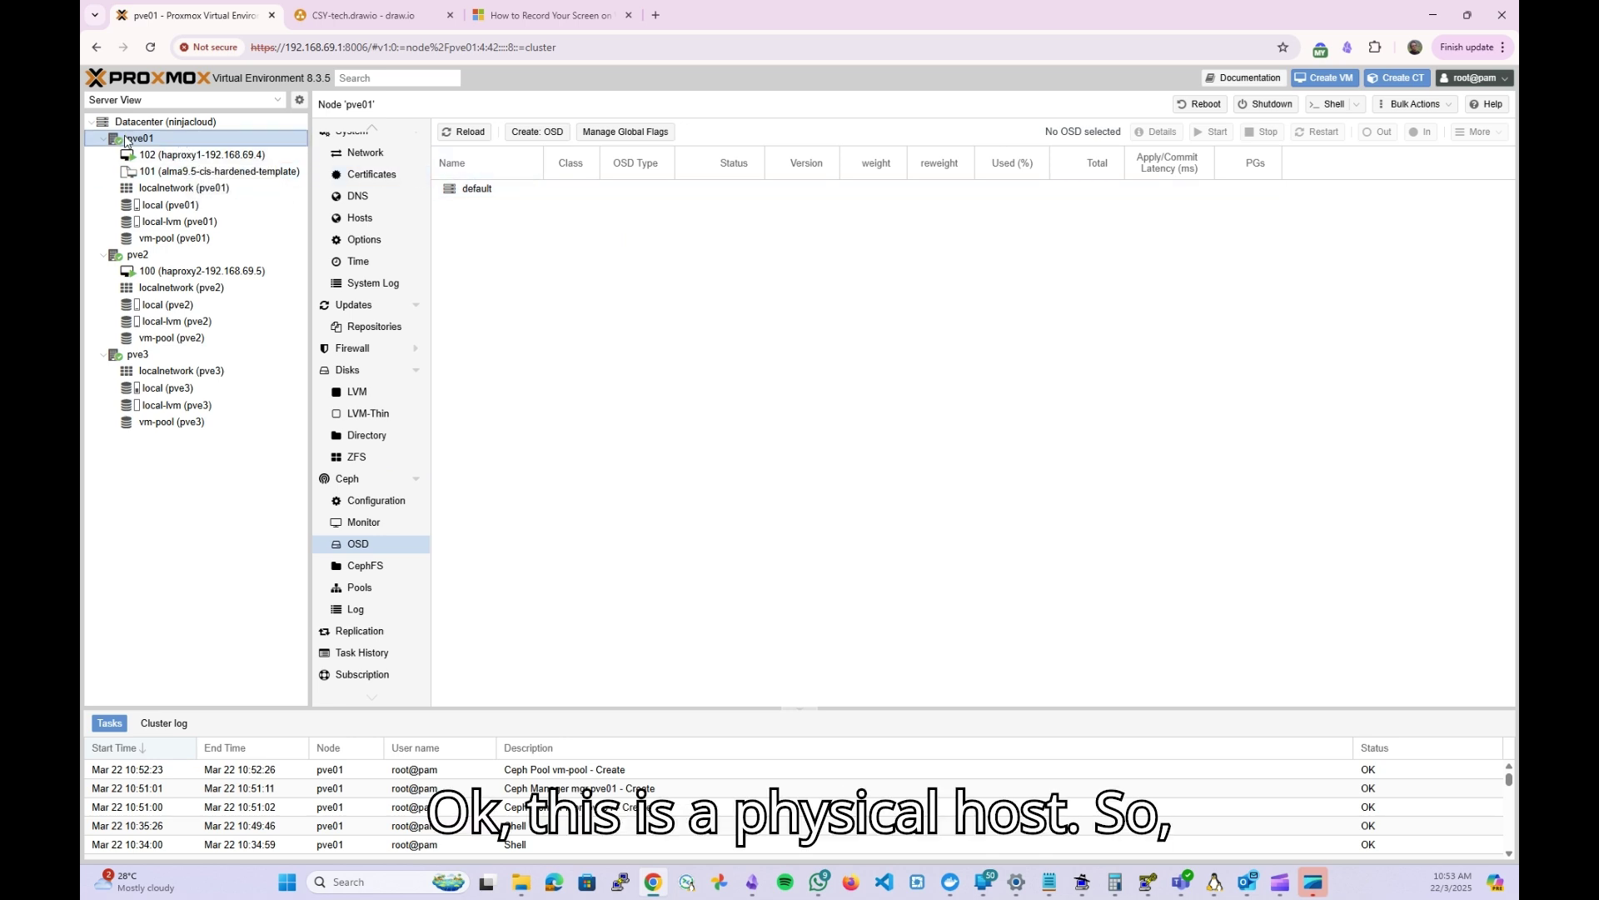
scroll(371, 241, "up", 3)
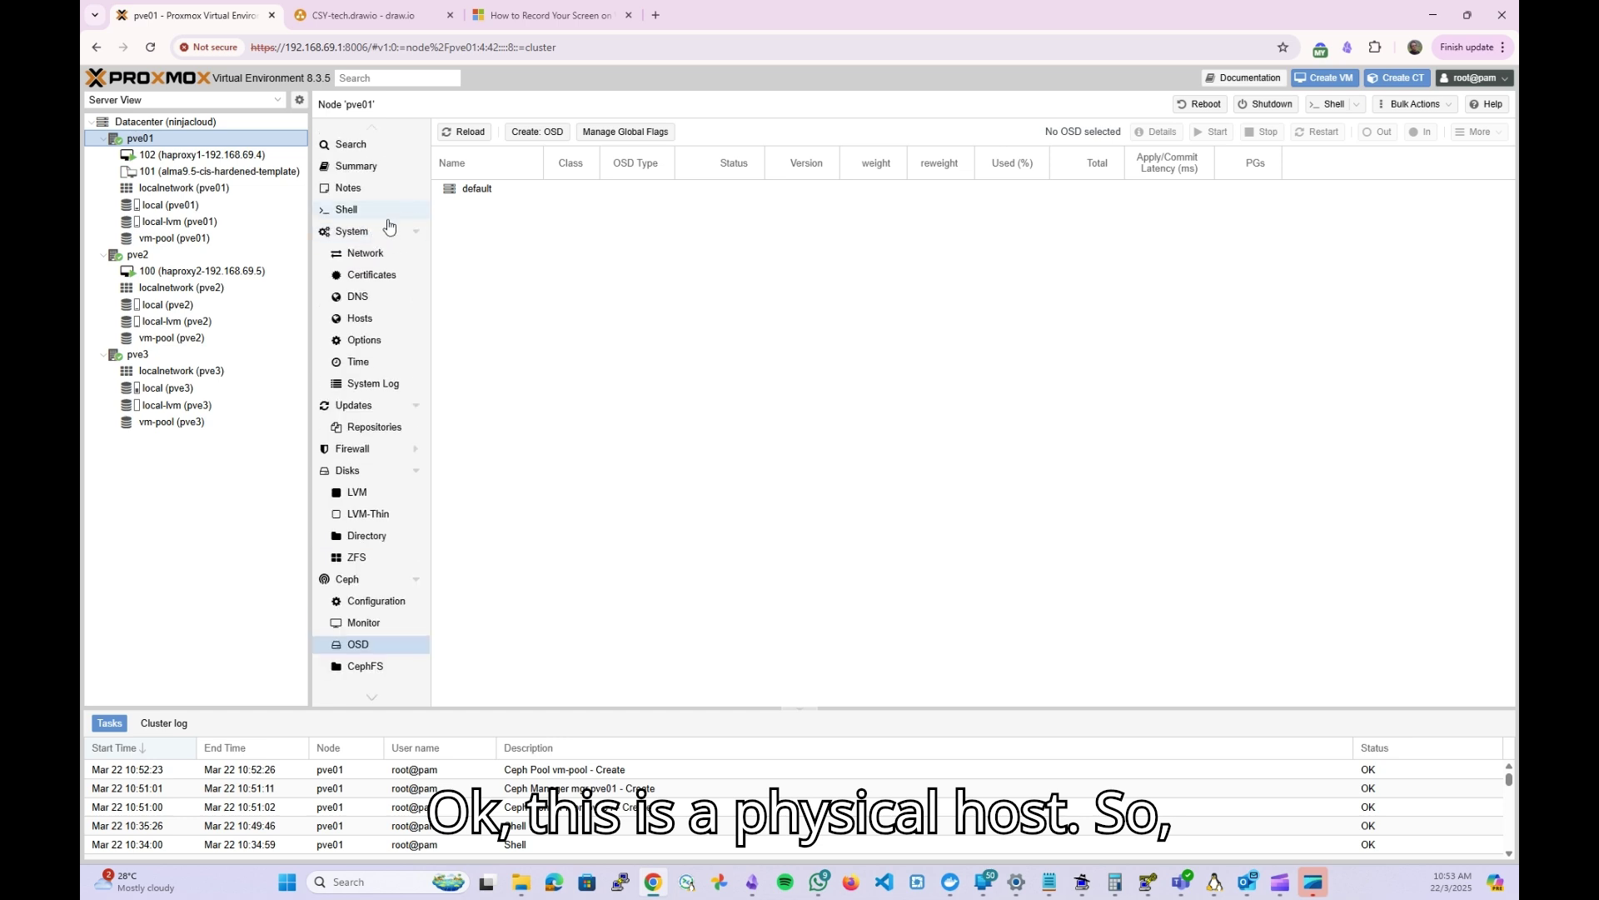
left_click(354, 471)
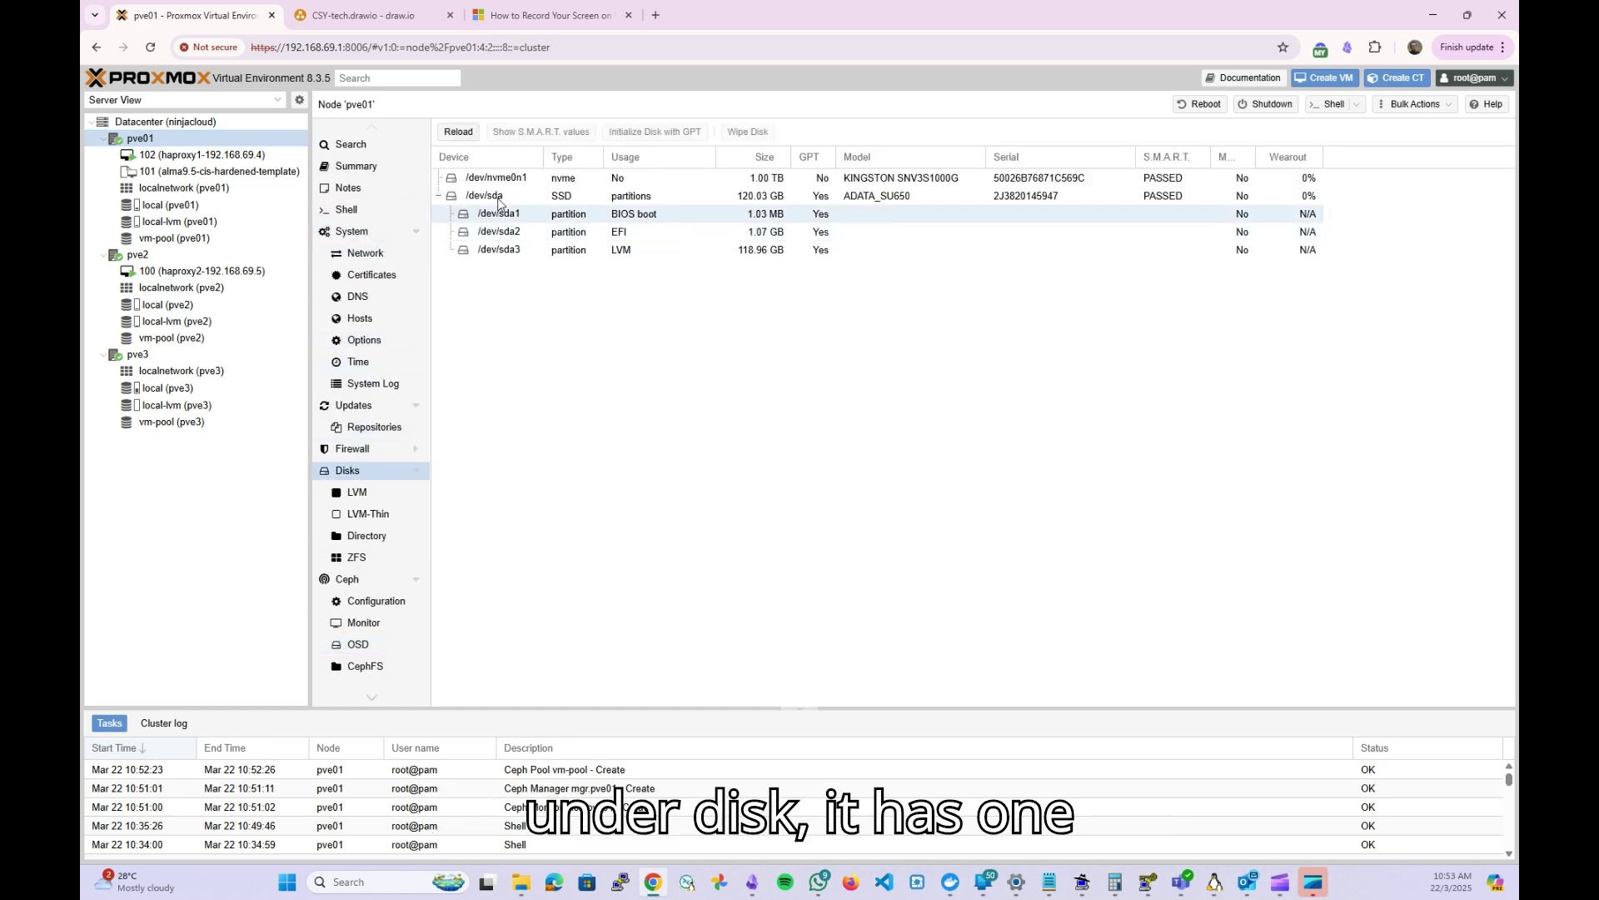
left_click(572, 181)
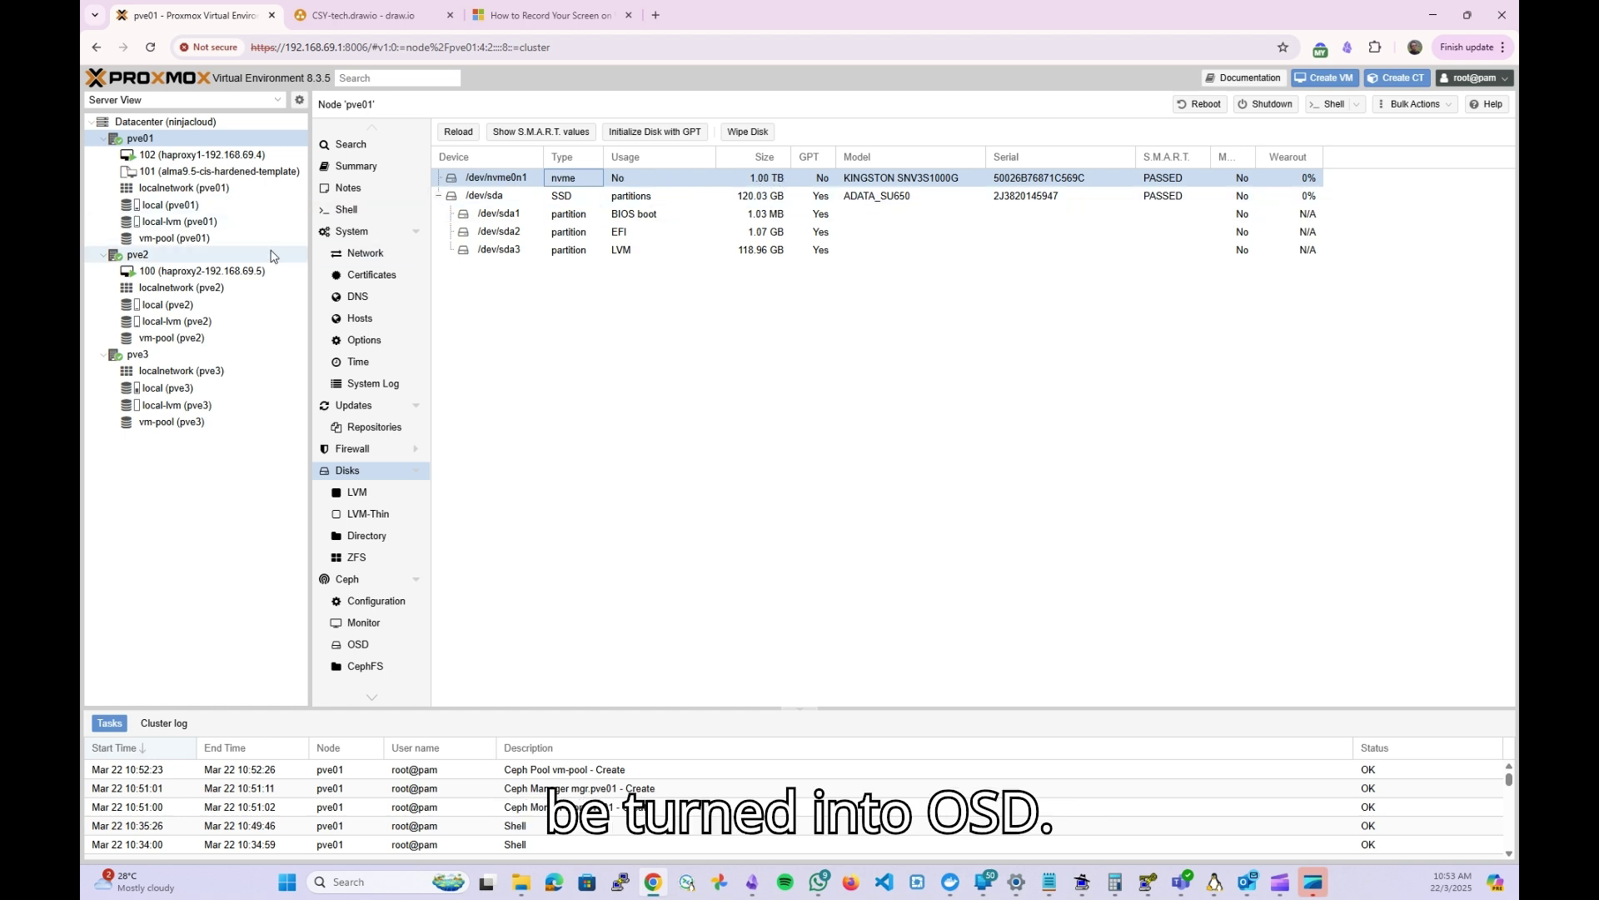
left_click(214, 254)
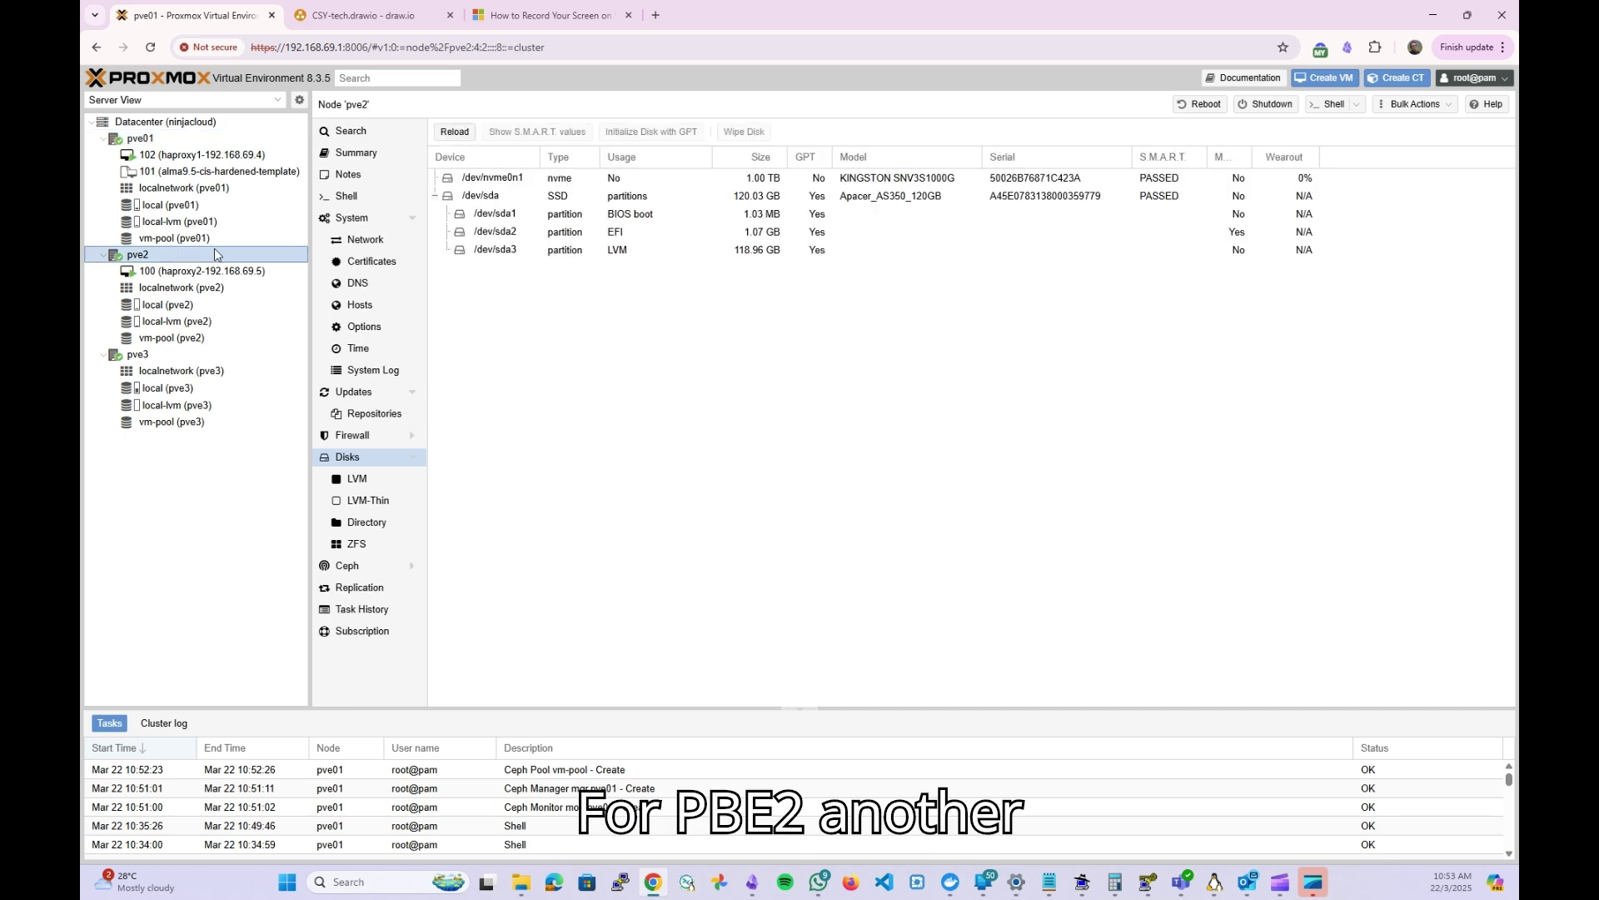
left_click(209, 354)
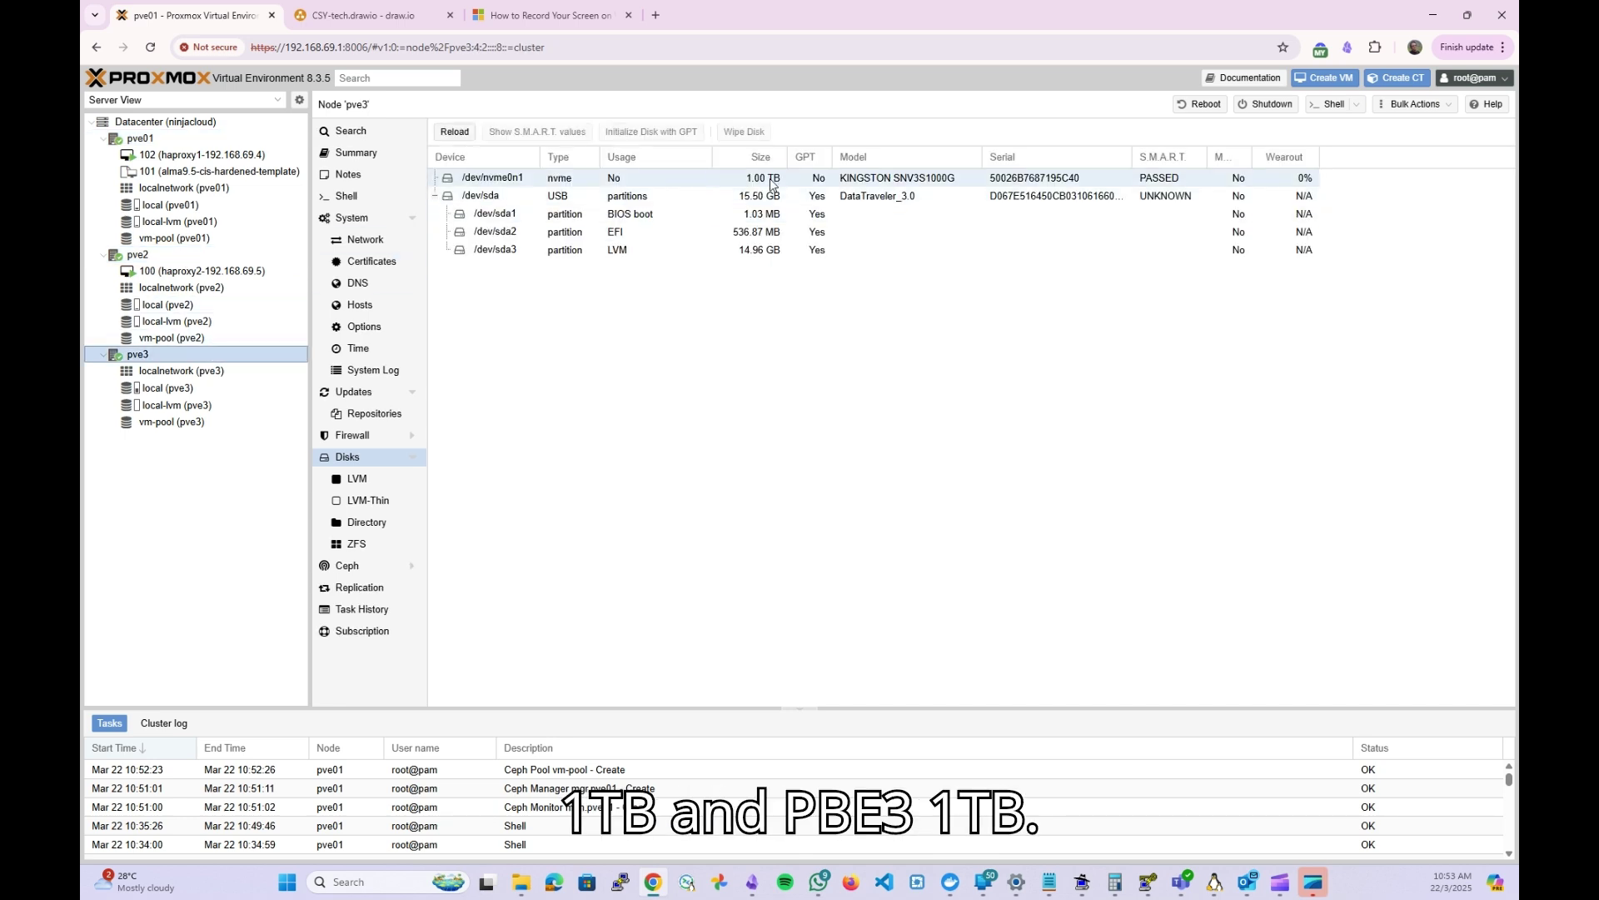
left_click(771, 182)
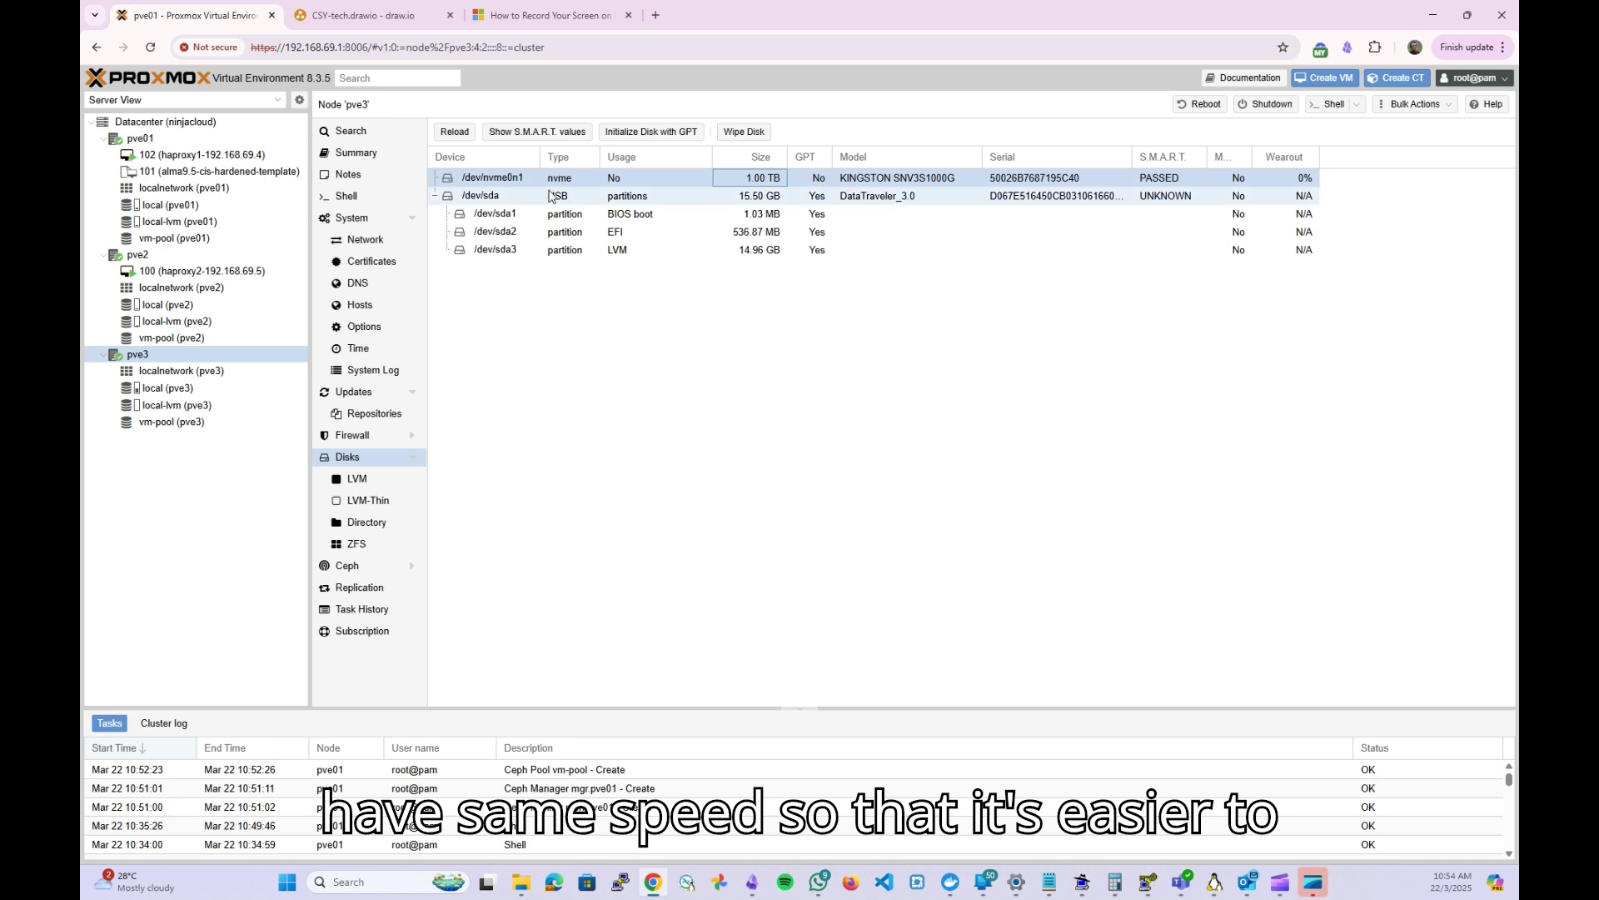
left_click(219, 259)
- Create a Ceph OSD on pve01 from disk /dev/nvme0n1, using the OSD disk for its DB
left_click(197, 142)
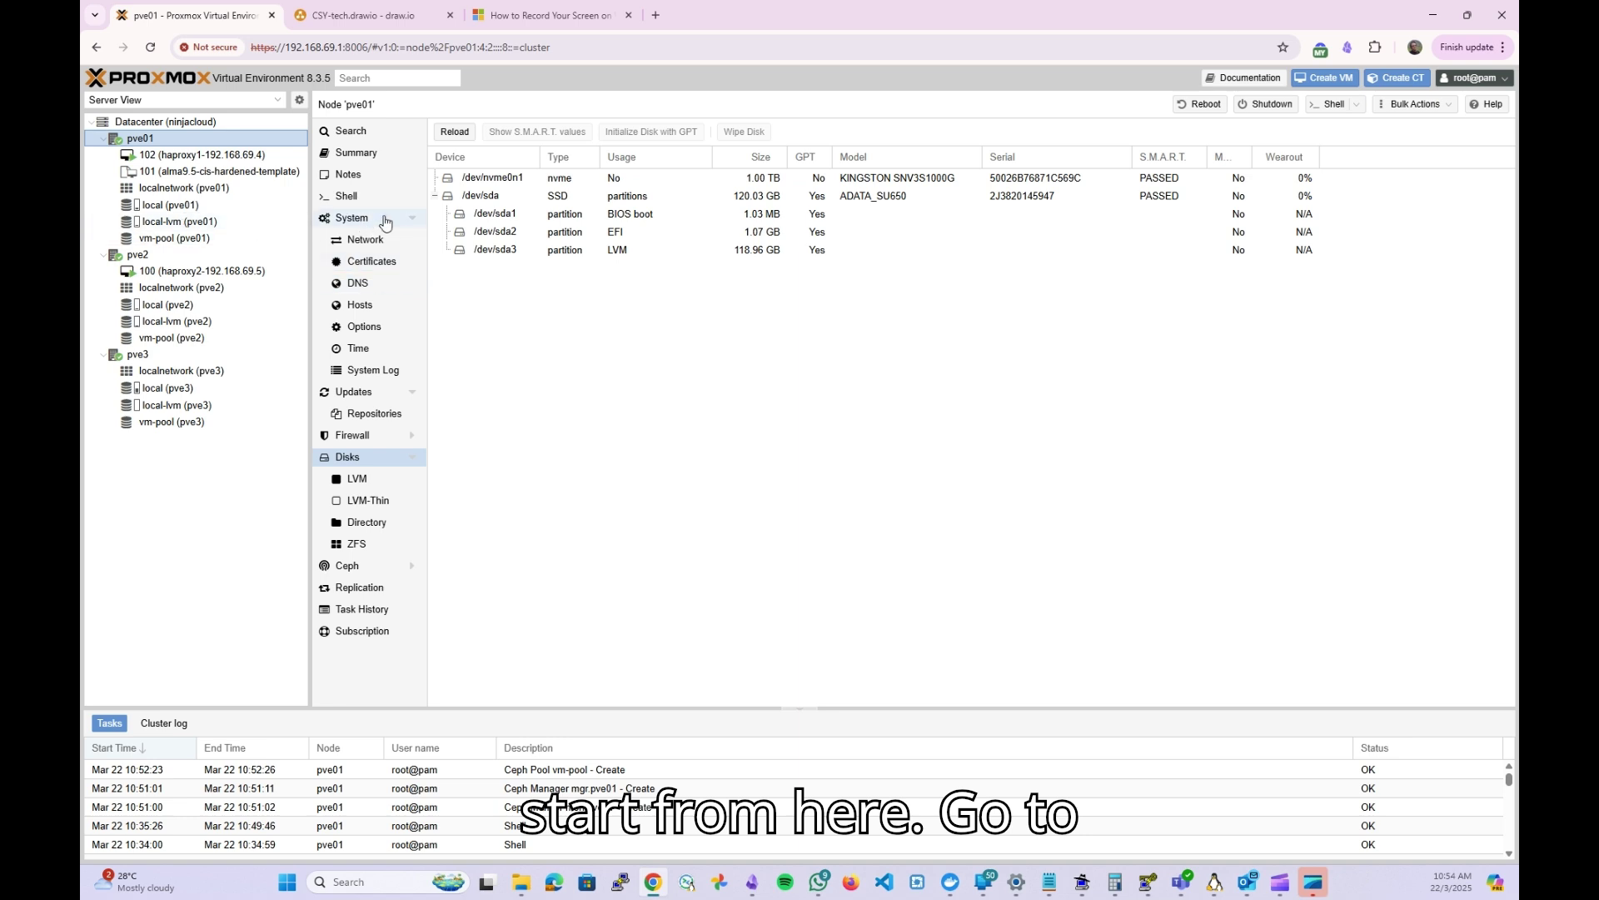
left_click(367, 568)
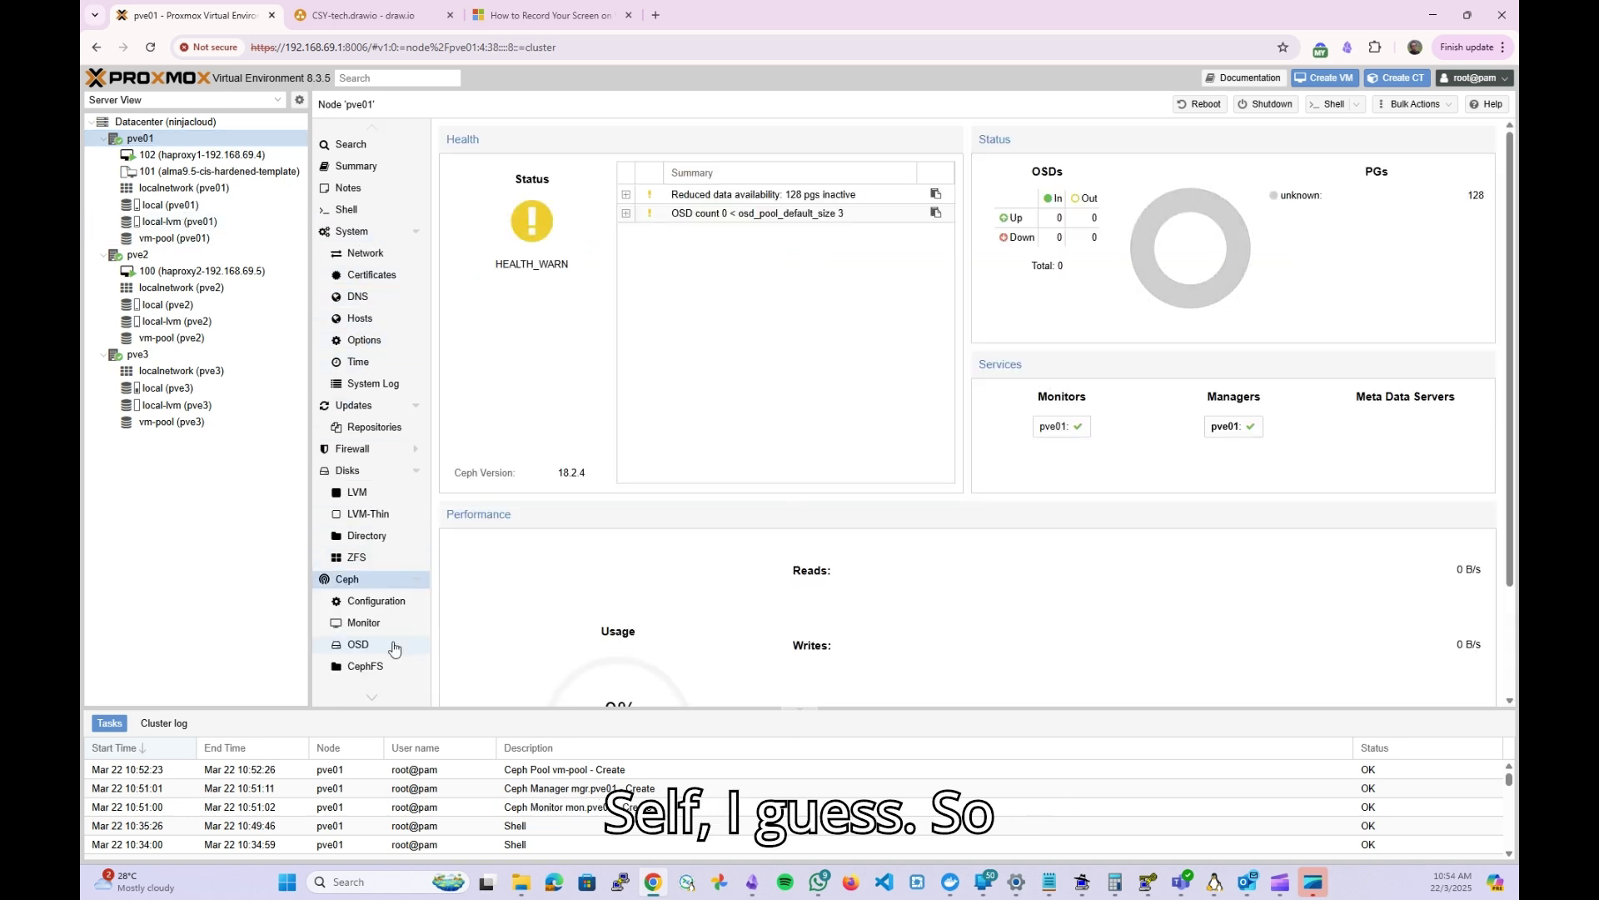
left_click(367, 645)
left_click(556, 135)
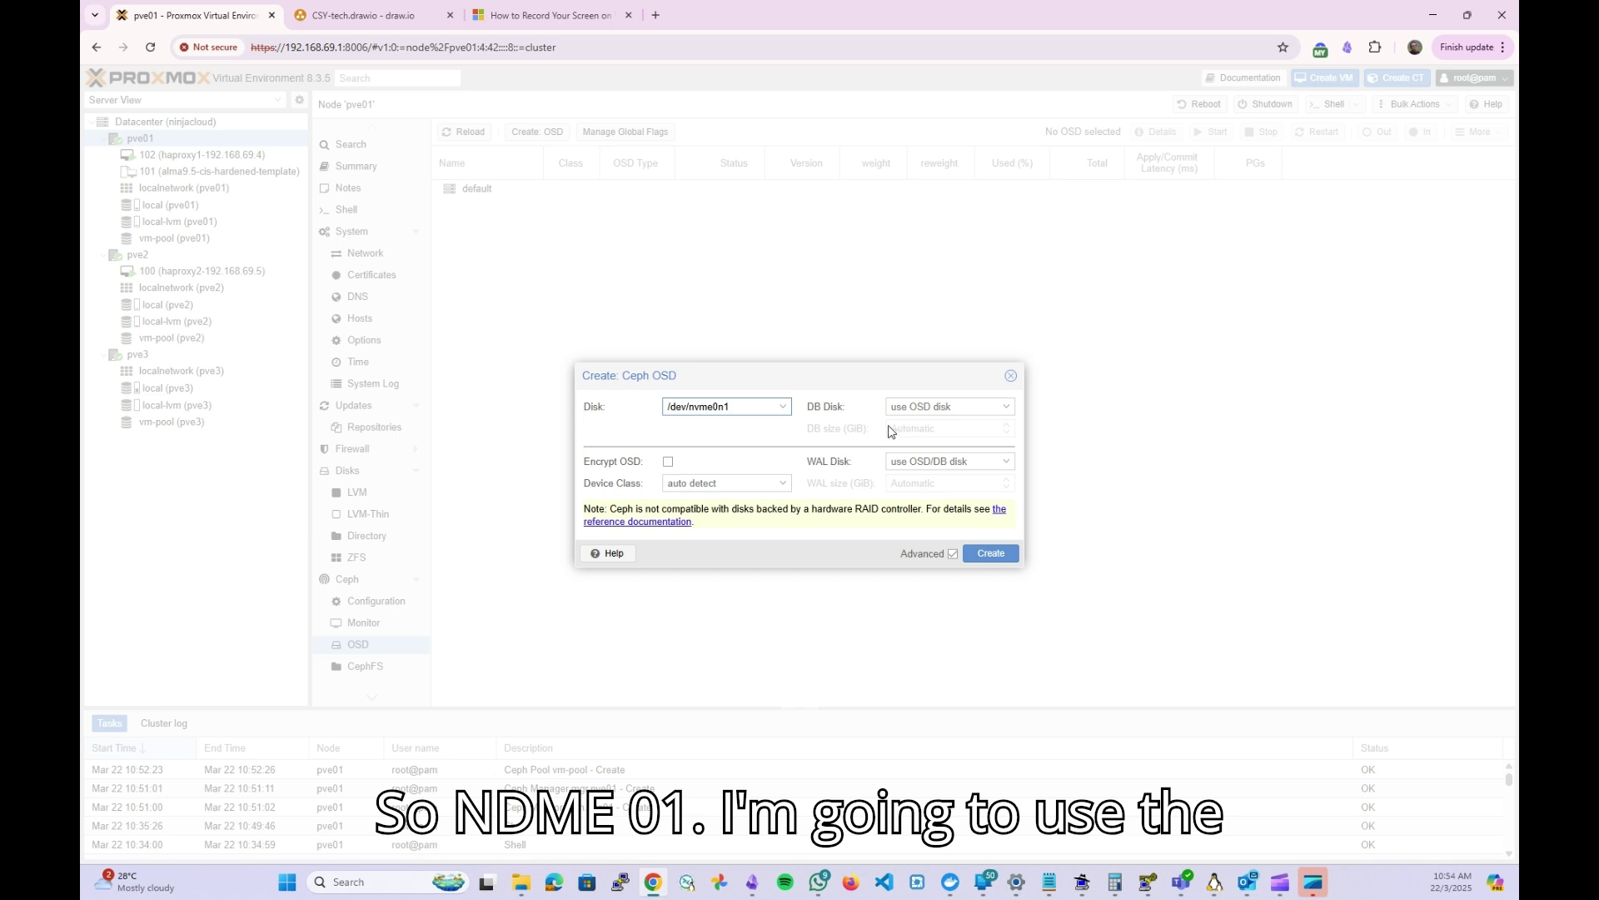
left_click(990, 554)
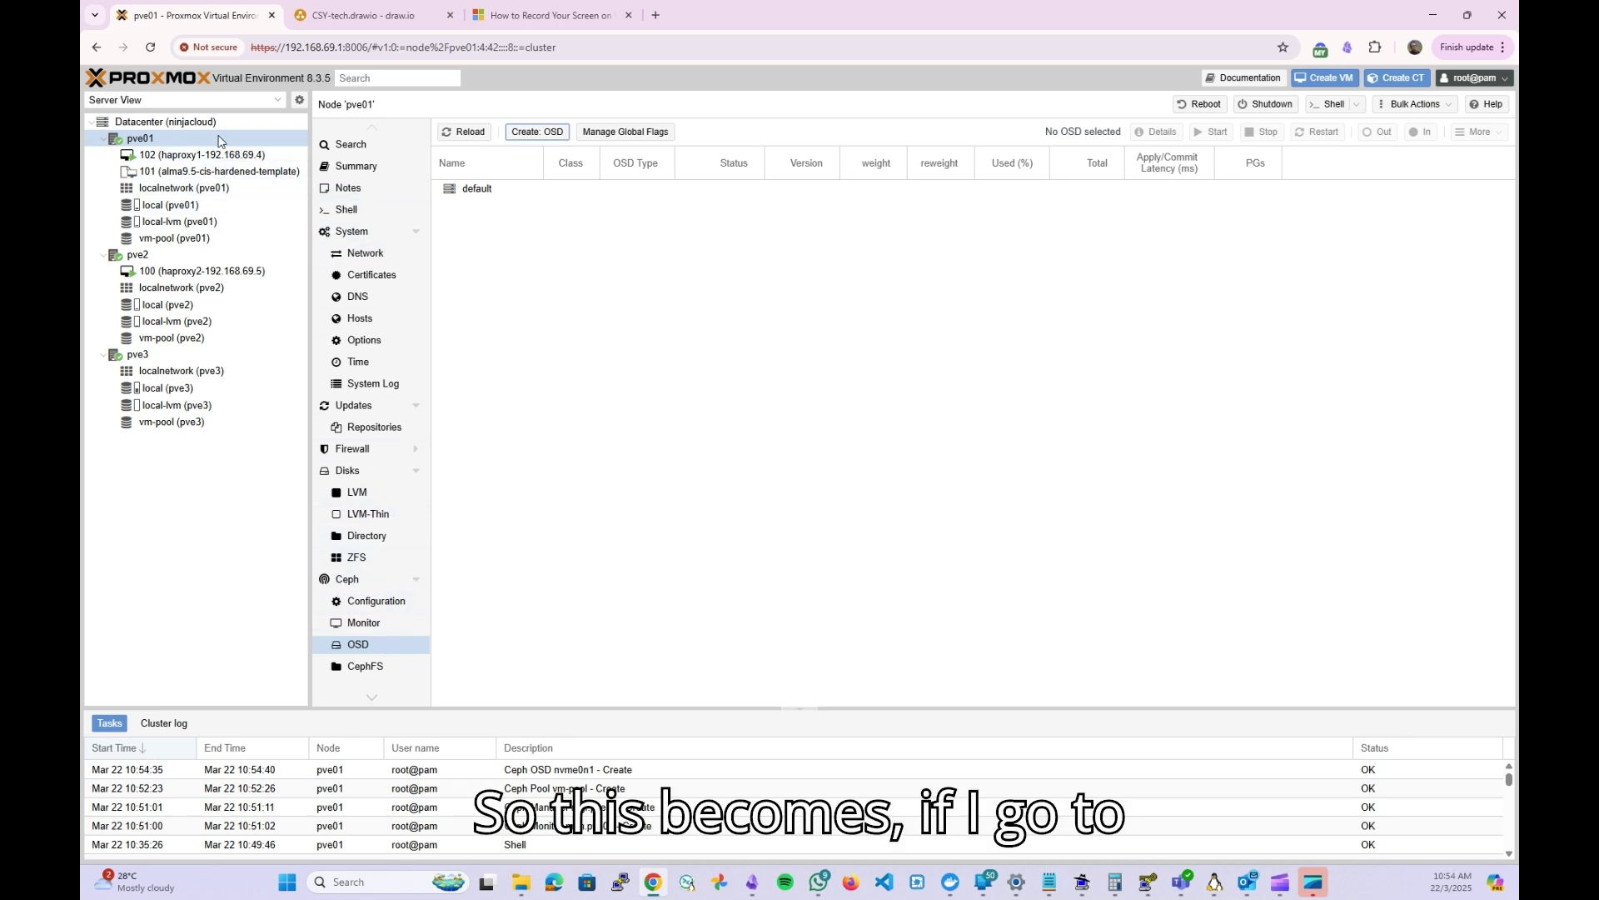
- Examine the datacenter's Ceph health overview and read the details of its OSD count and data availability warnings
left_click(158, 122)
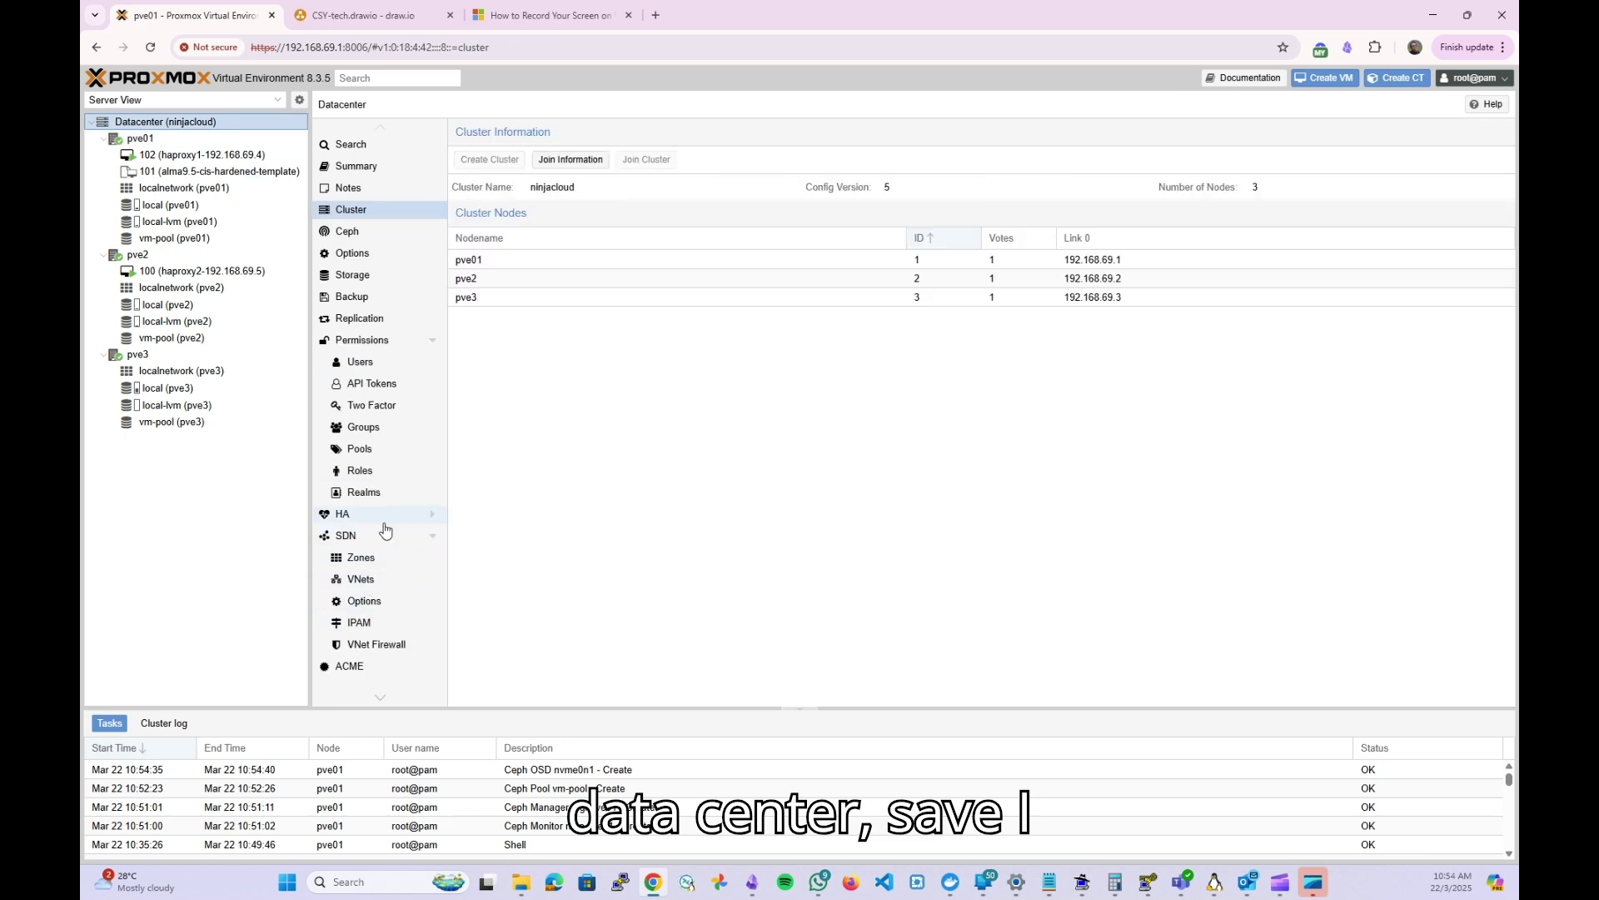
left_click(348, 231)
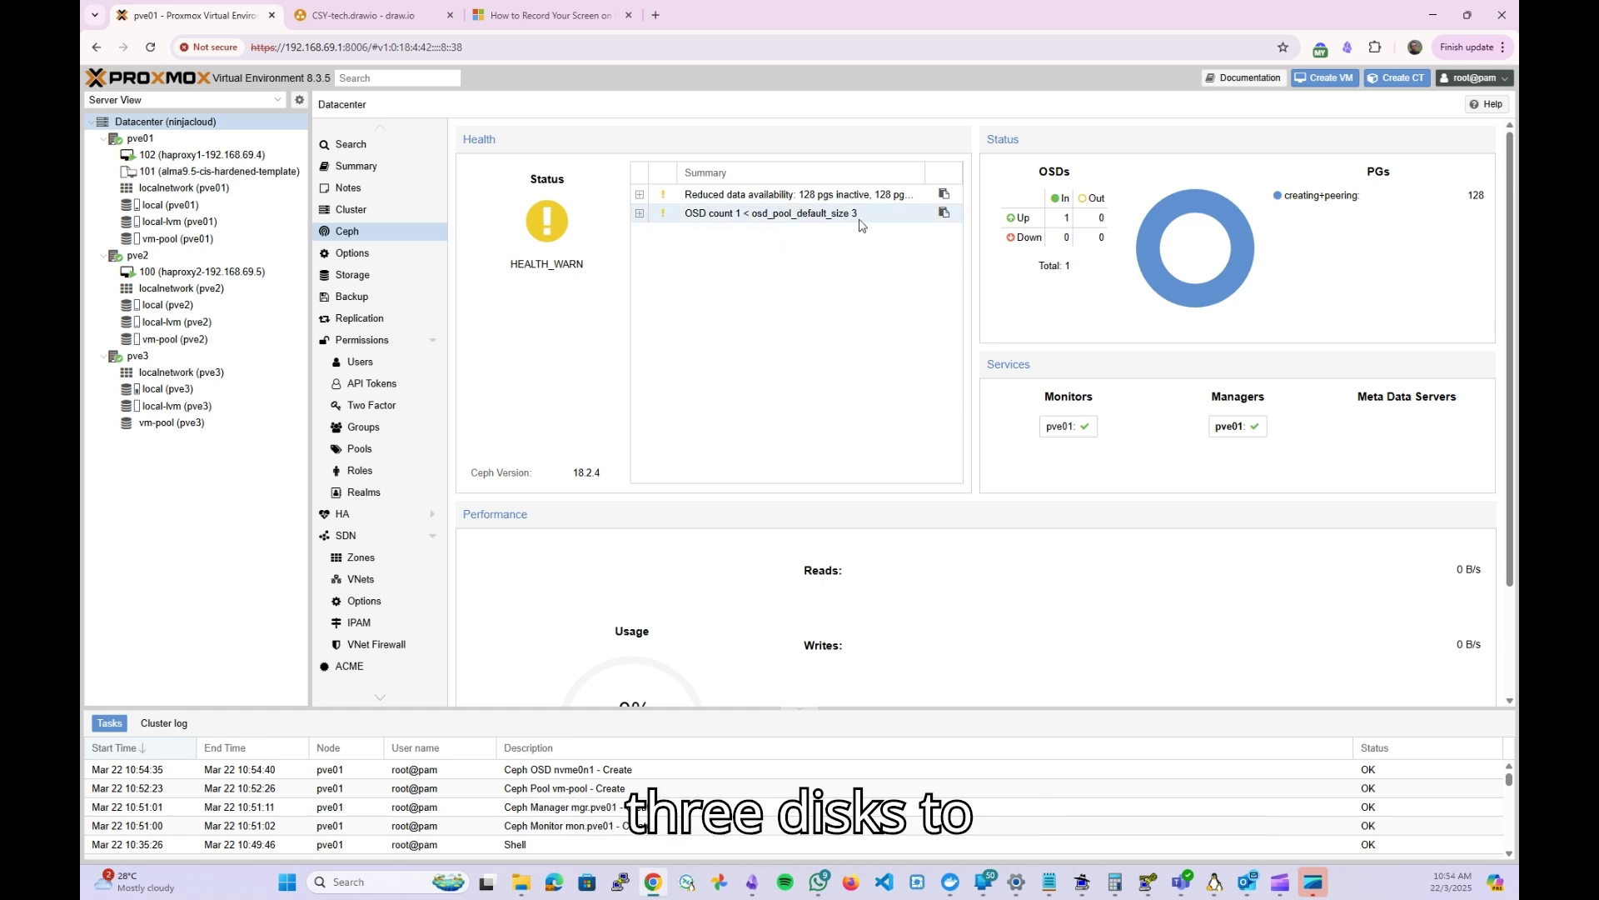
left_click(640, 213)
left_click(640, 195)
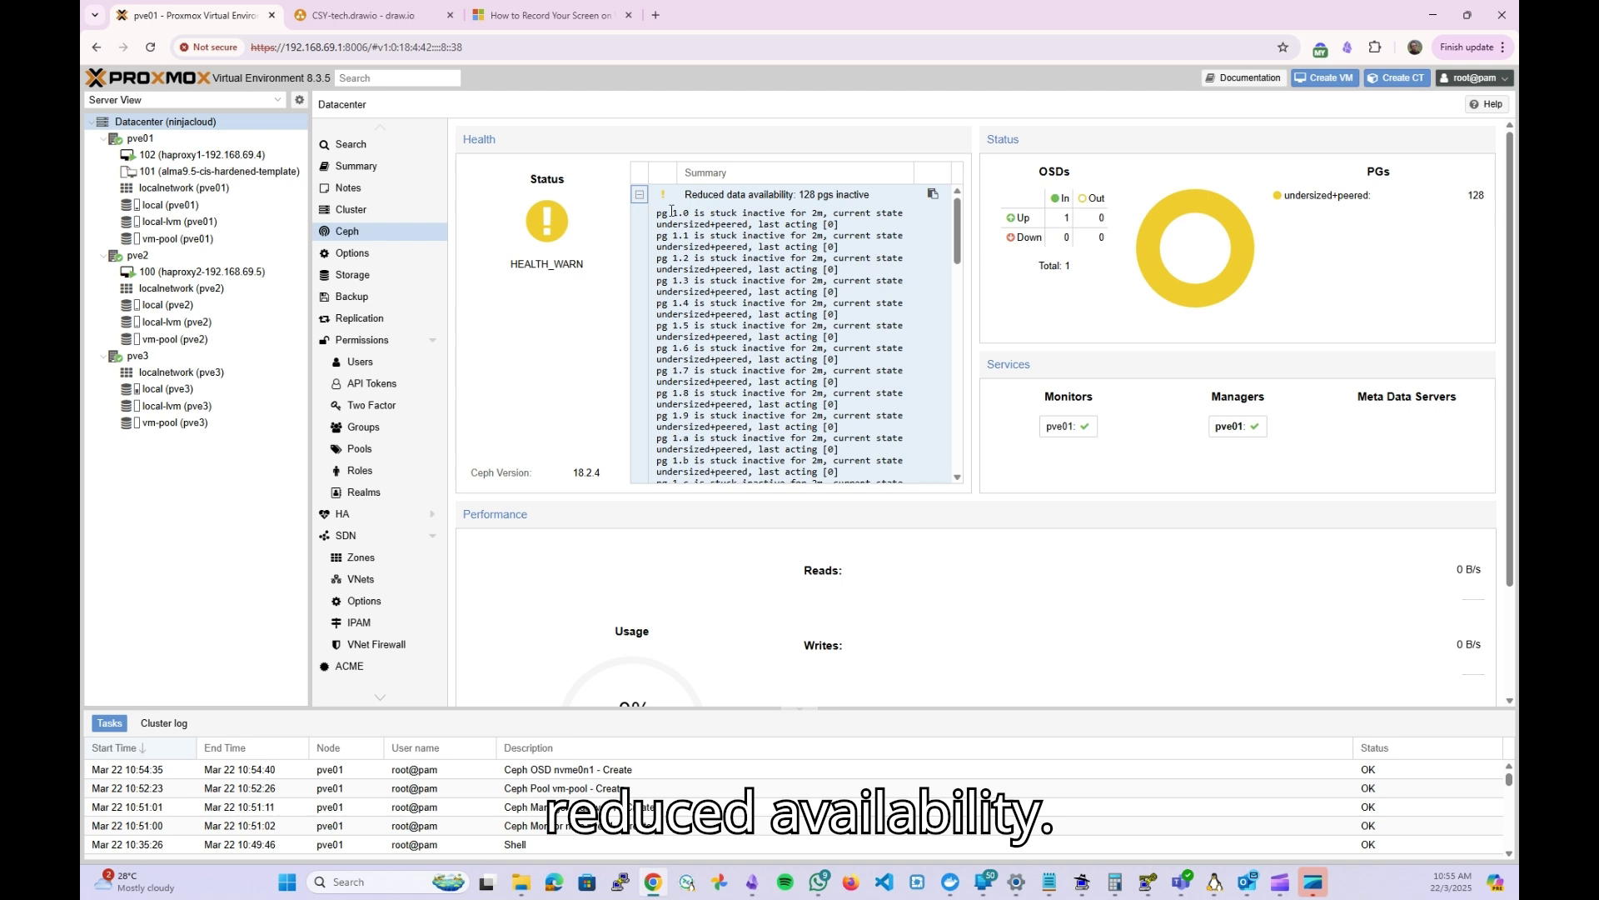
- Create an encrypted Ceph OSD on pve2 from disk /dev/nvme0n1 with device class NVMe
left_click(198, 257)
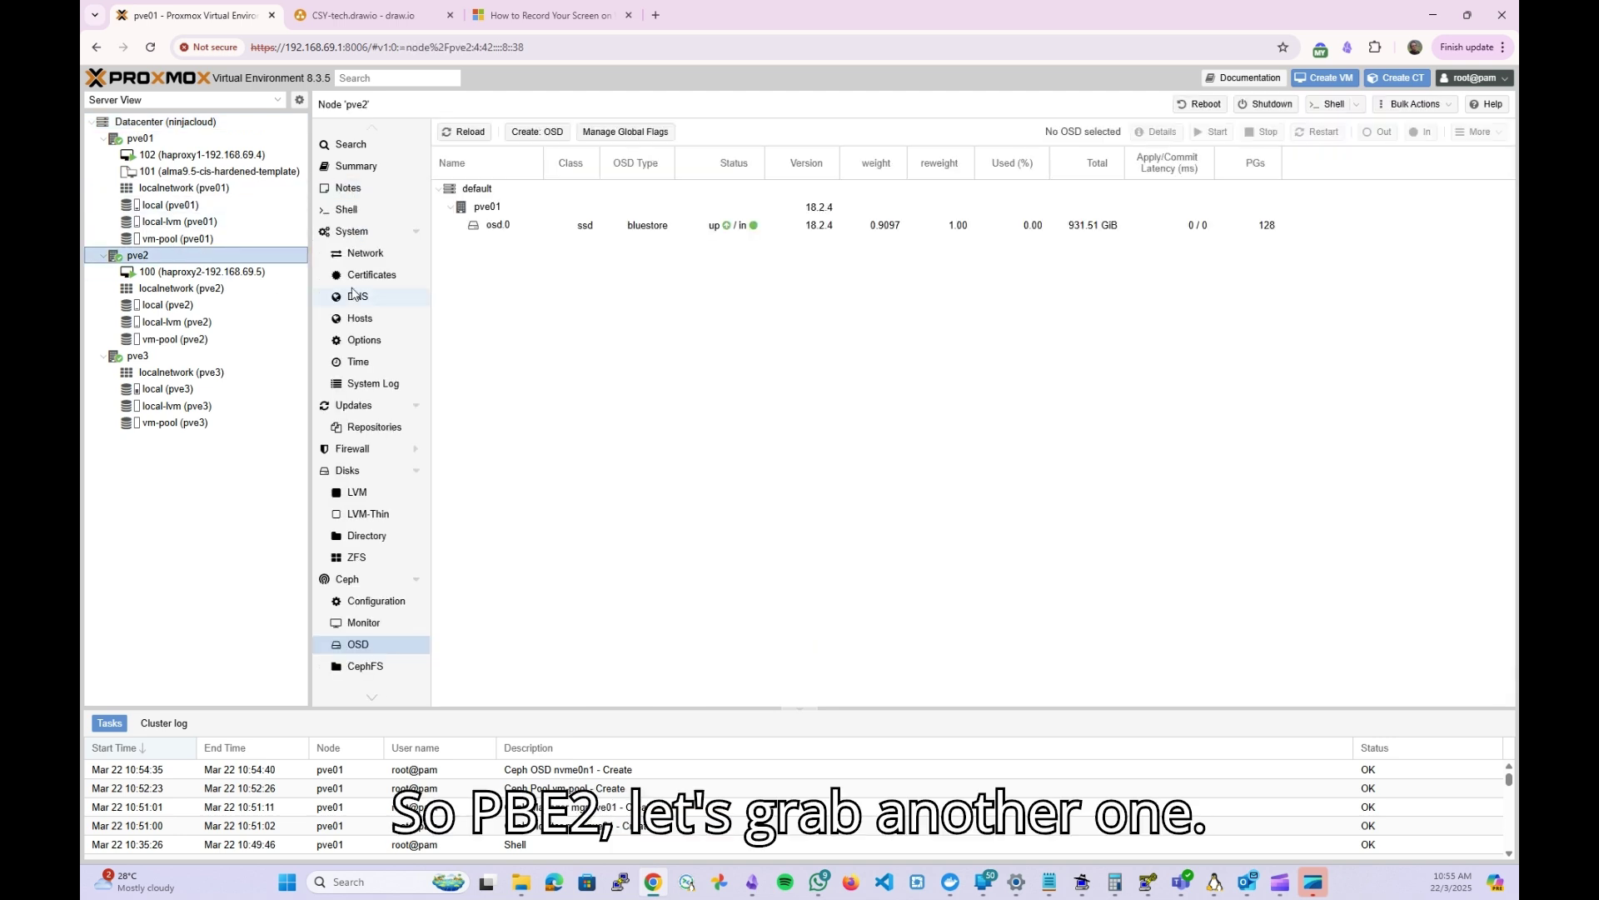
left_click(551, 135)
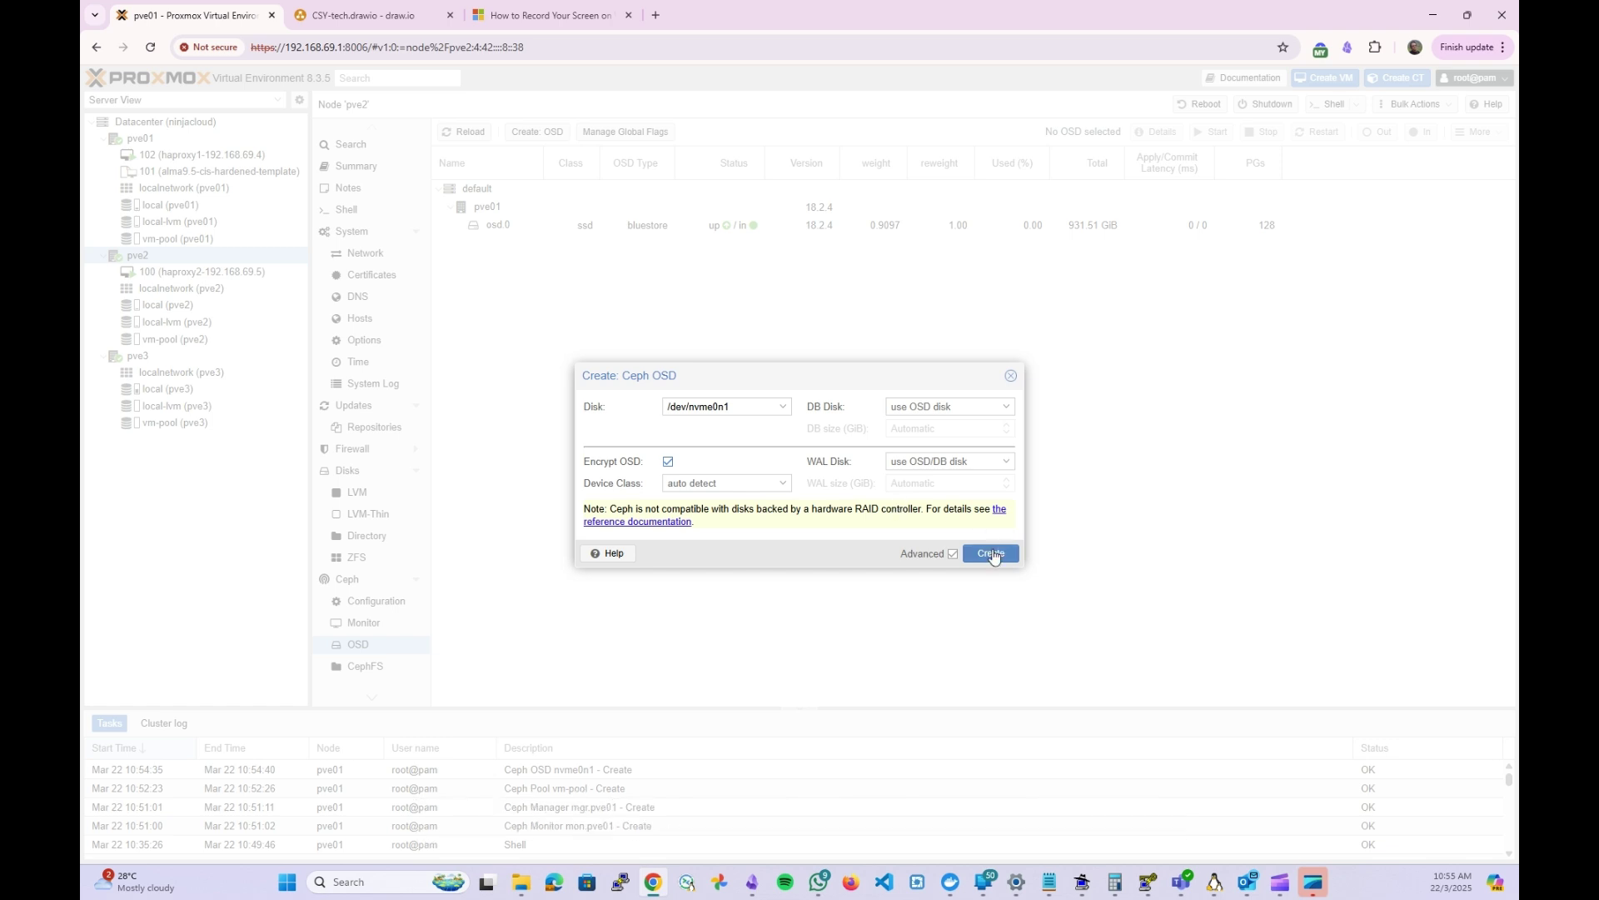
left_click(783, 488)
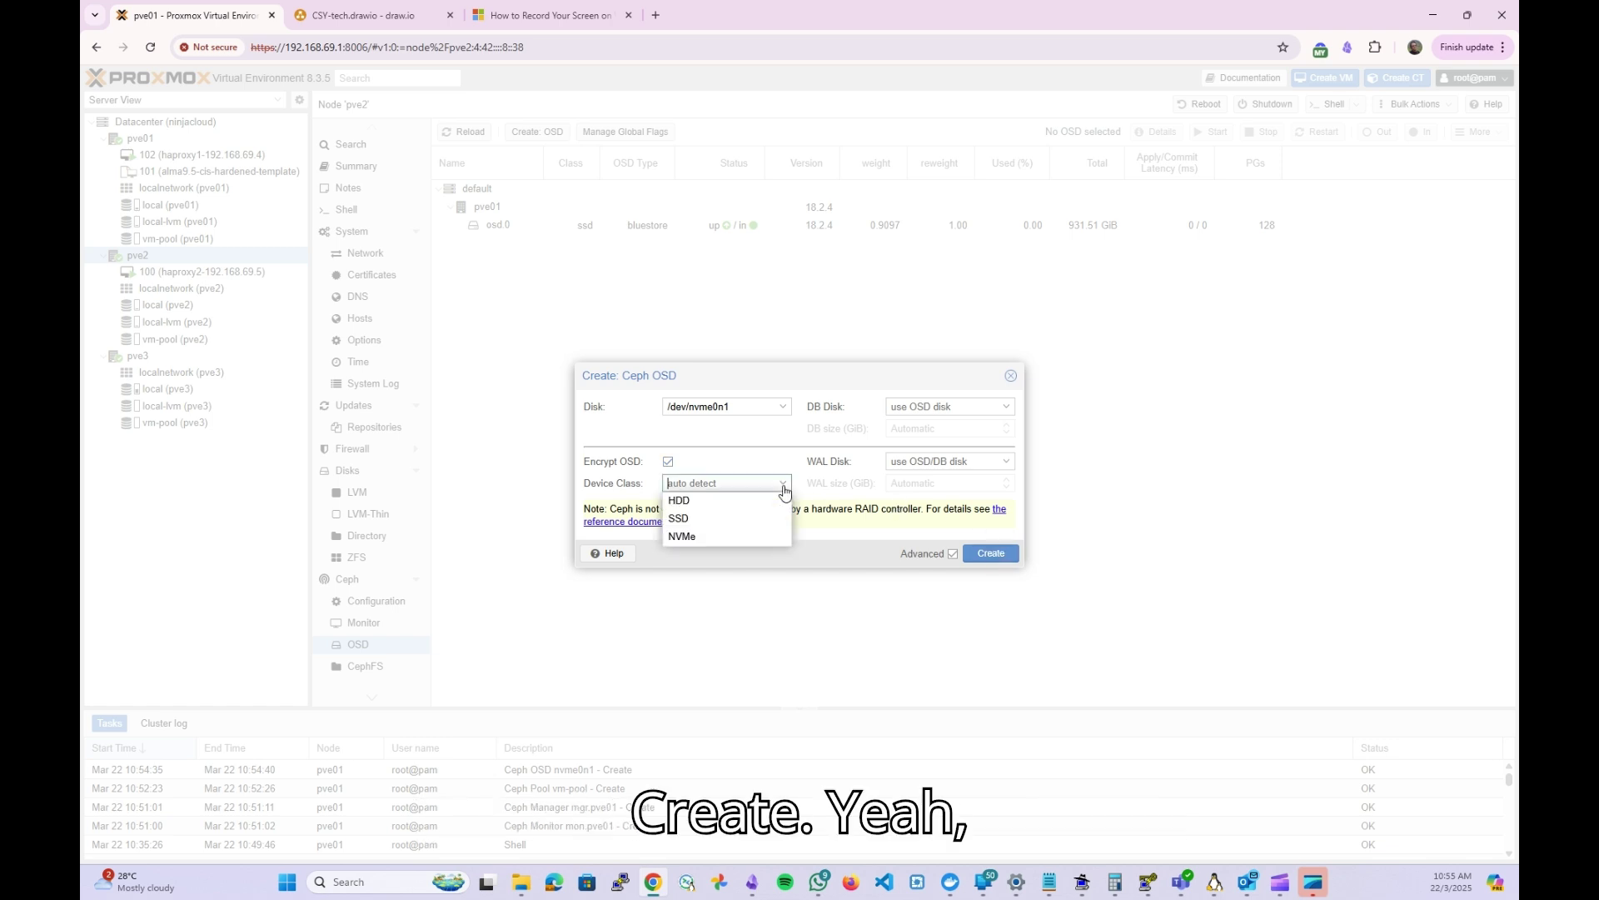
left_click(783, 489)
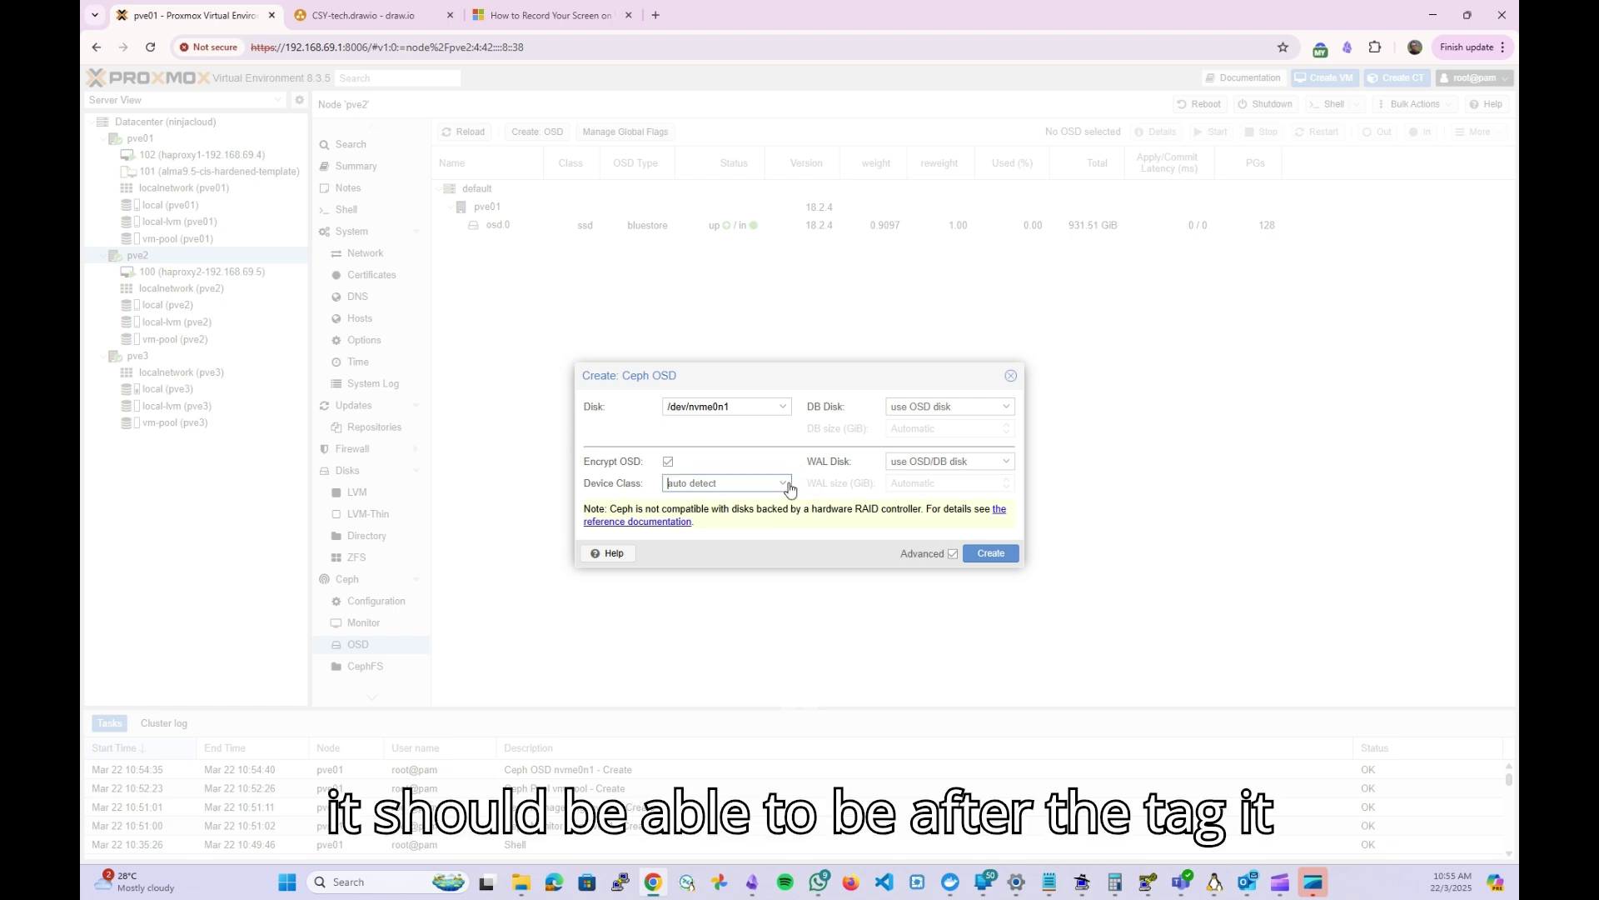
left_click(787, 484)
left_click(724, 538)
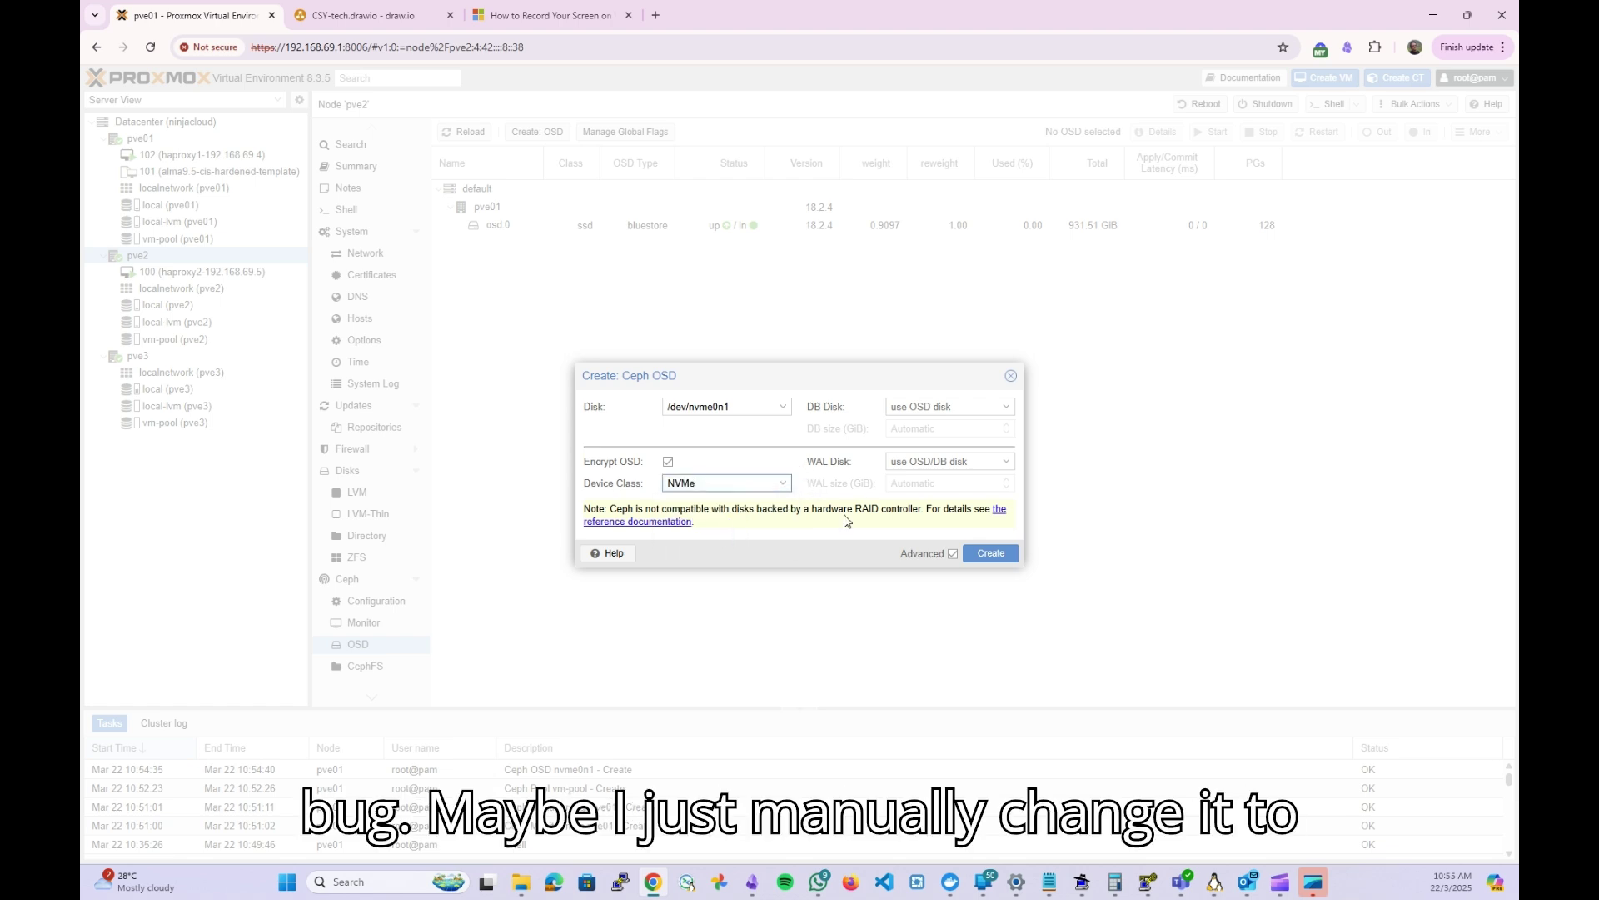
left_click(988, 560)
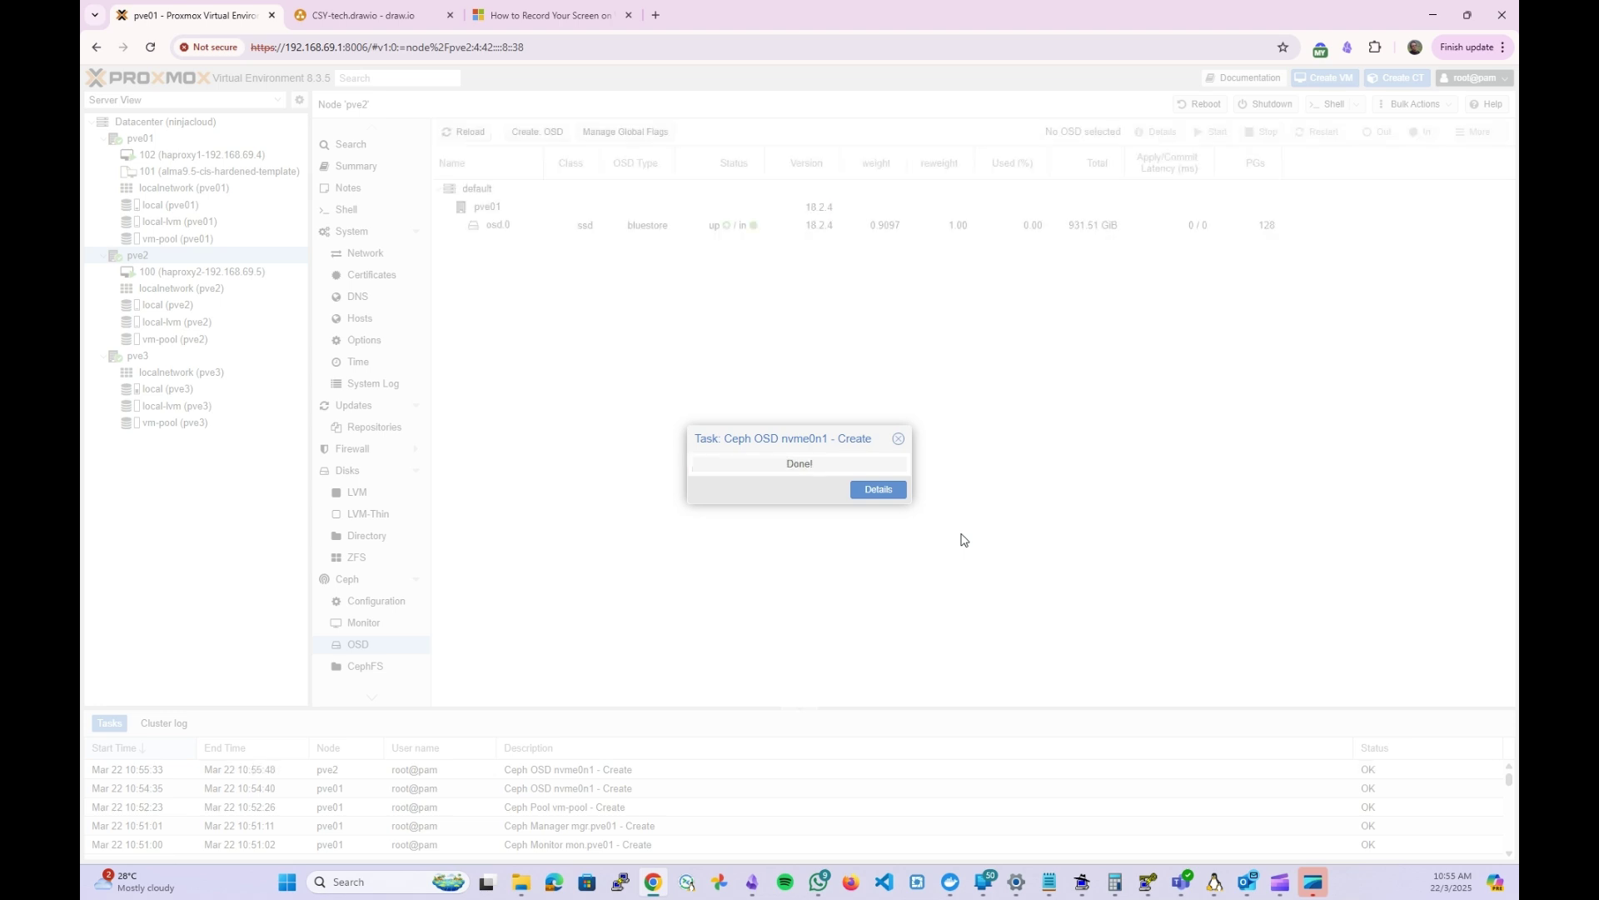
- Create an encrypted Ceph OSD on pve3 from disk /dev/nvme0n1 with device class NVMe
left_click(150, 355)
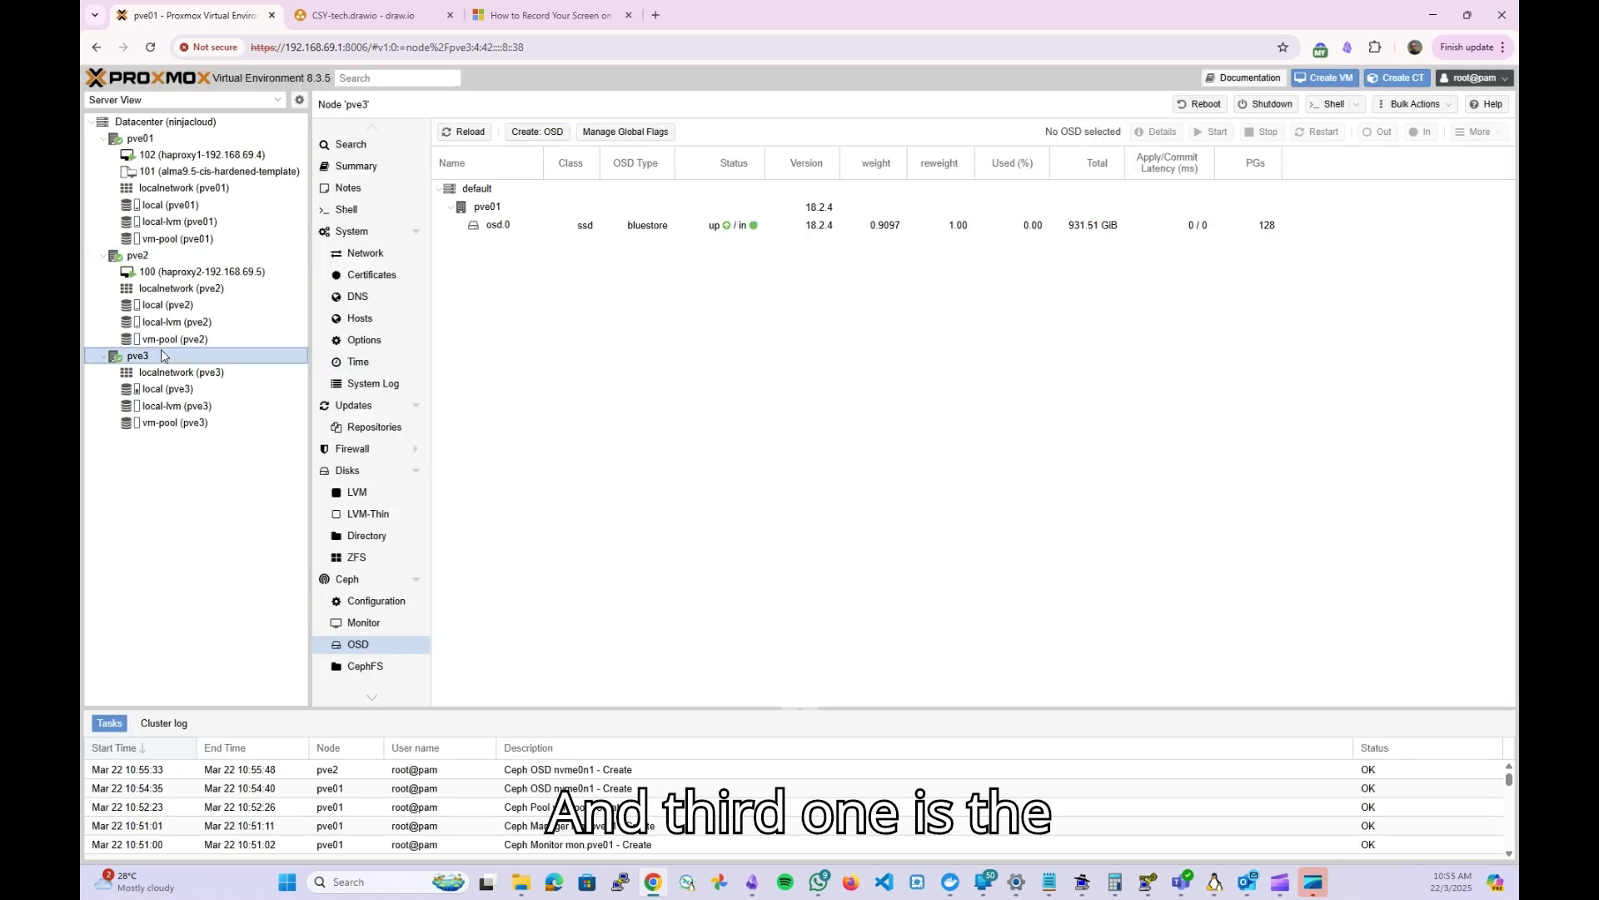
left_click(538, 132)
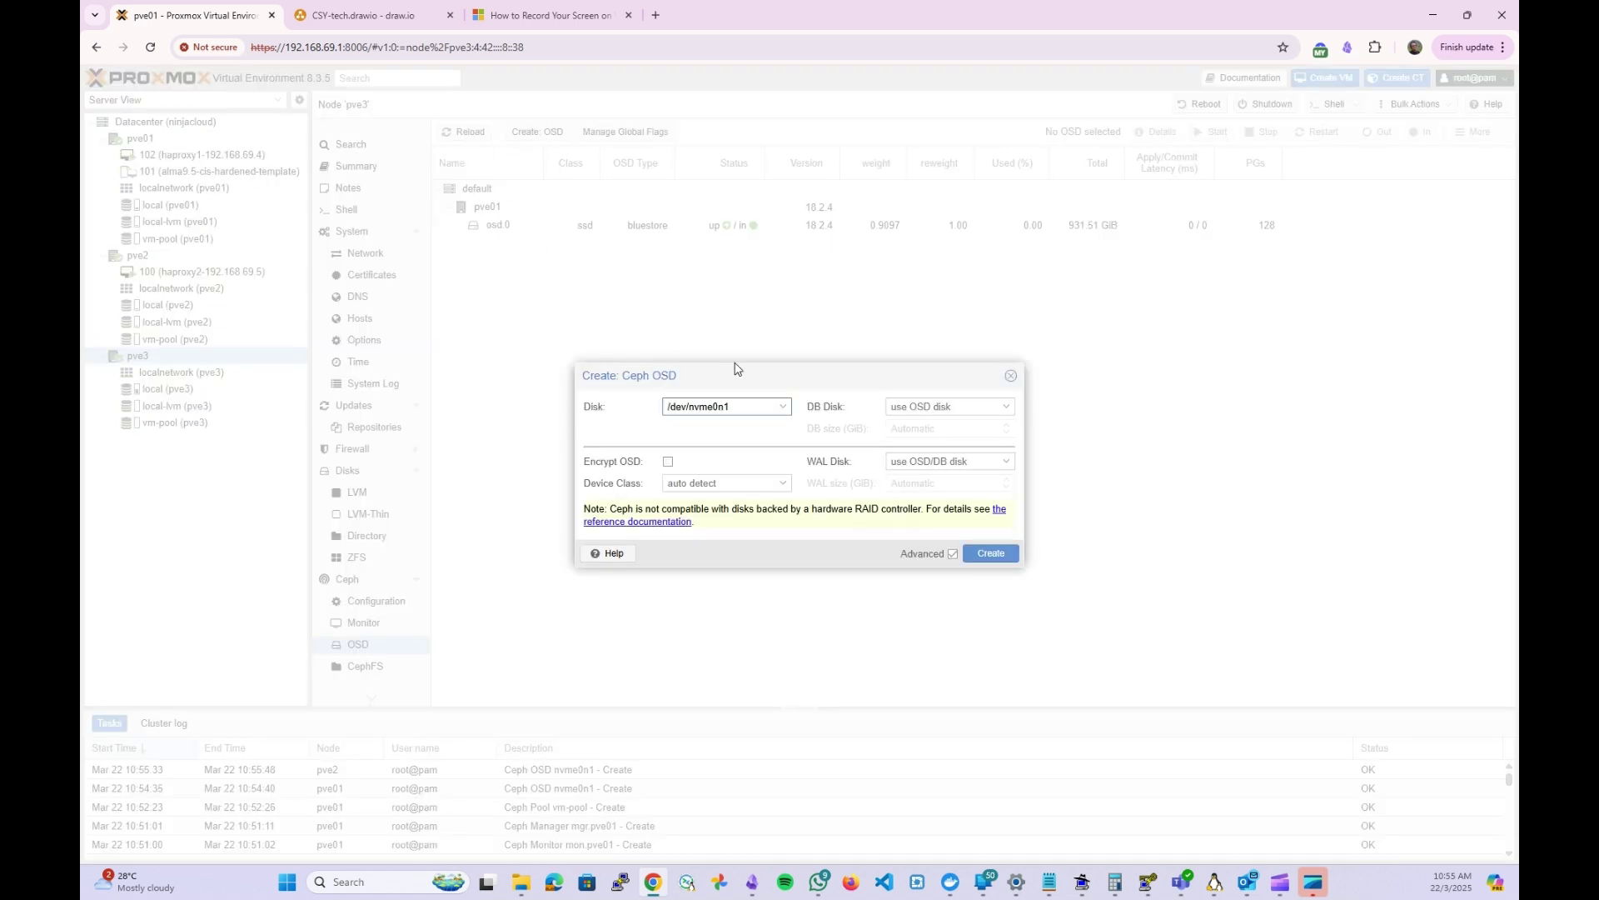
left_click(668, 462)
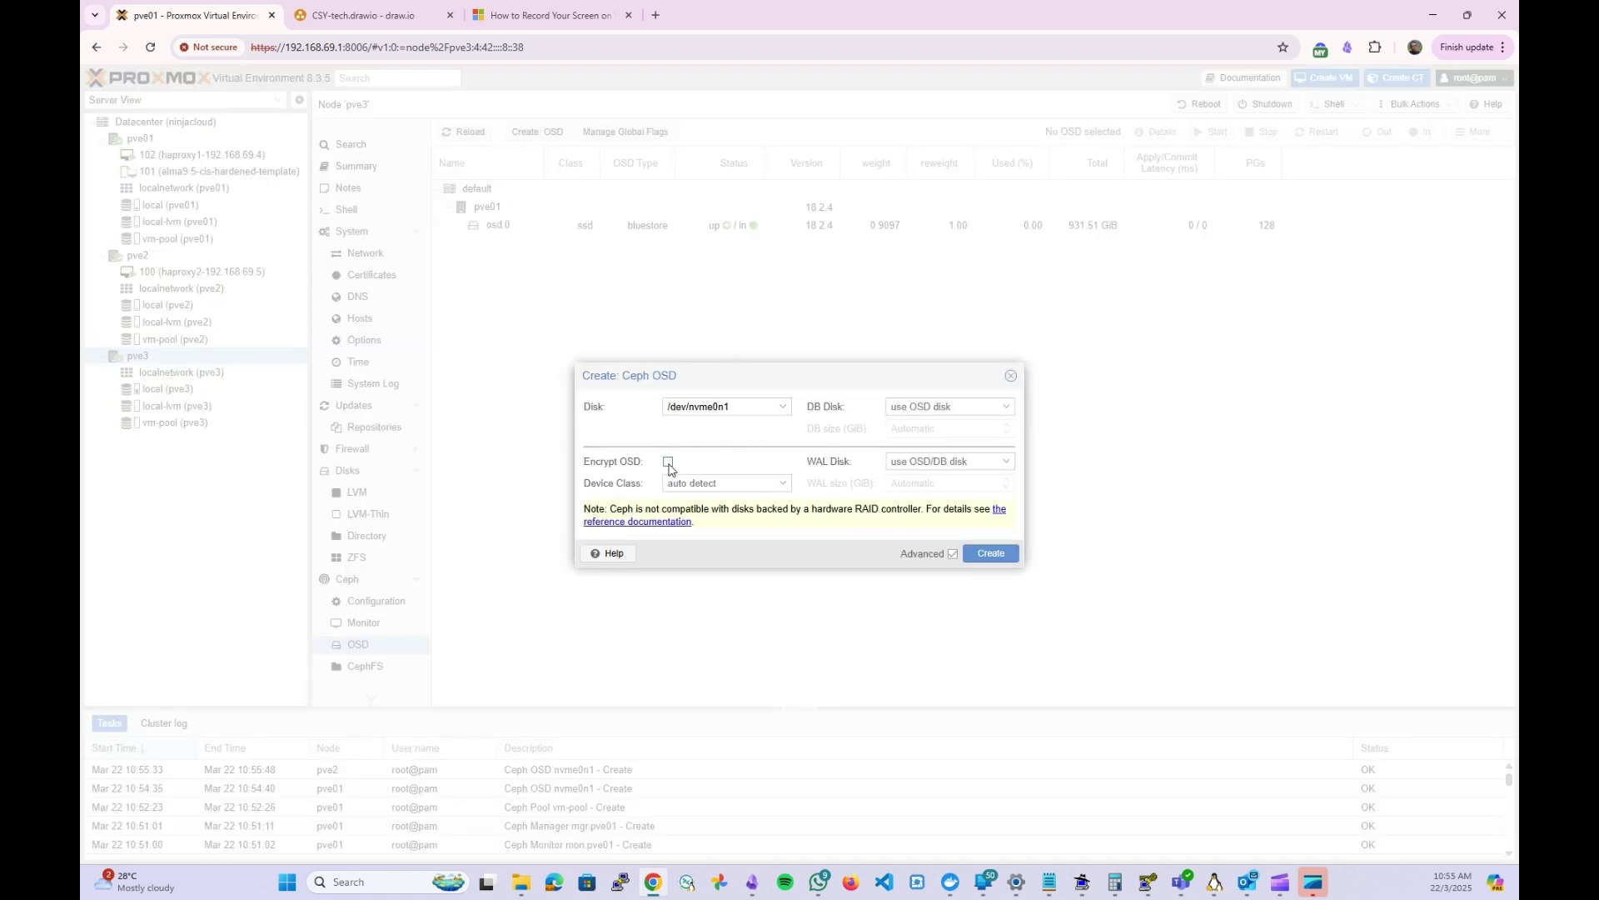
left_click(773, 485)
left_click(710, 538)
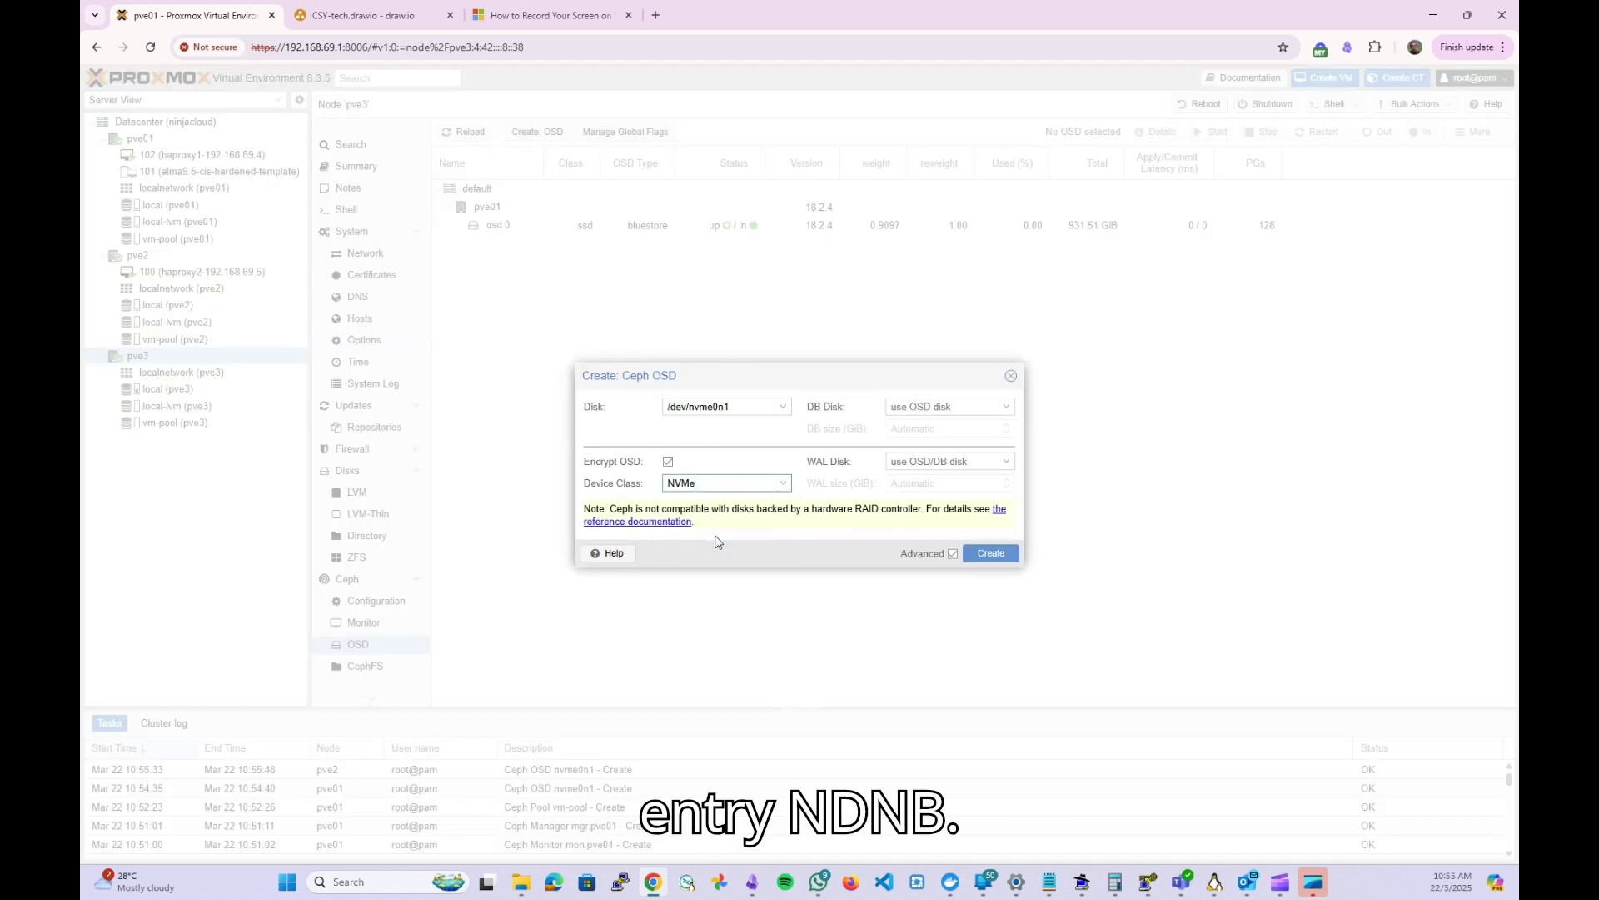
left_click(991, 554)
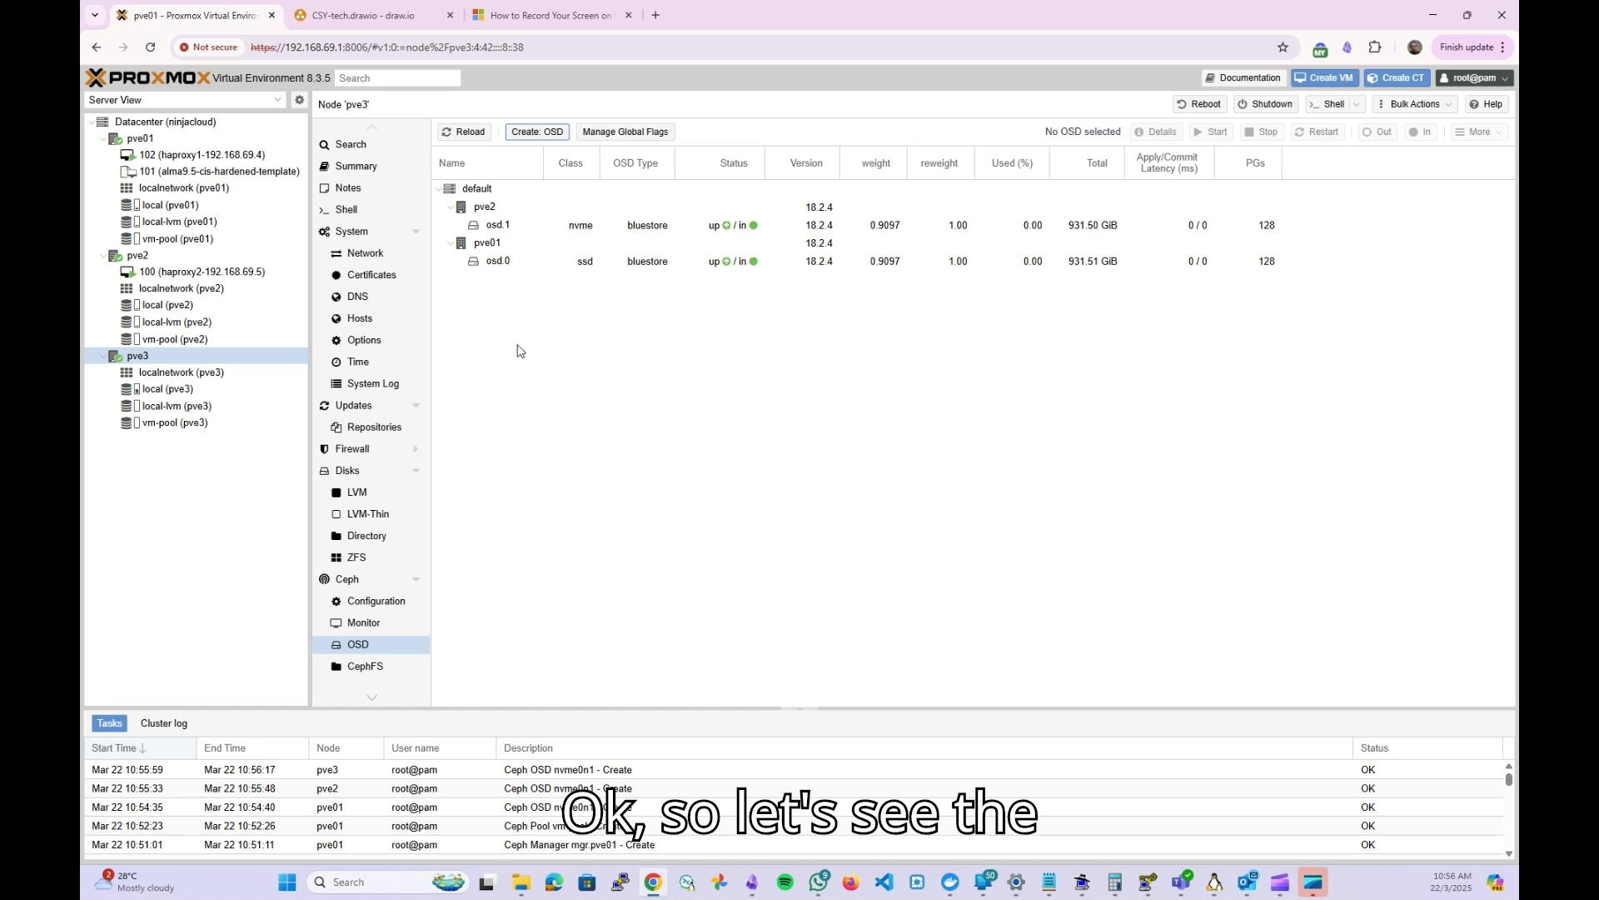
- Examine the datacenter's Ceph health overview, refreshing it repeatedly to follow the OSD and placement group states
left_click(195, 123)
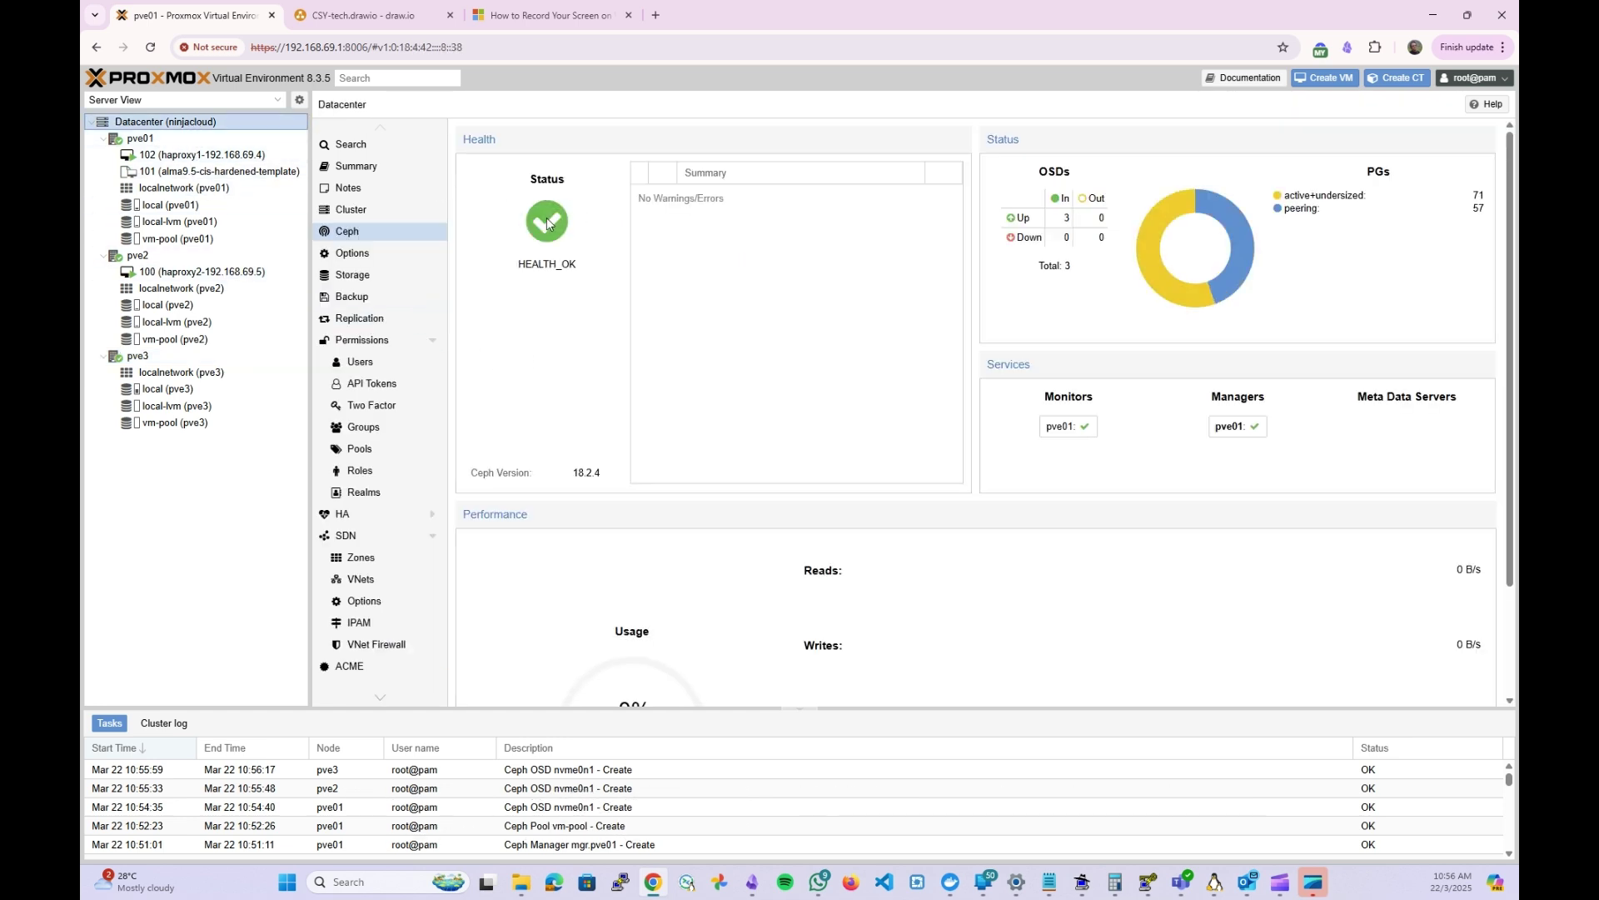
mouse_move(1203, 213)
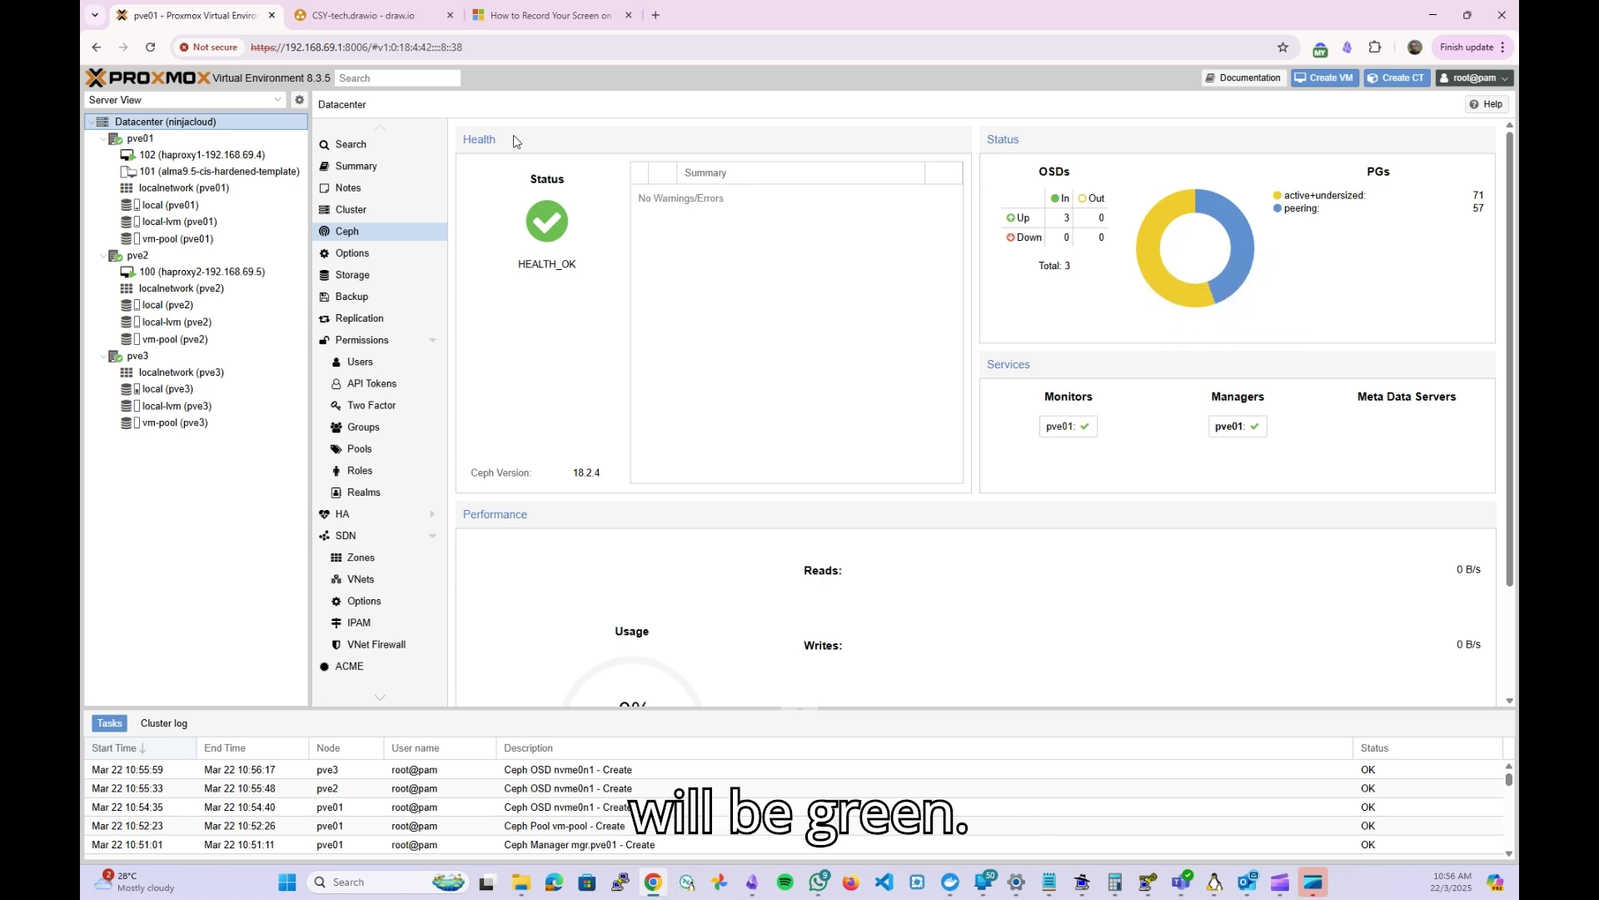
left_click(151, 47)
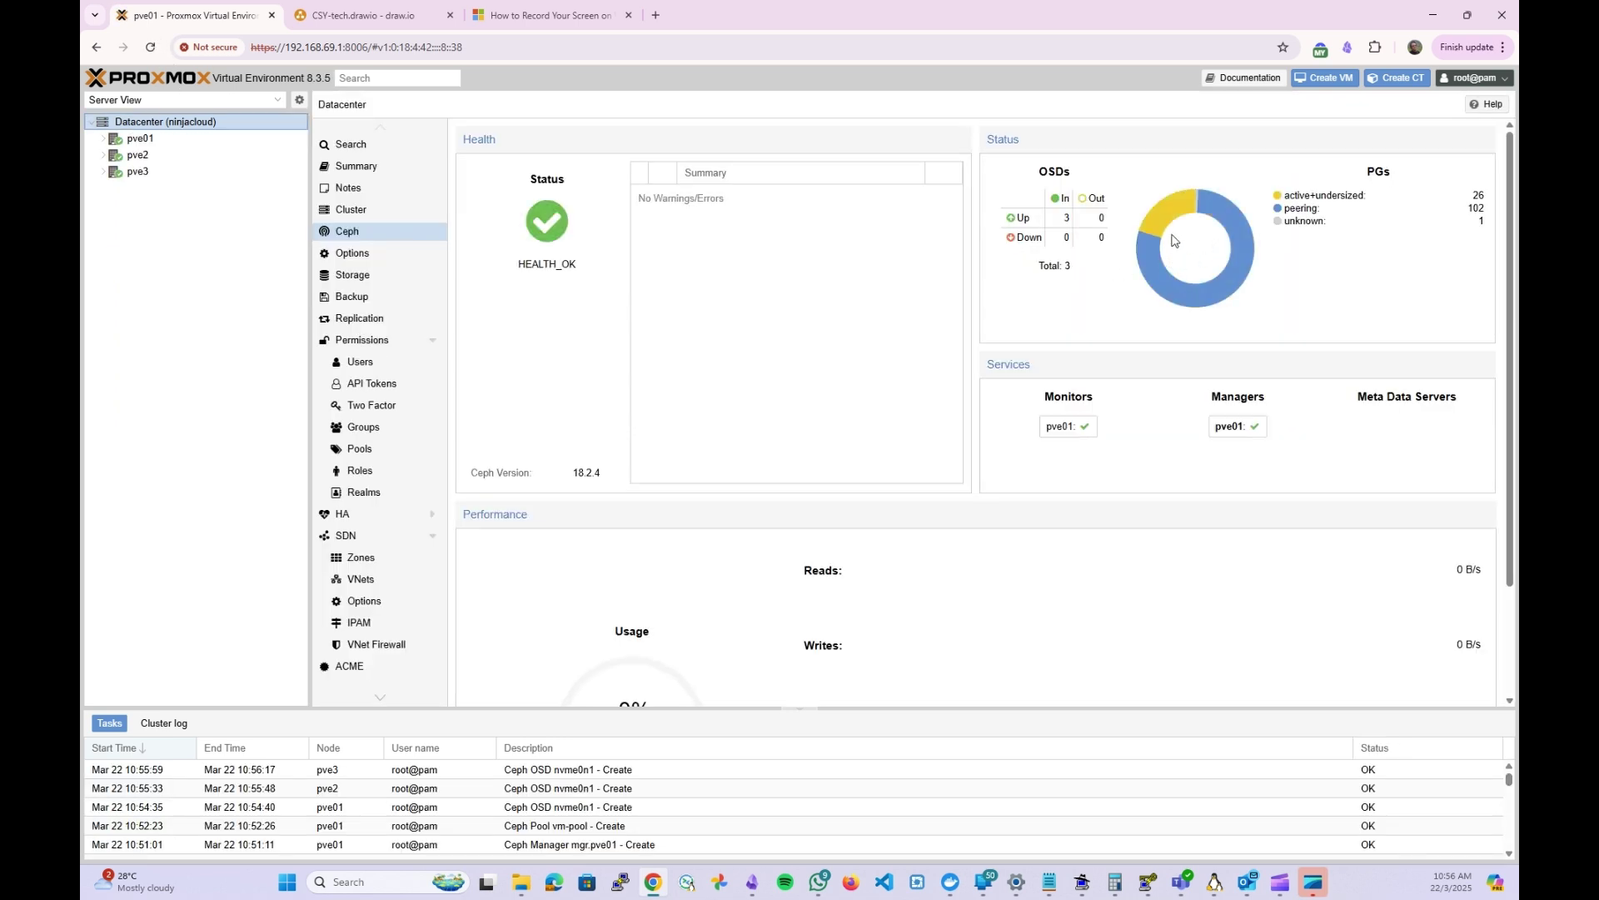
mouse_move(1147, 235)
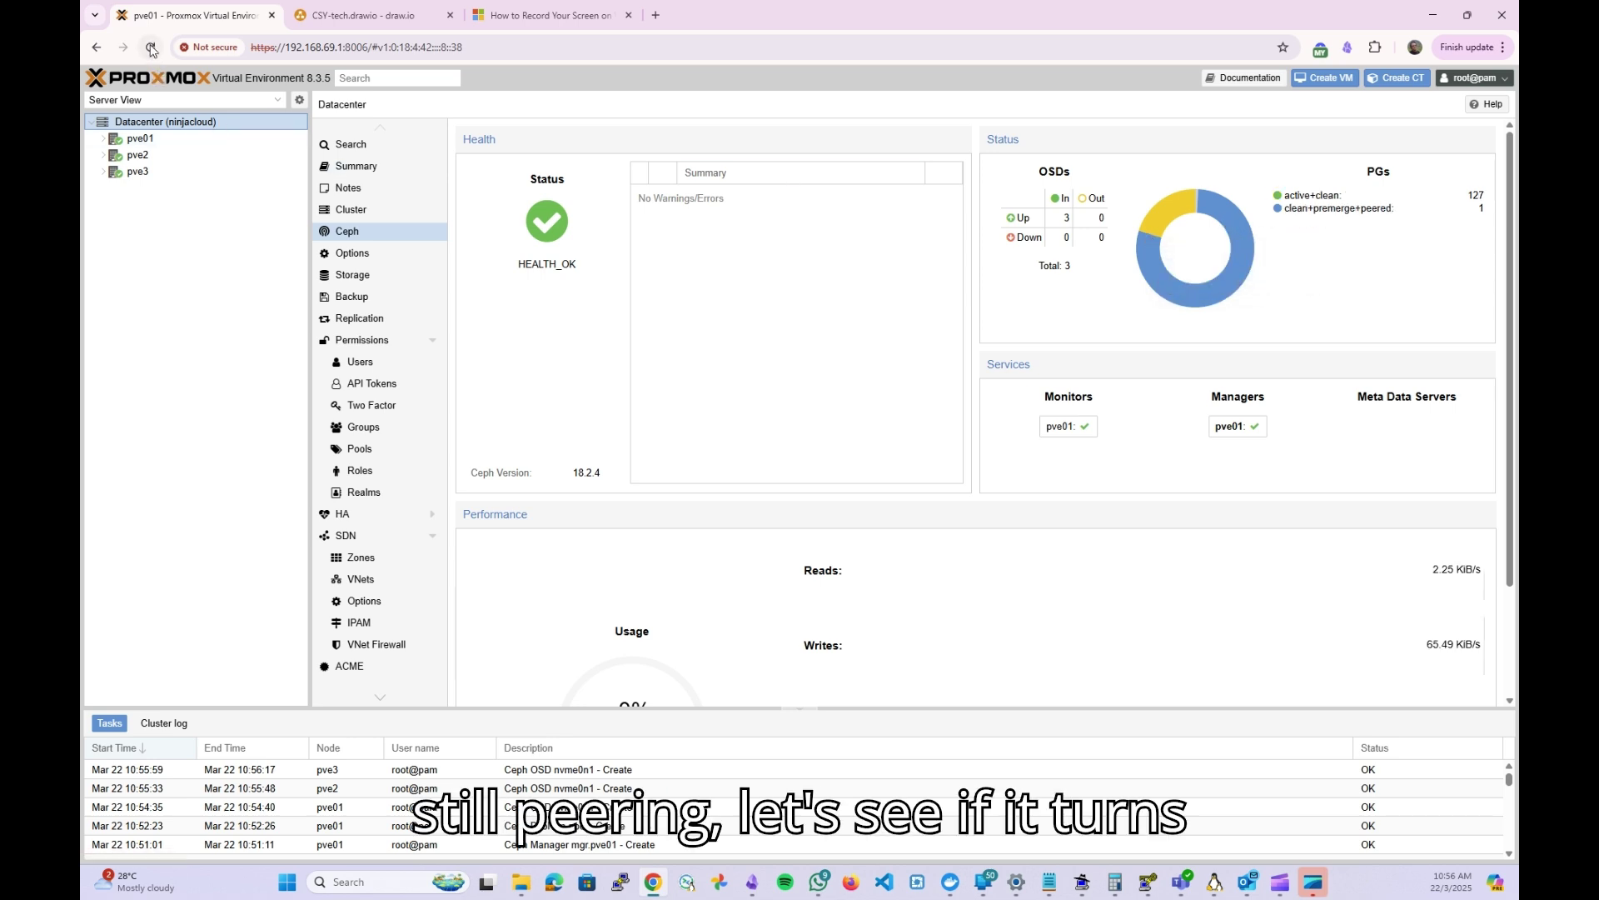
left_click(150, 48)
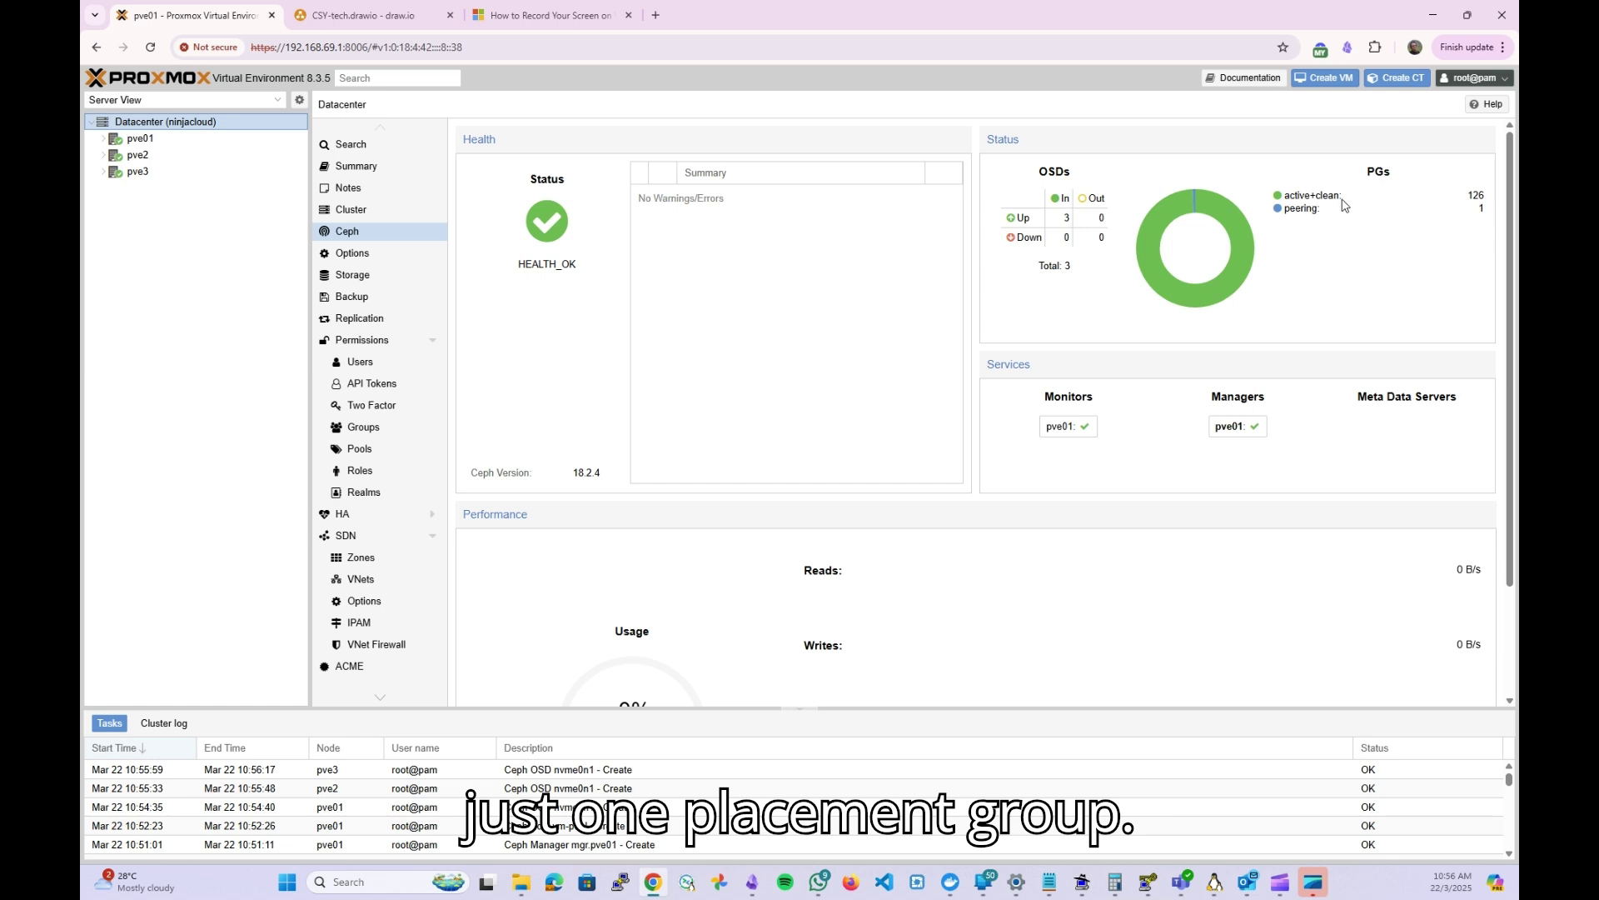
left_click_drag(1325, 215, 1289, 211)
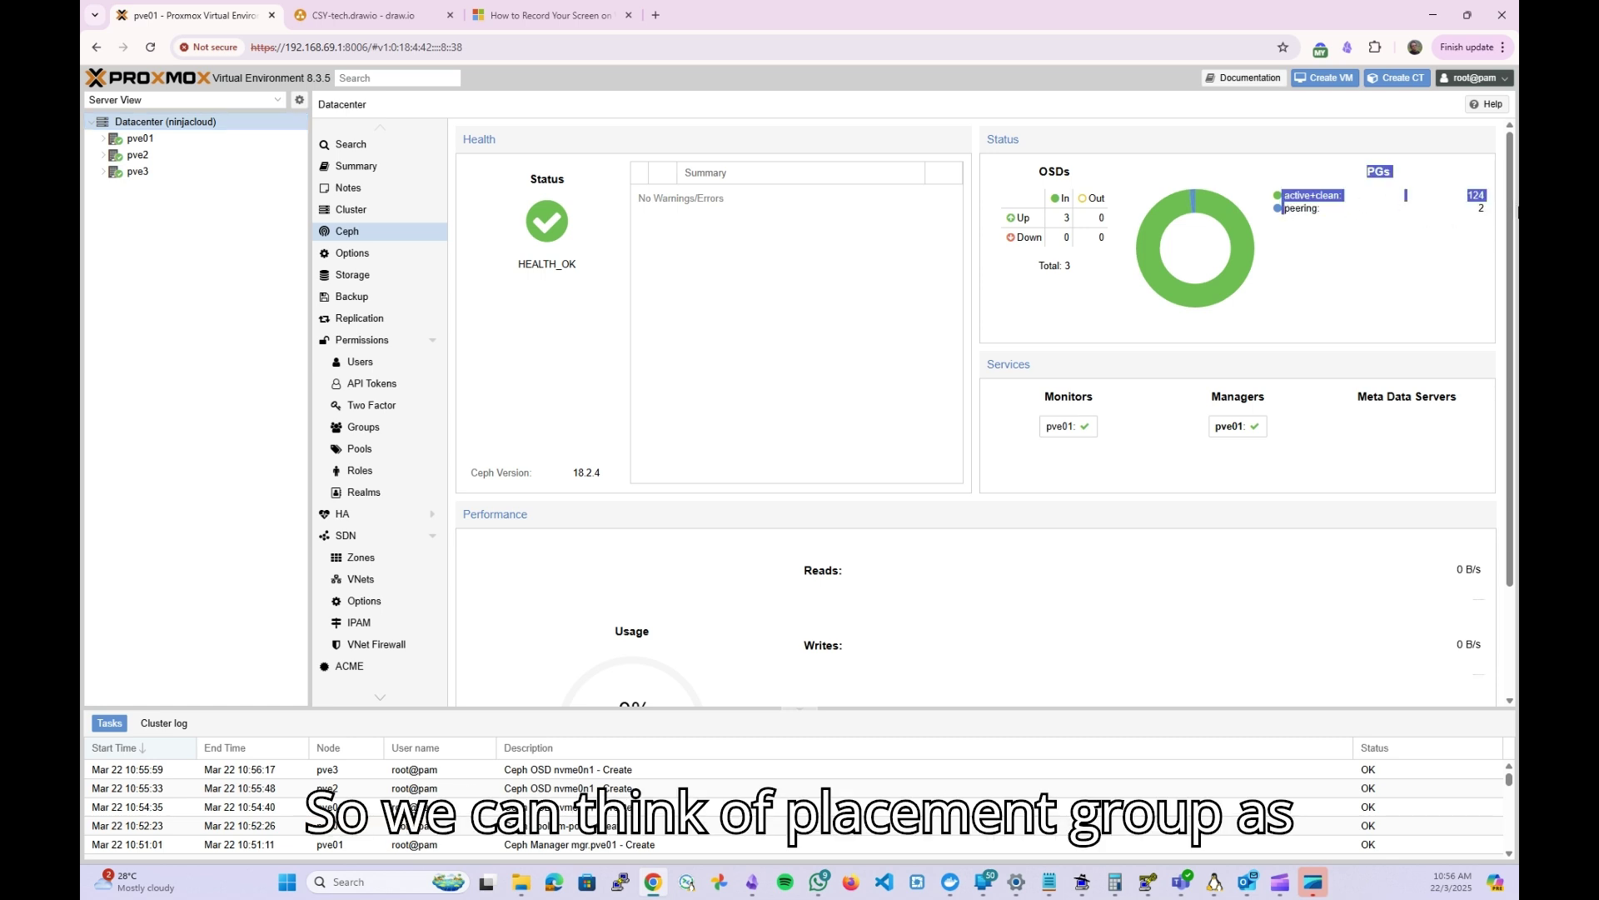
left_click(1480, 214)
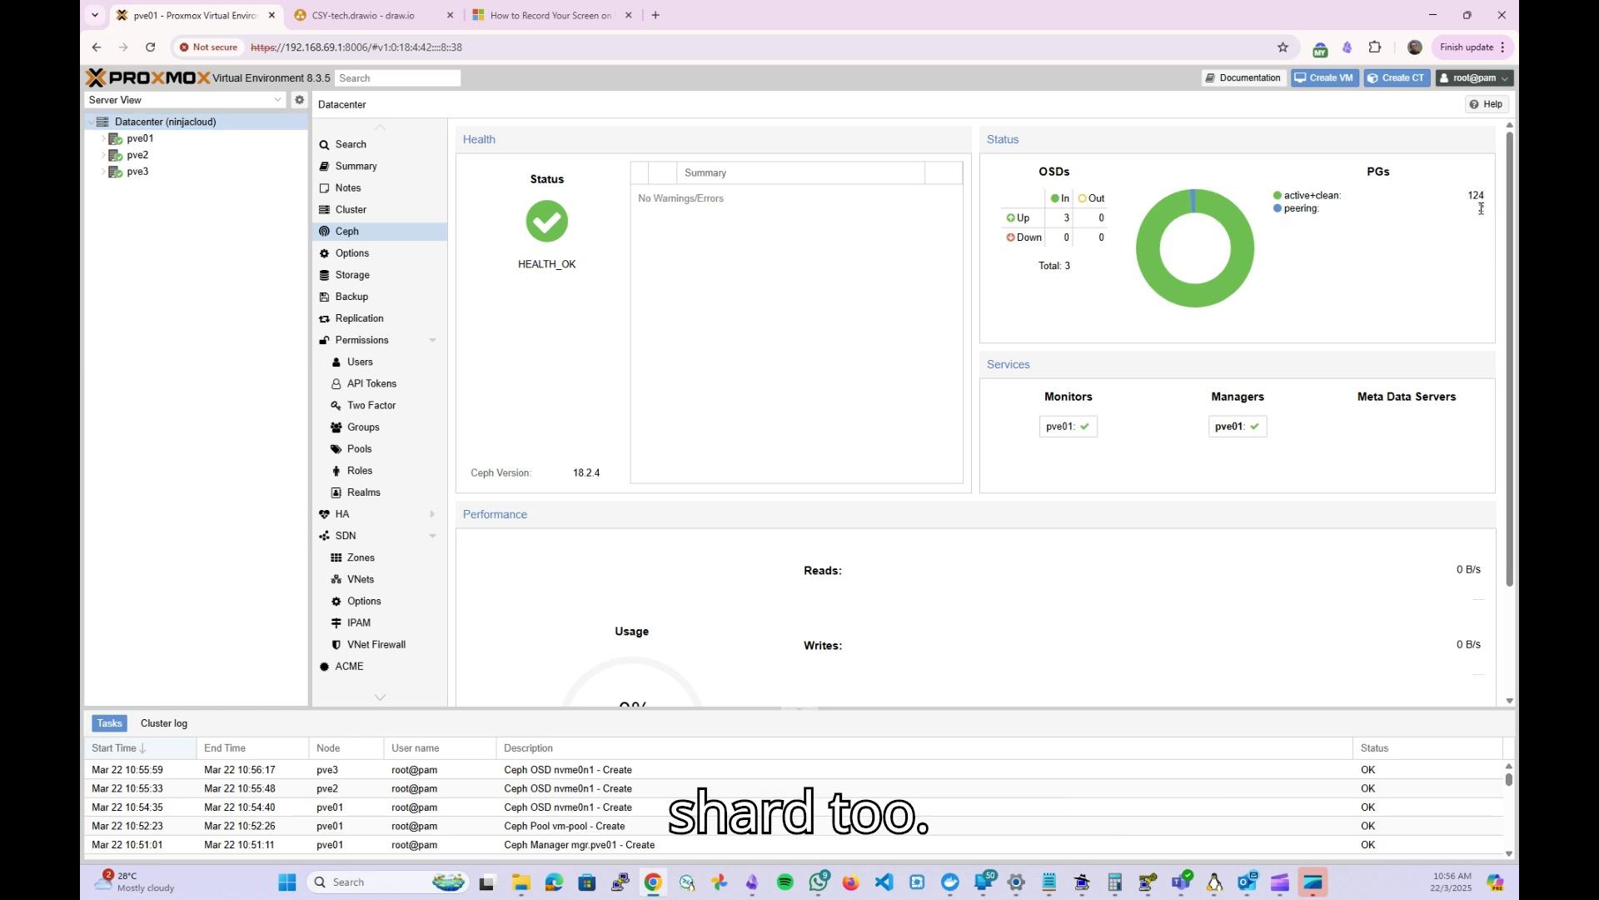
left_click(153, 48)
mouse_move(1239, 230)
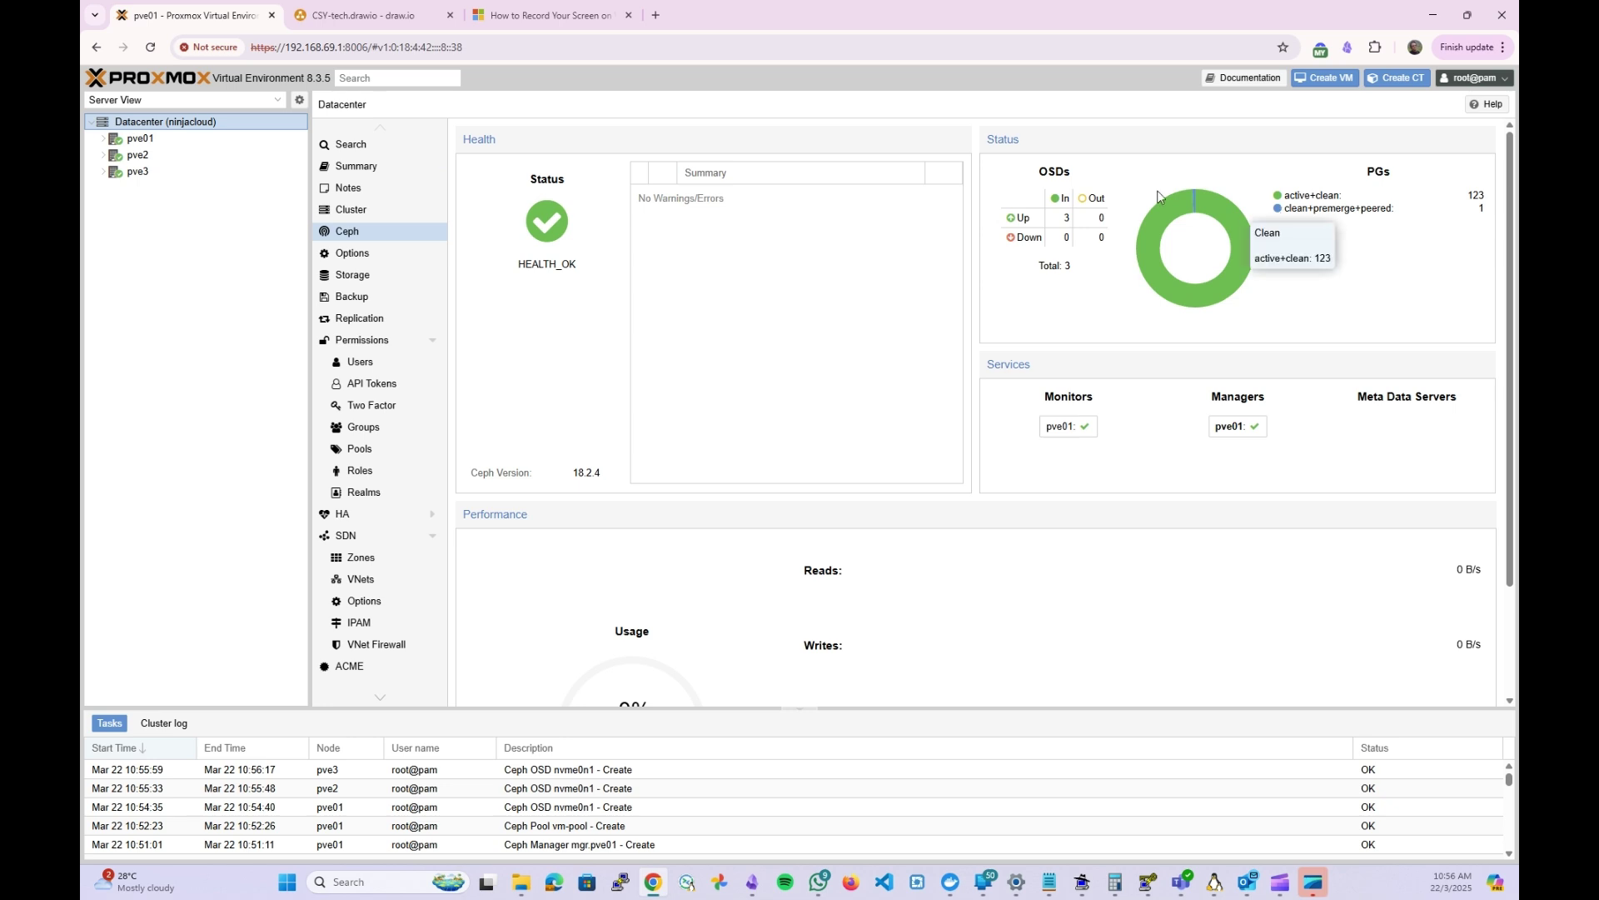
left_click(151, 48)
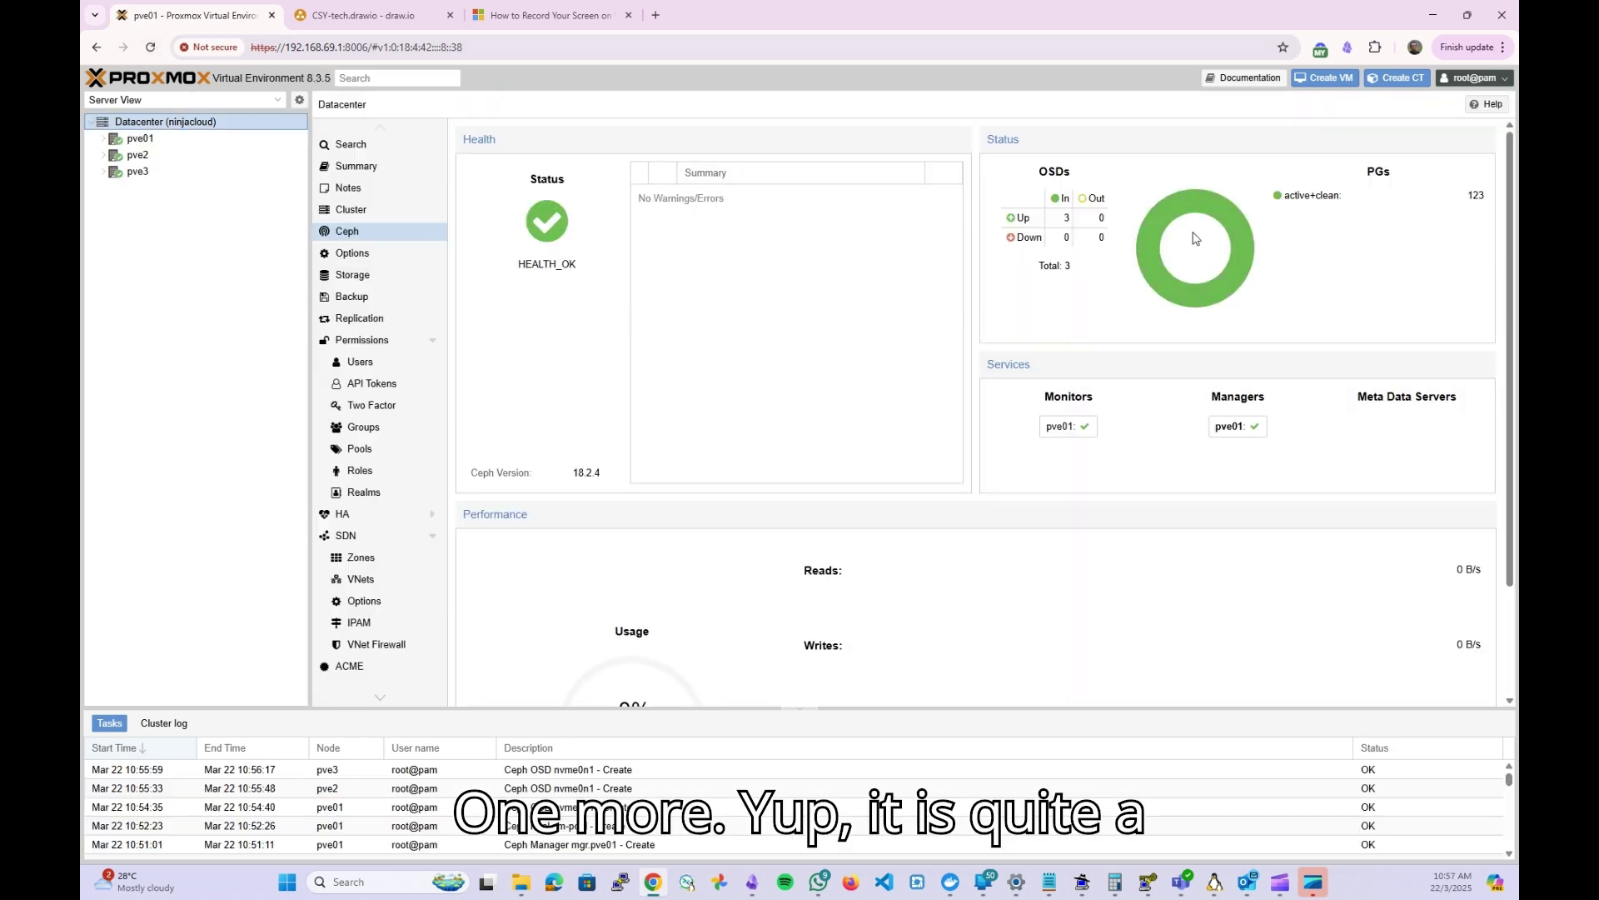
- Create an additional Ceph manager on host pve2 from pve01's Ceph monitor settings
left_click(101, 140)
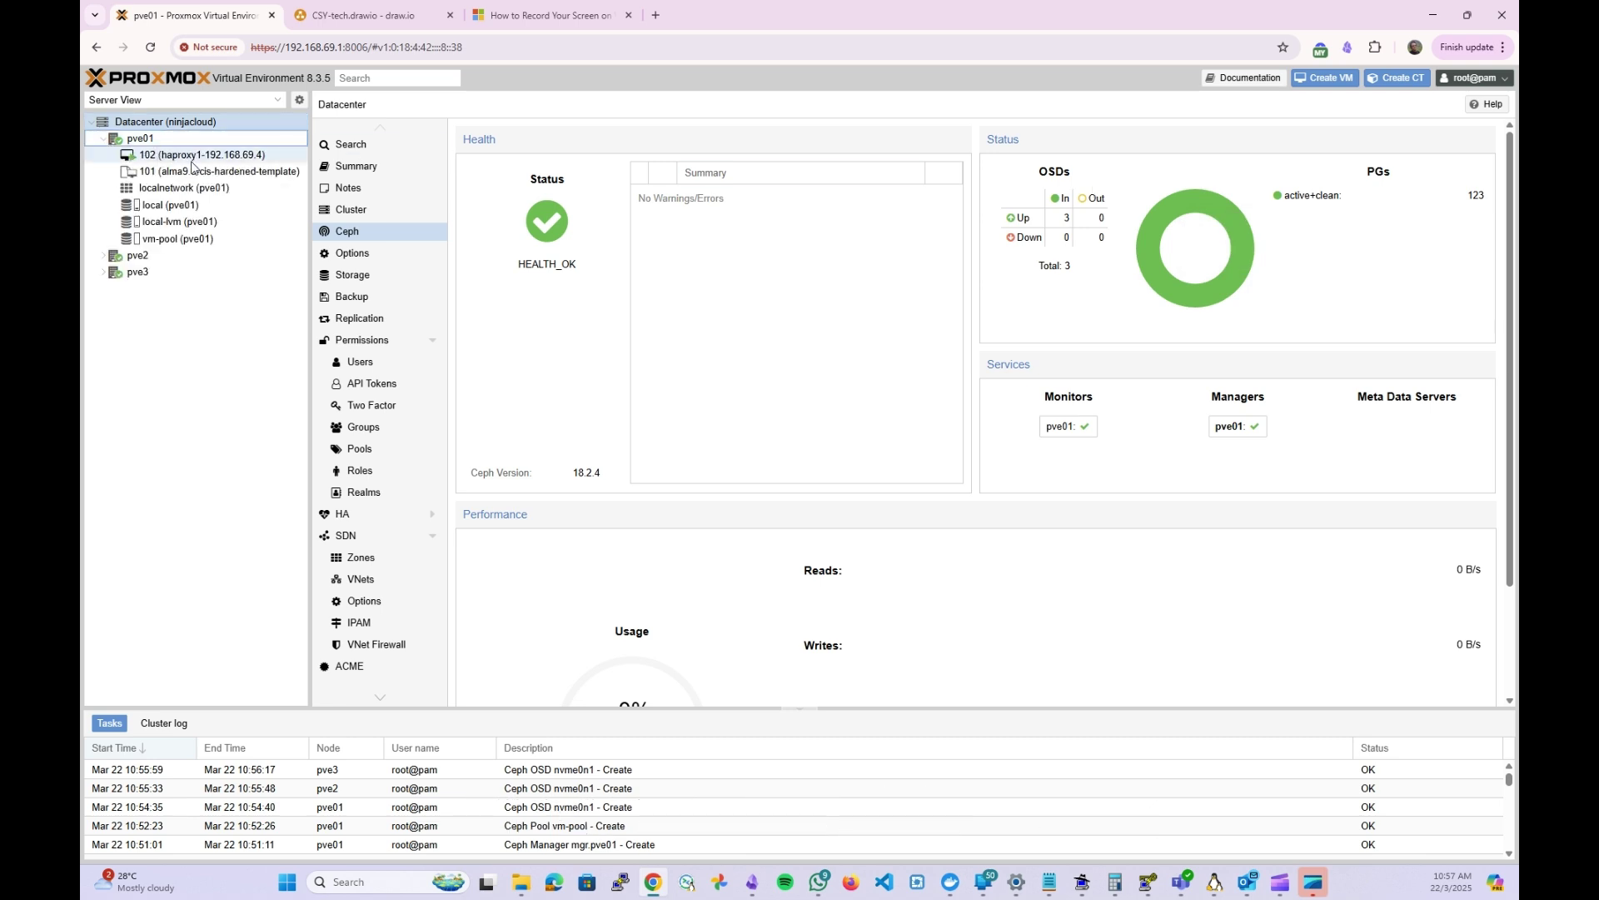
left_click(196, 159)
left_click(140, 140)
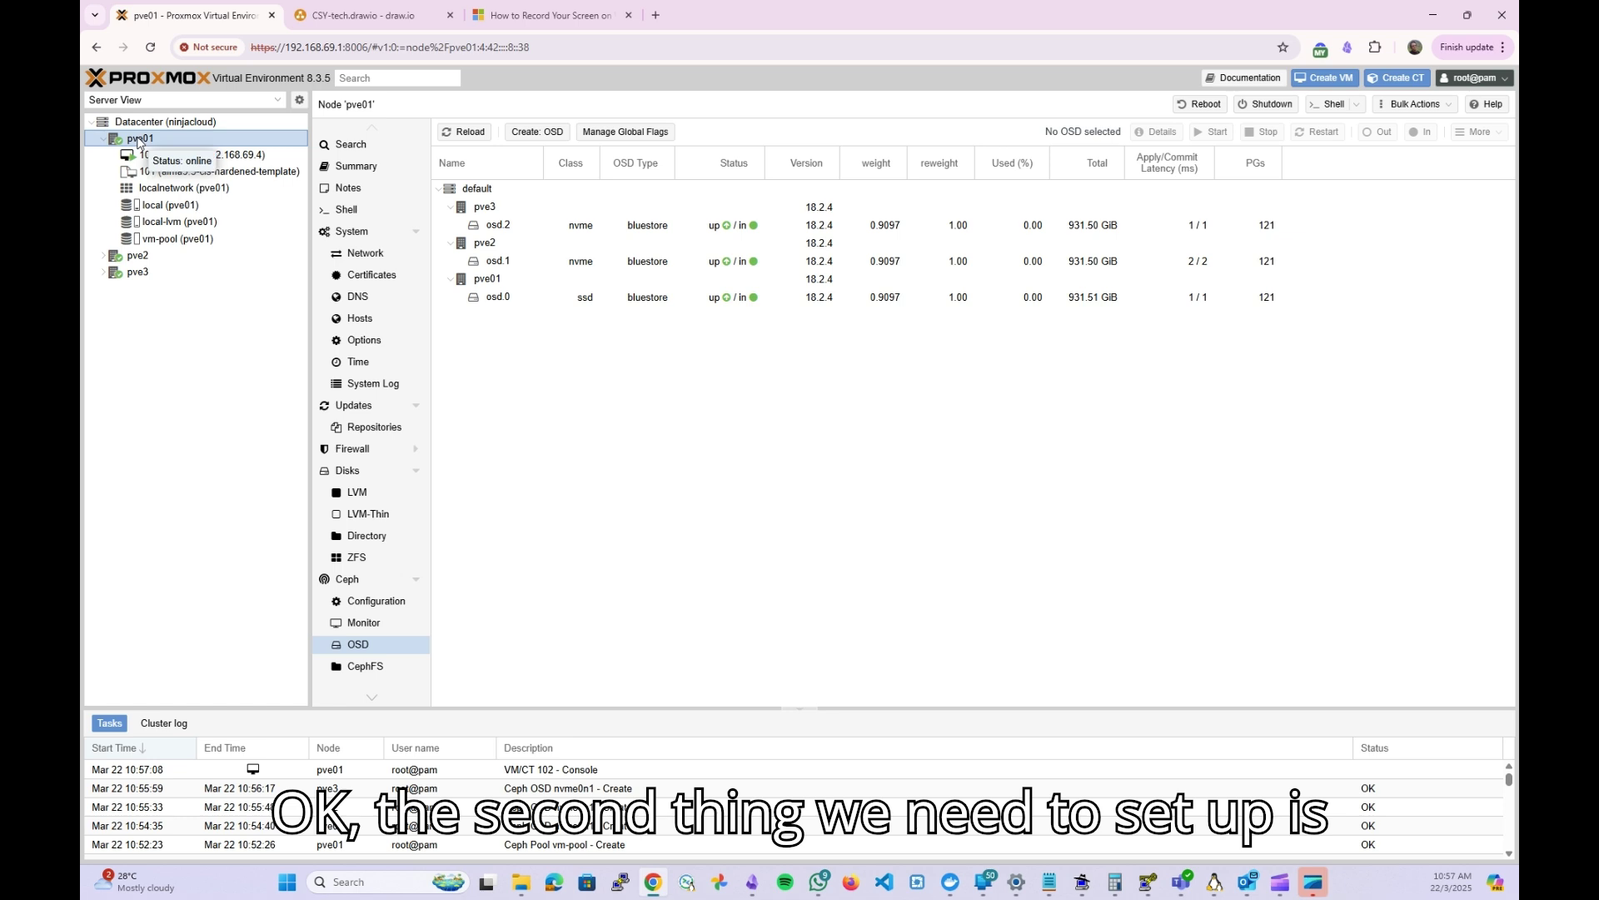
scroll(372, 467, "down", 2)
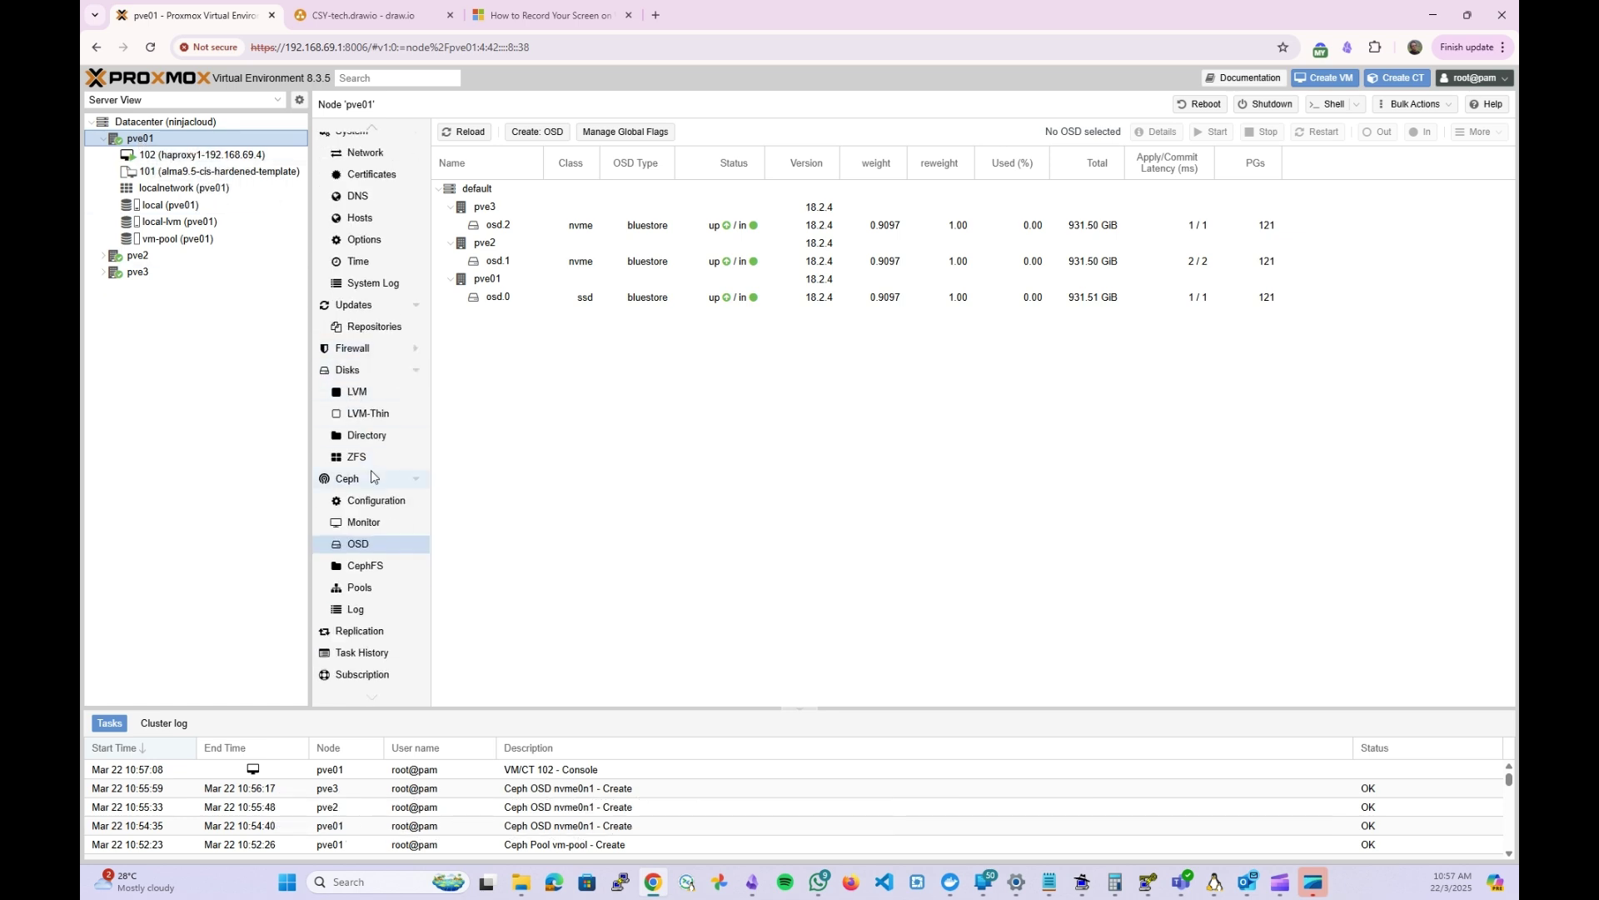
left_click(379, 528)
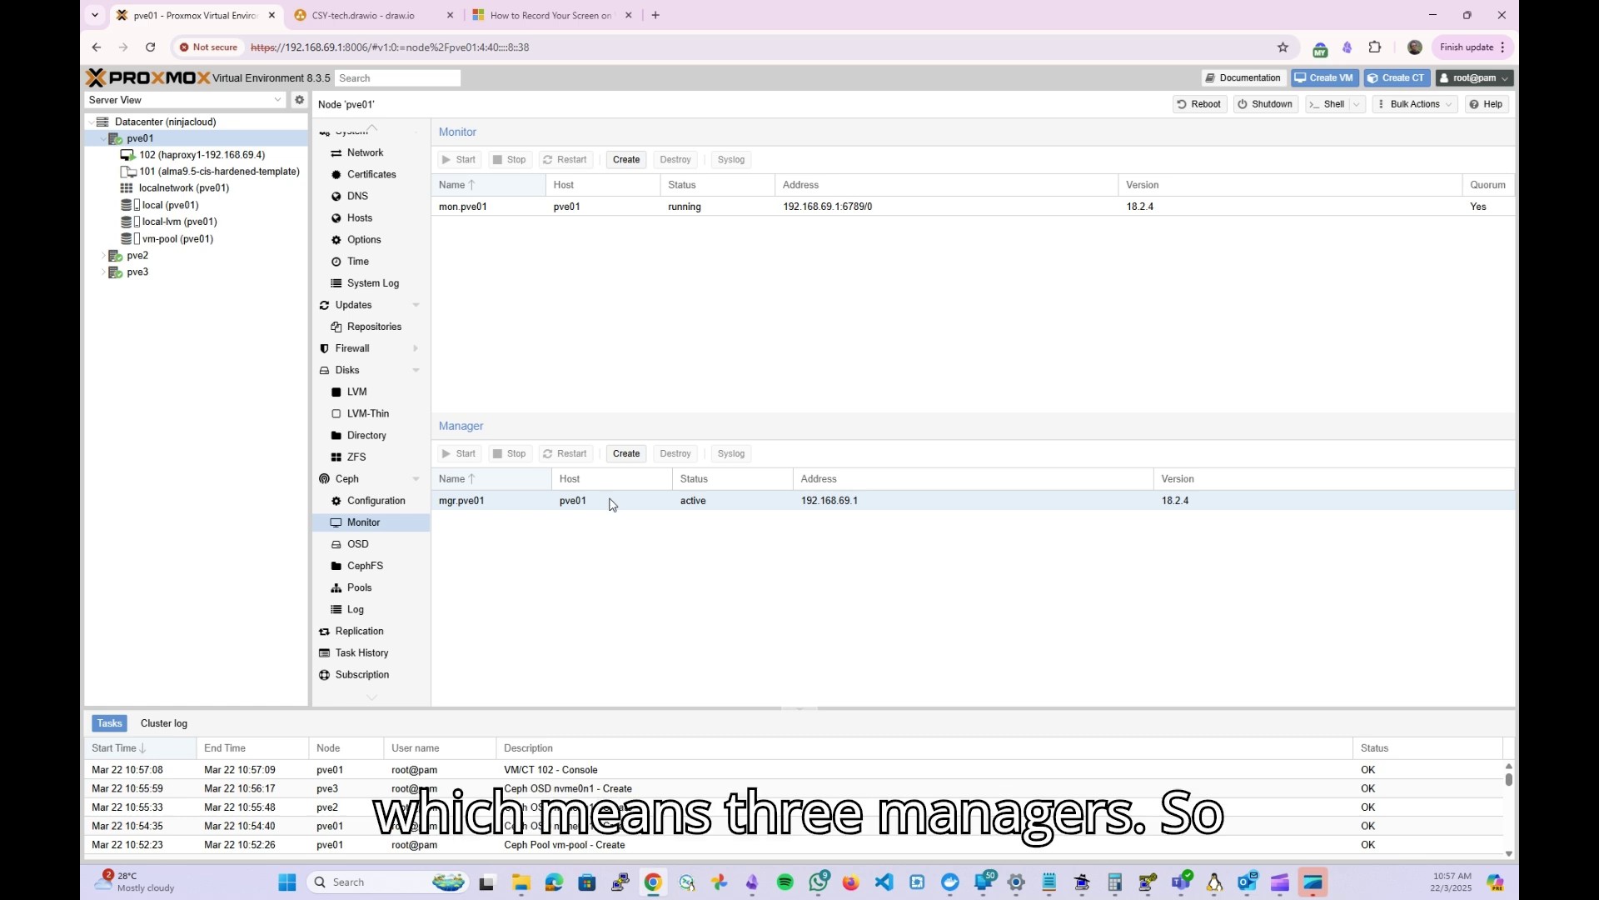
left_click(627, 453)
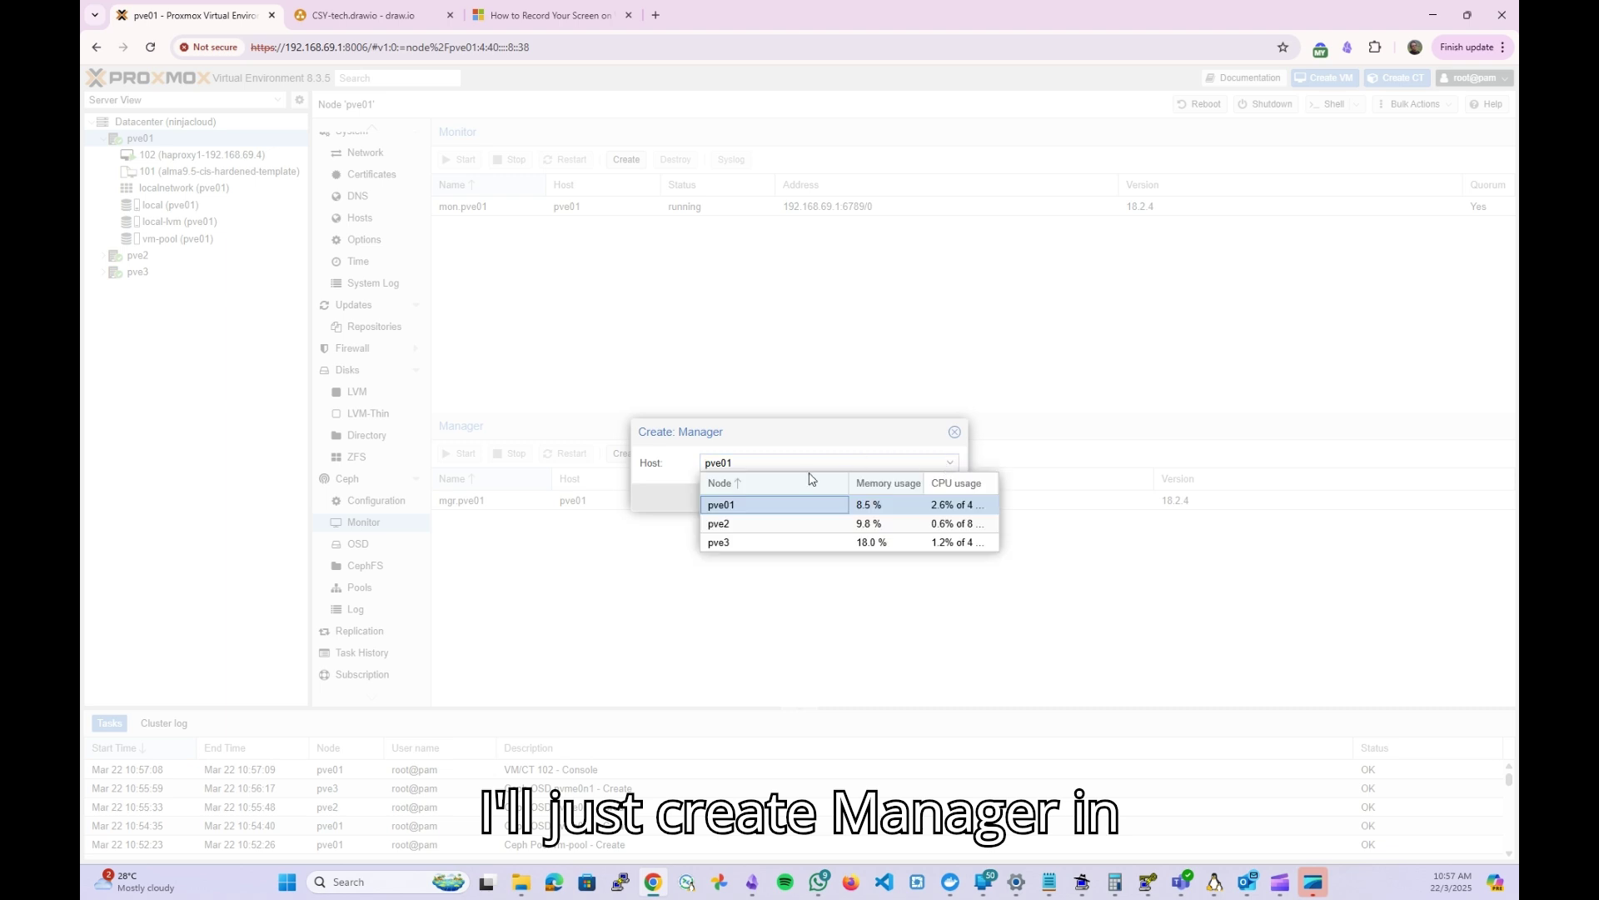
left_click(951, 465)
left_click(750, 525)
left_click(933, 497)
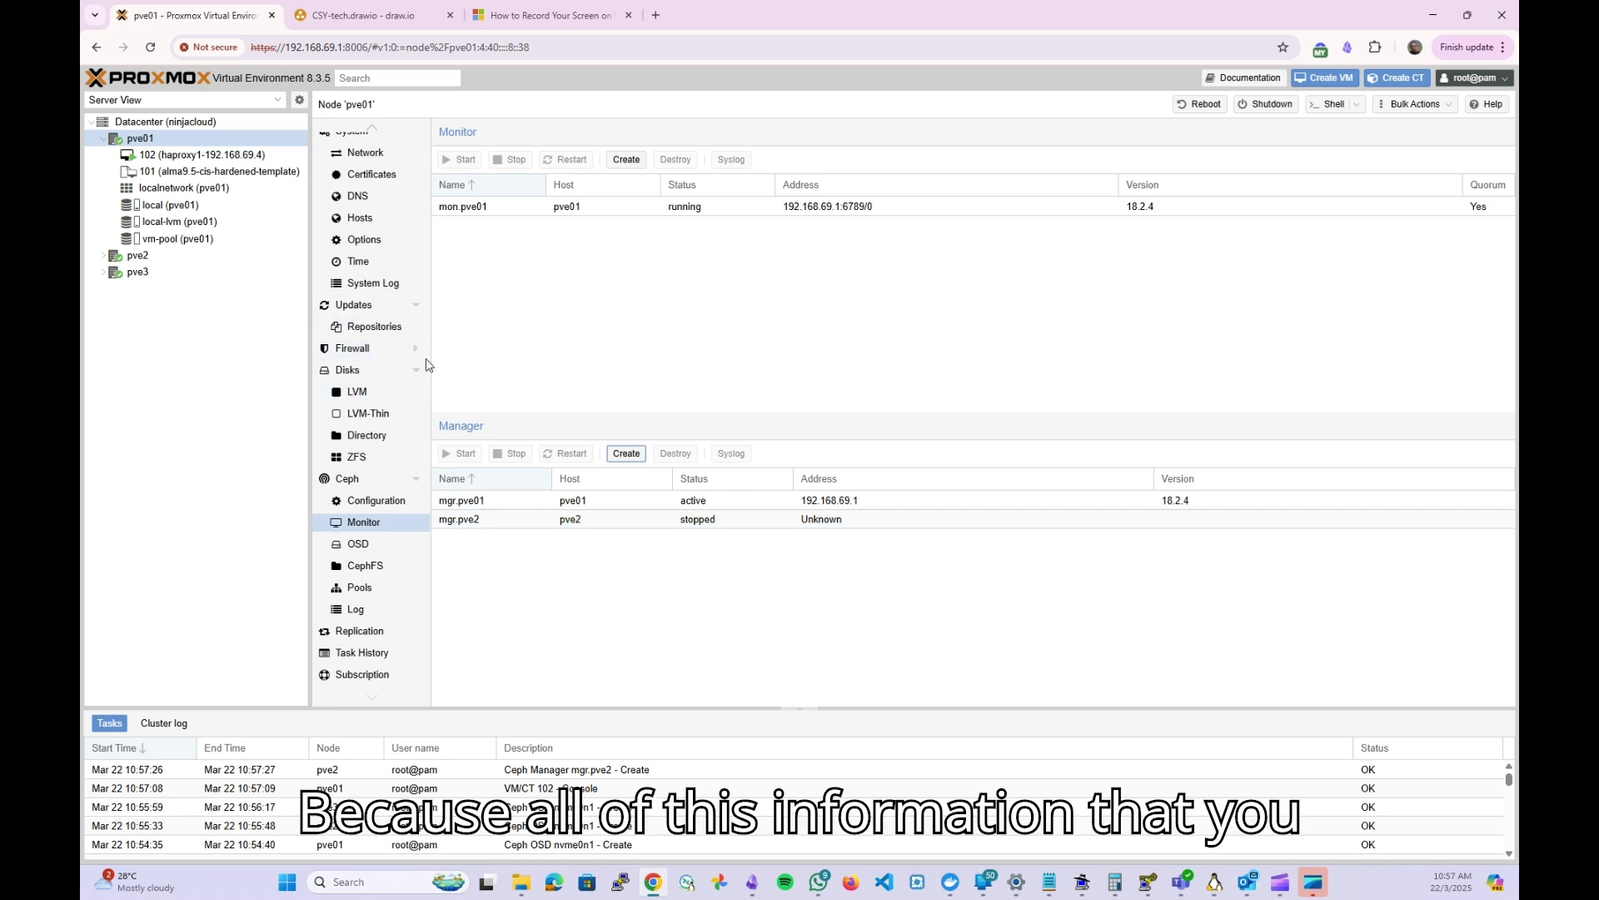
- Glance at pve01's Ceph health overview and create another Ceph manager on host pve3
left_click(371, 472)
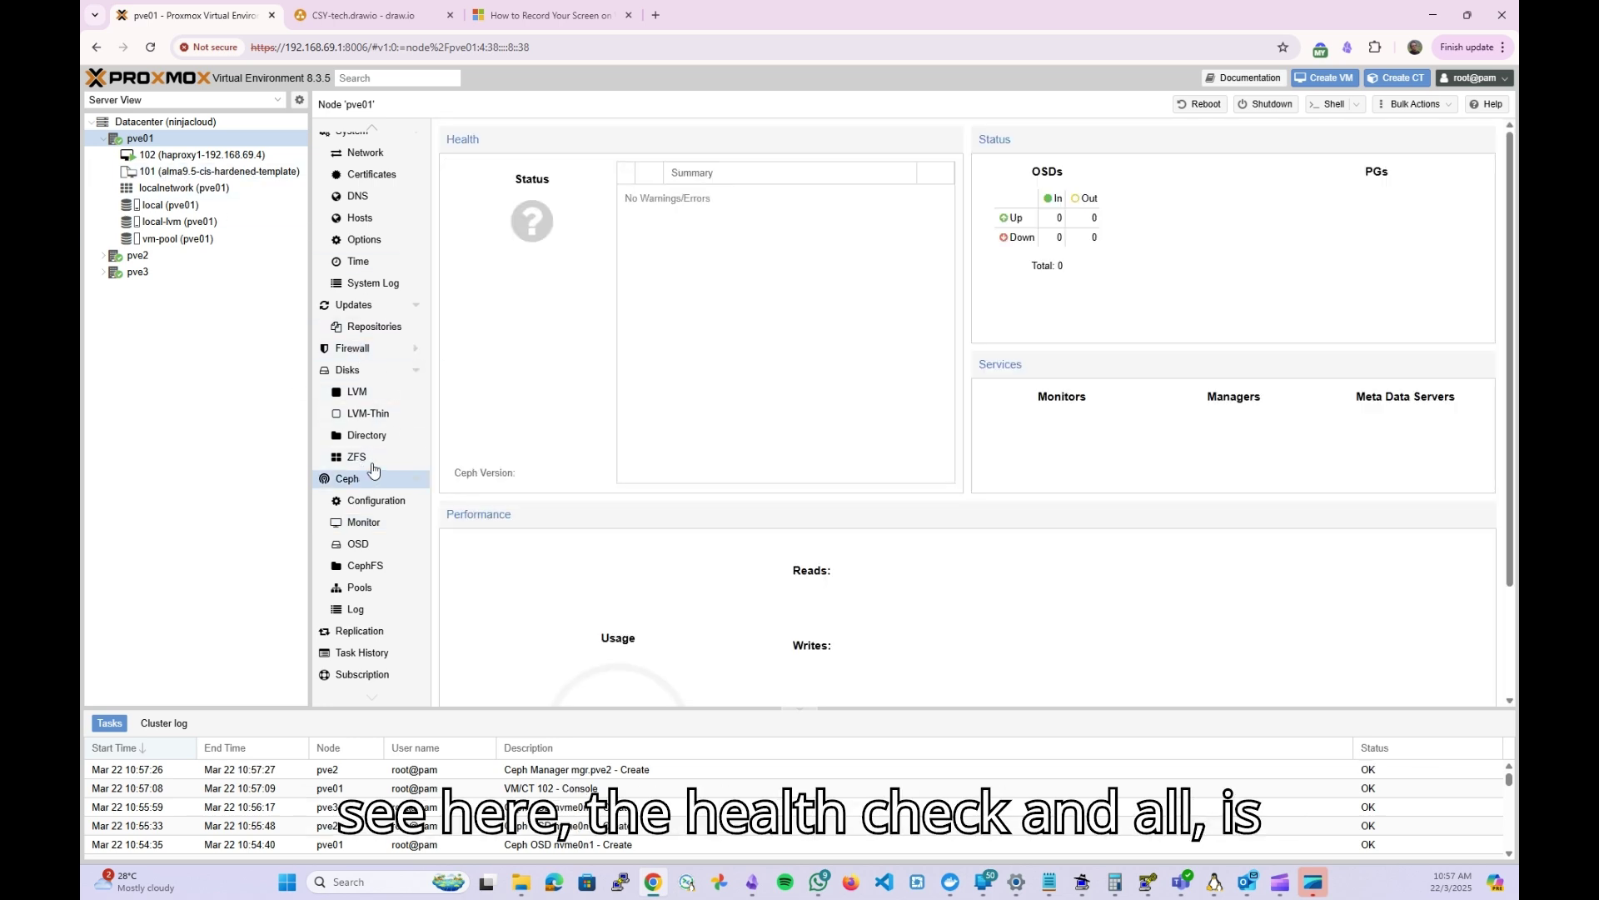
left_click(379, 525)
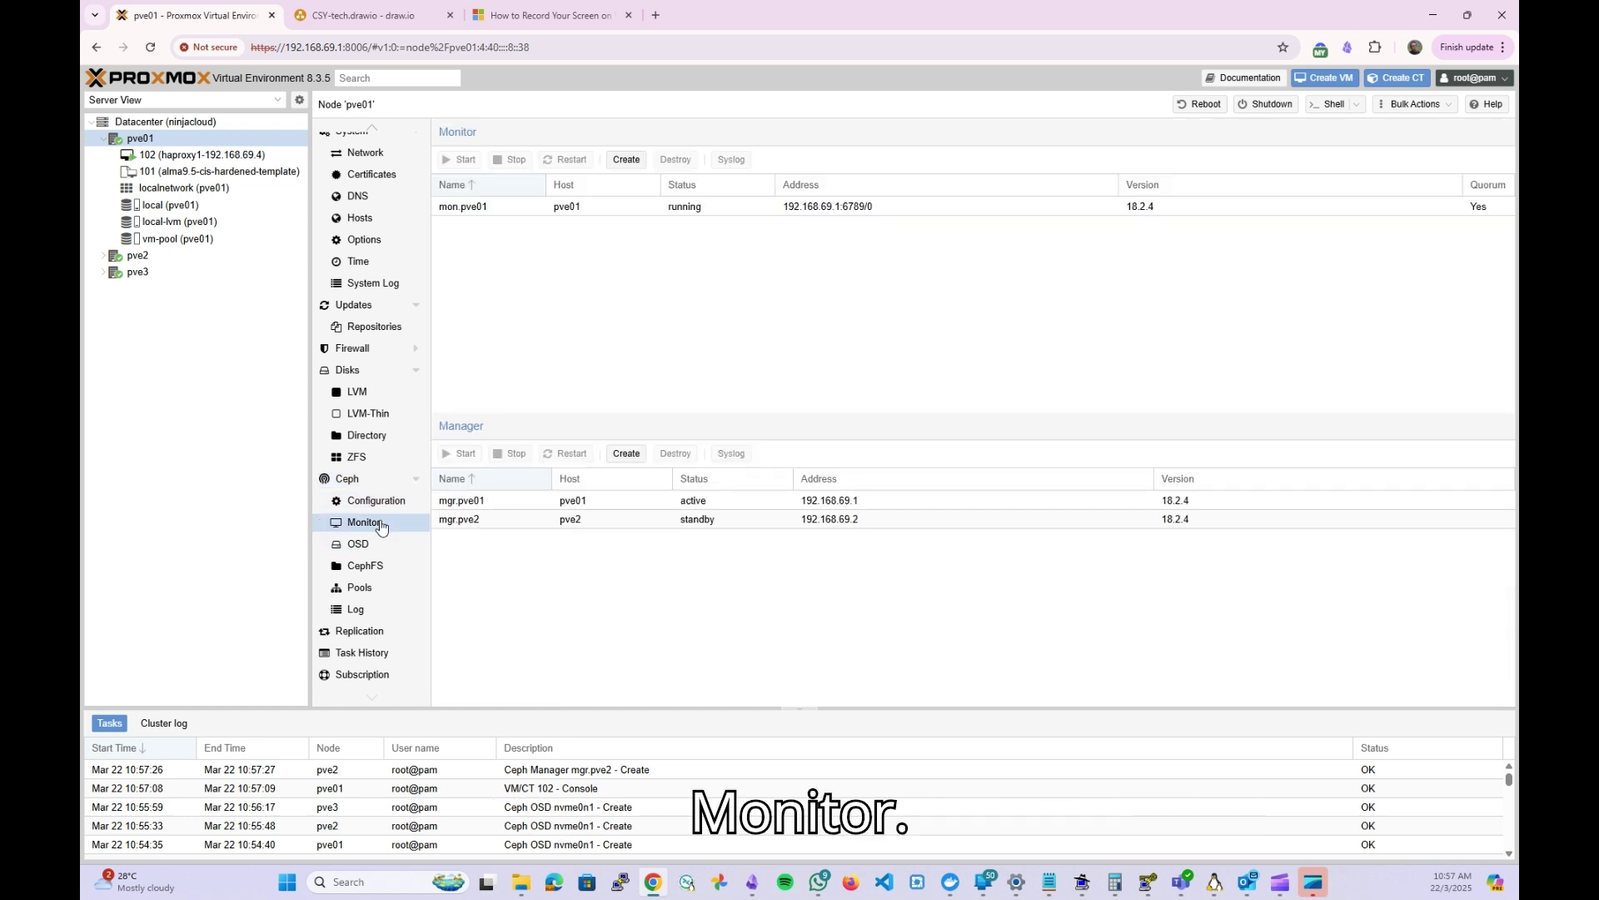
left_click(627, 456)
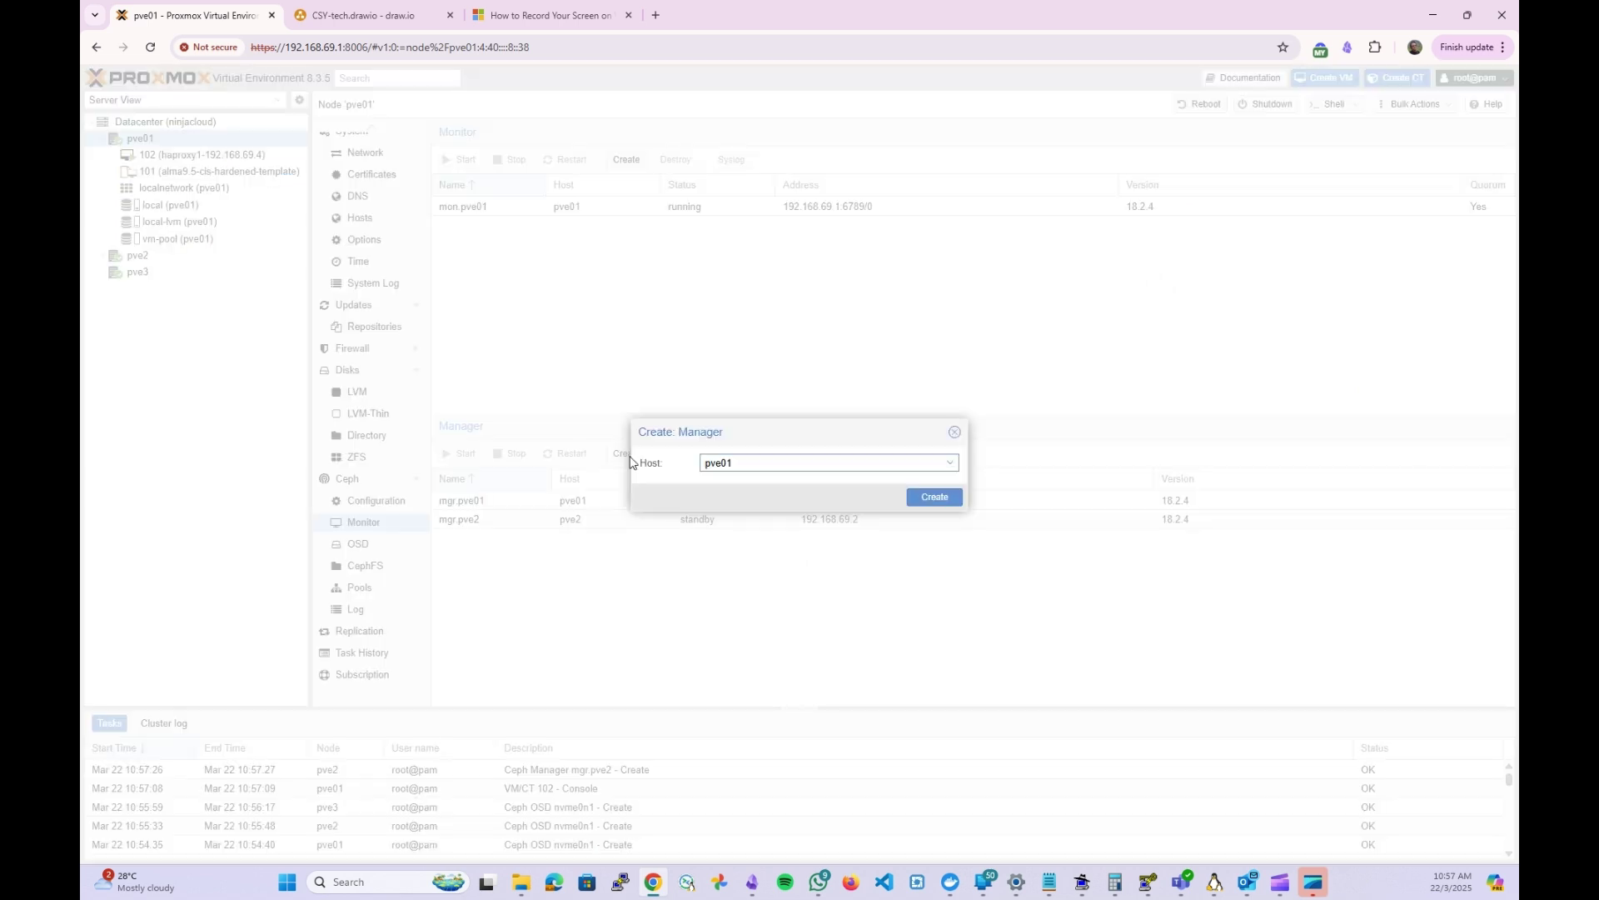
left_click(954, 465)
left_click(726, 541)
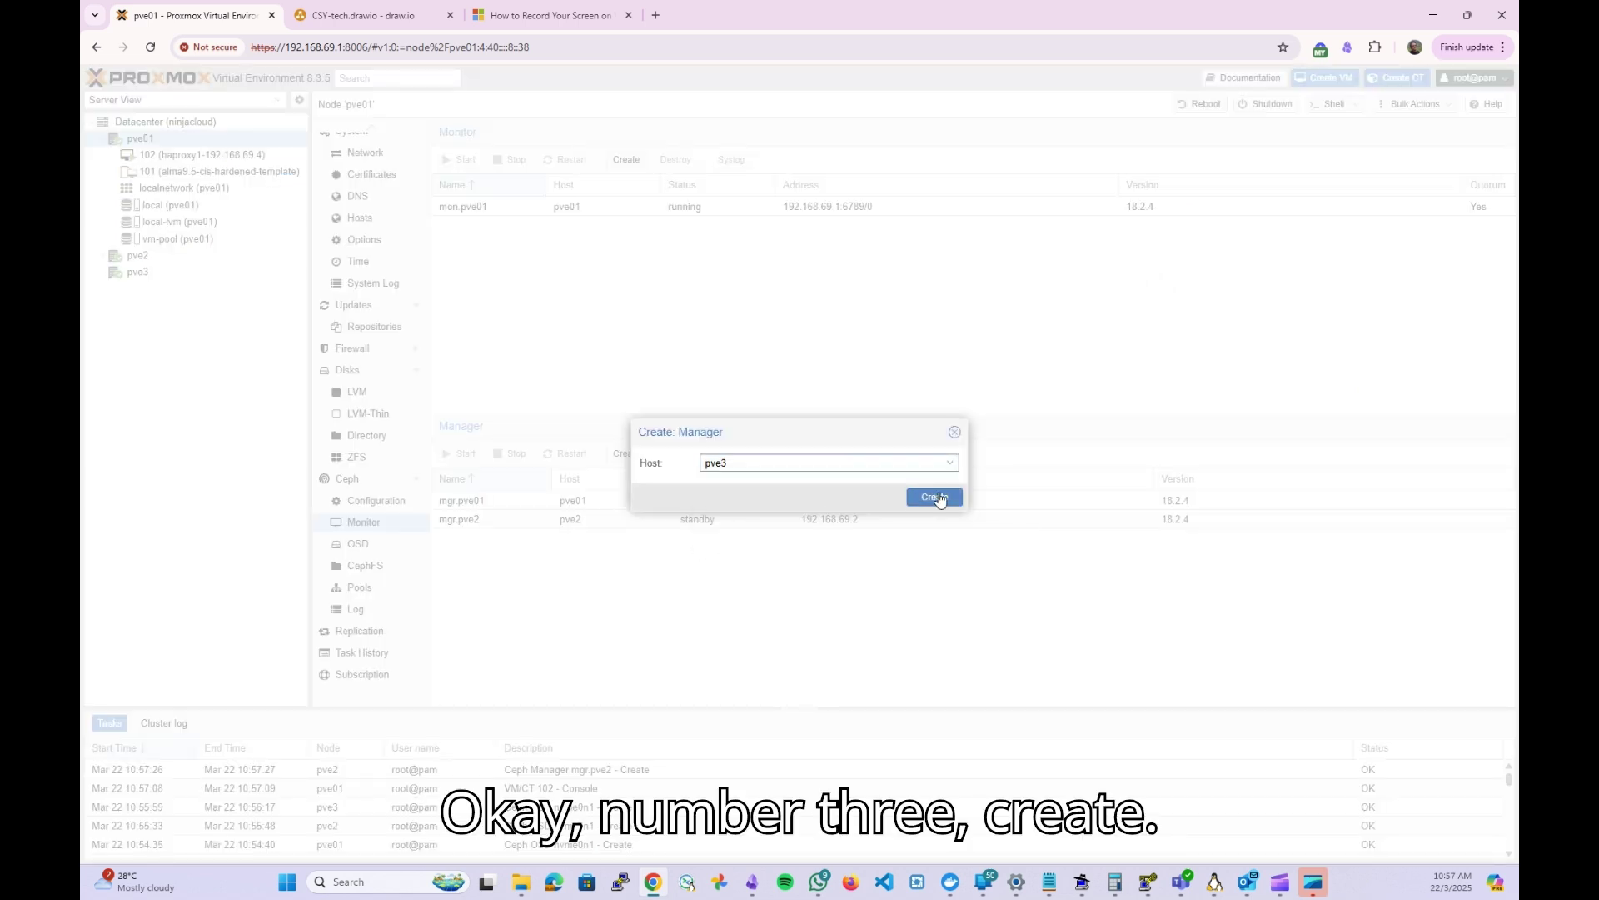
left_click(934, 498)
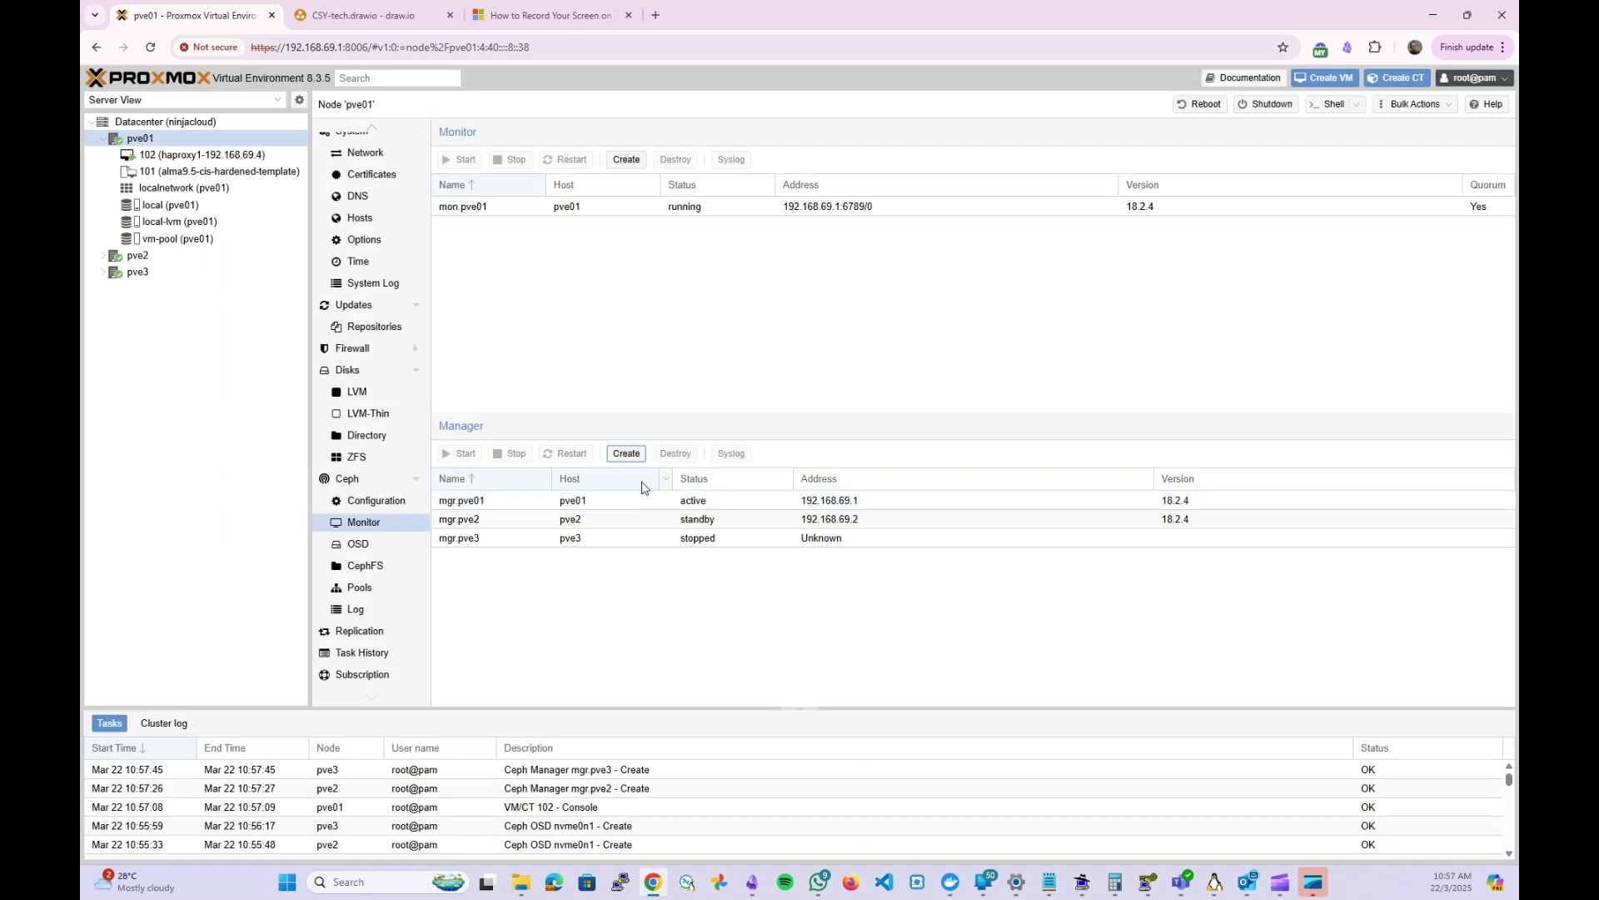
- Check the status of the Ceph managers after a refresh and review pve01's Ceph configuration and CRUSH map
left_click(712, 504)
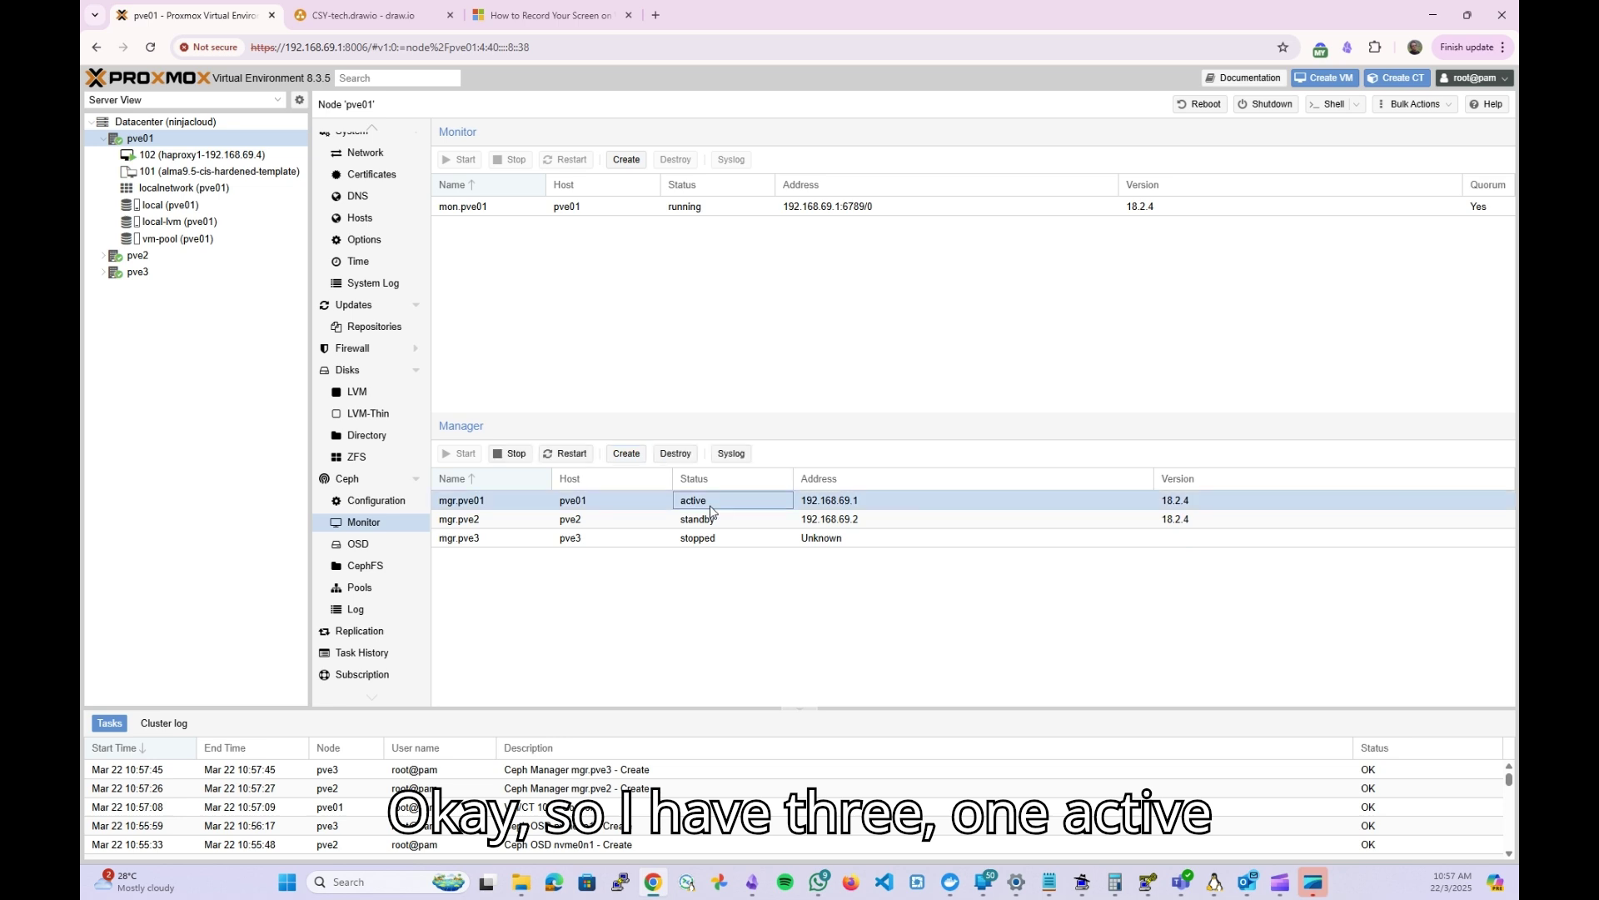
left_click(714, 540)
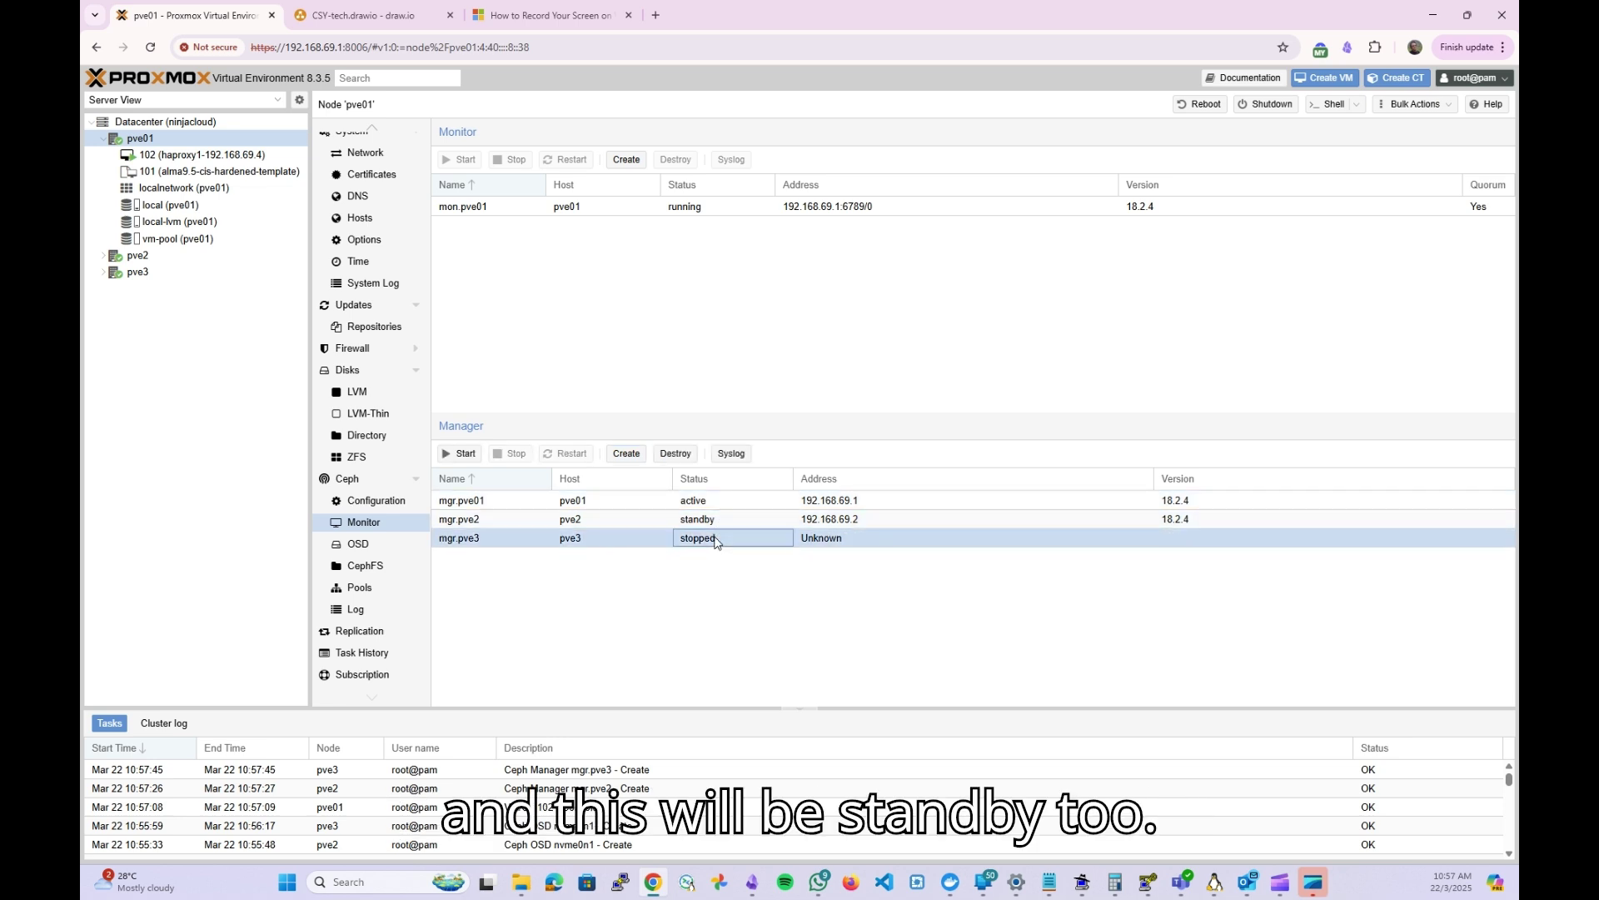
left_click(151, 48)
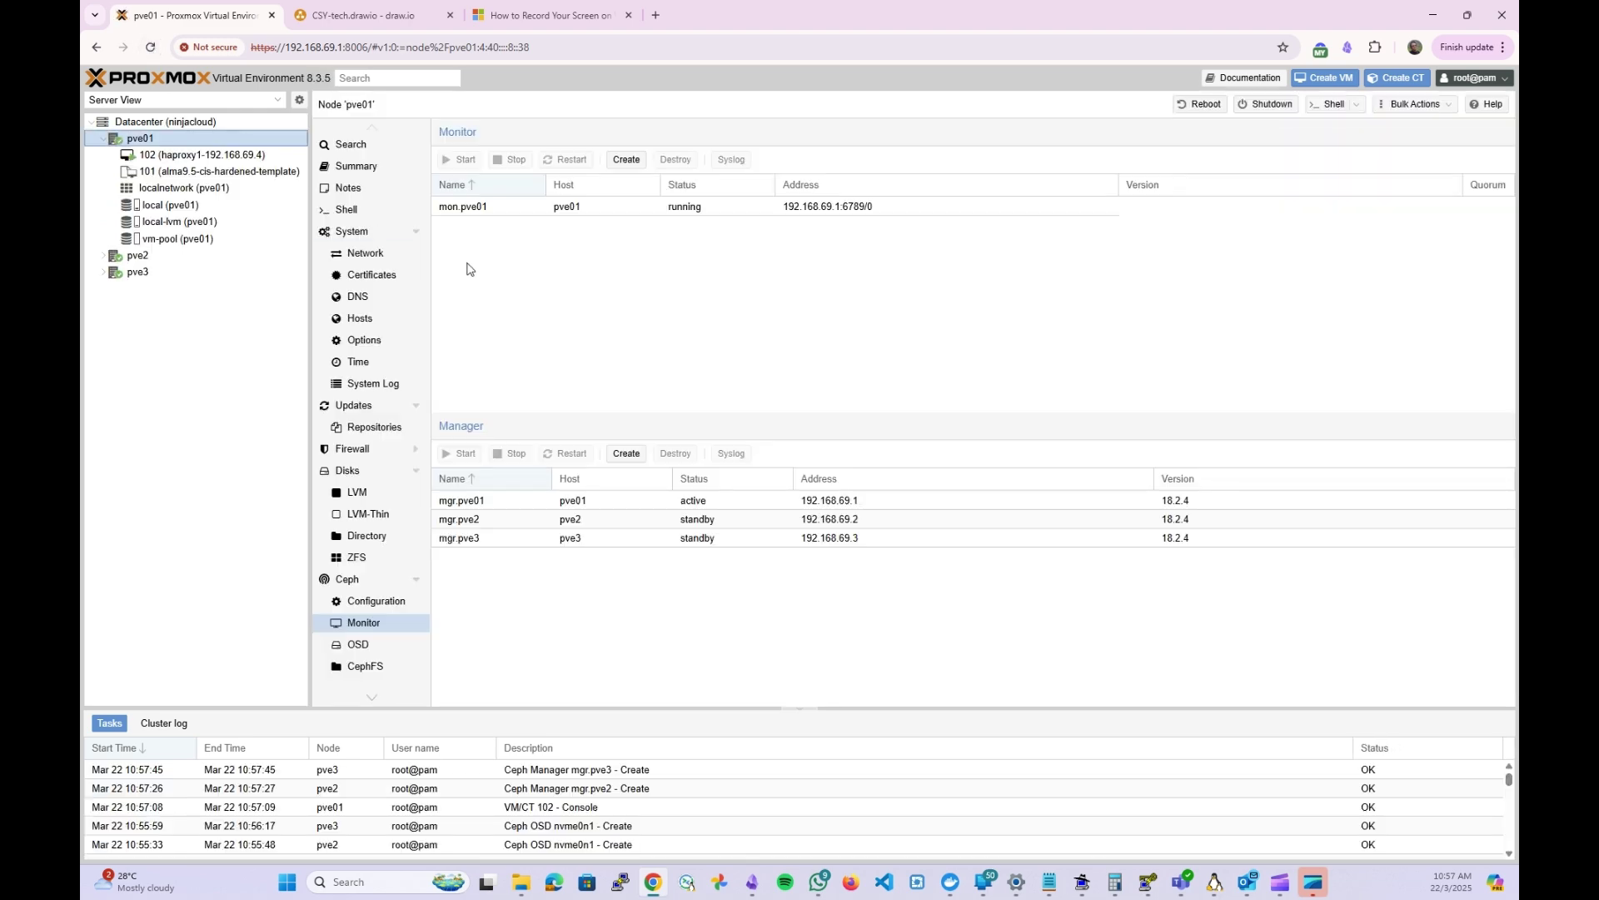
left_click(387, 608)
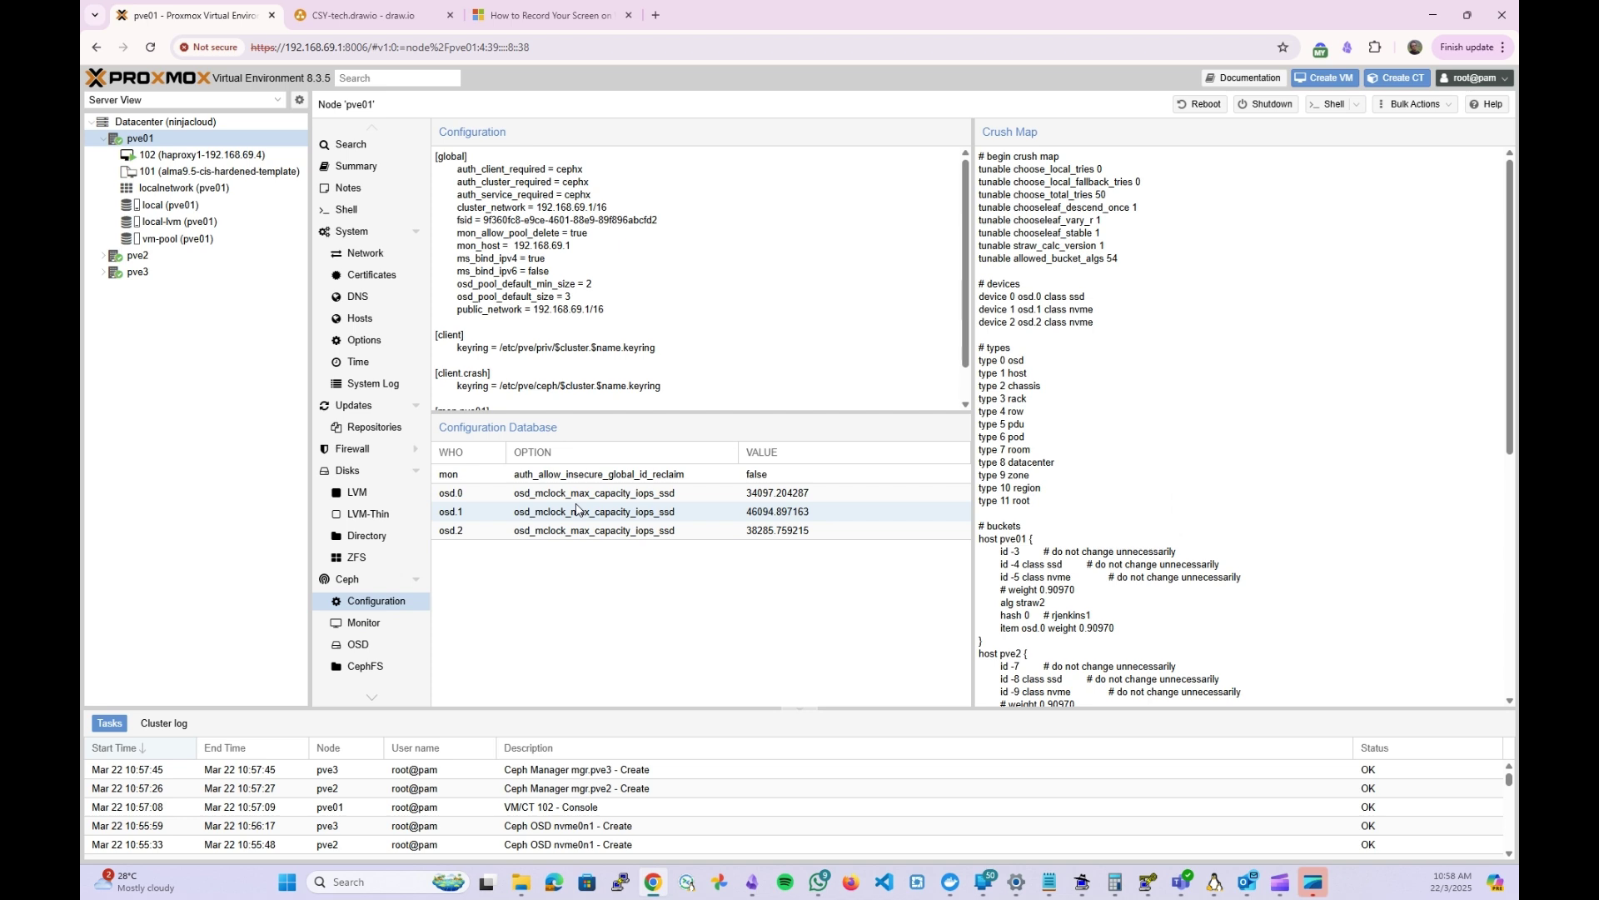
scroll(386, 676, "down", 1)
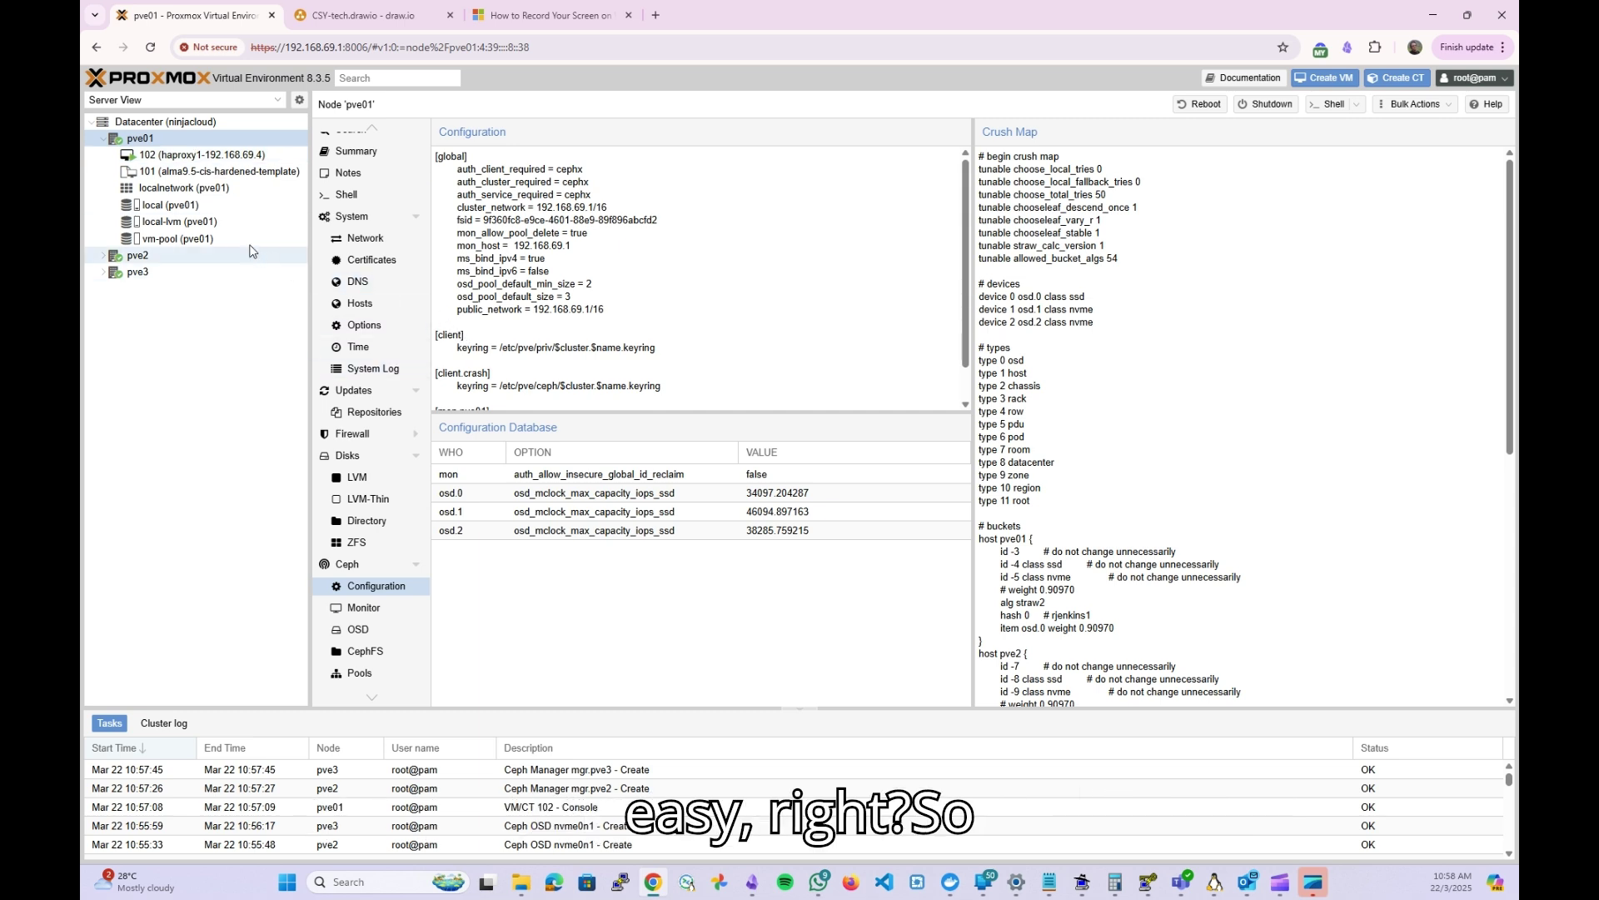
- Inspect the Cloud-Init and hardware settings of VM 102 (haproxy1) to find which storage holds its scsi0 hard disk
left_click(247, 158)
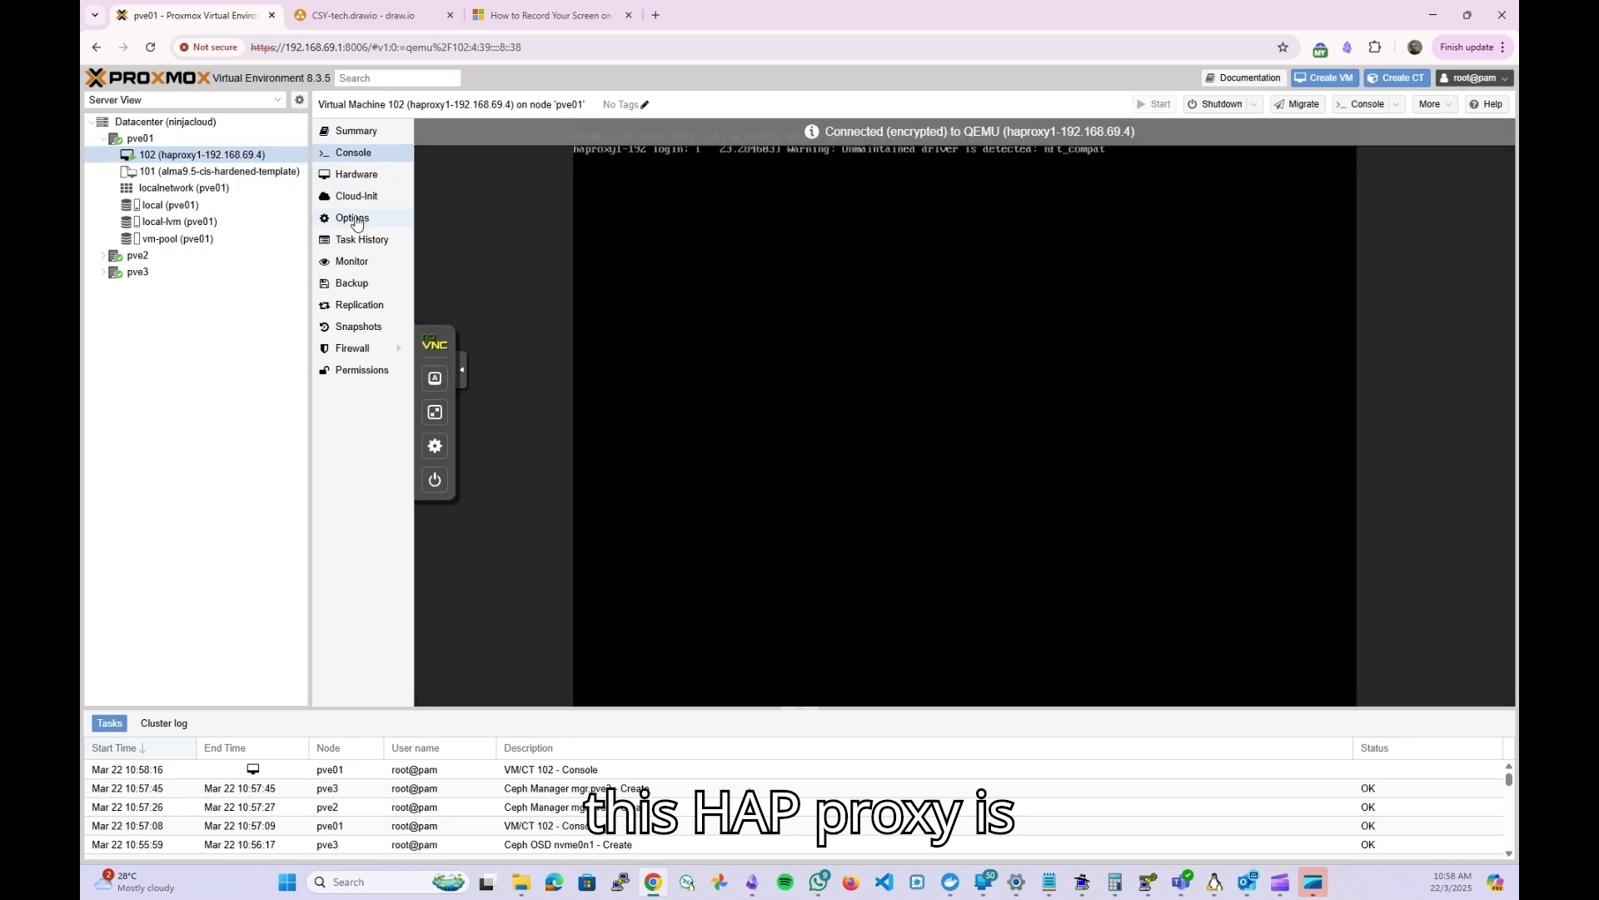
left_click(383, 203)
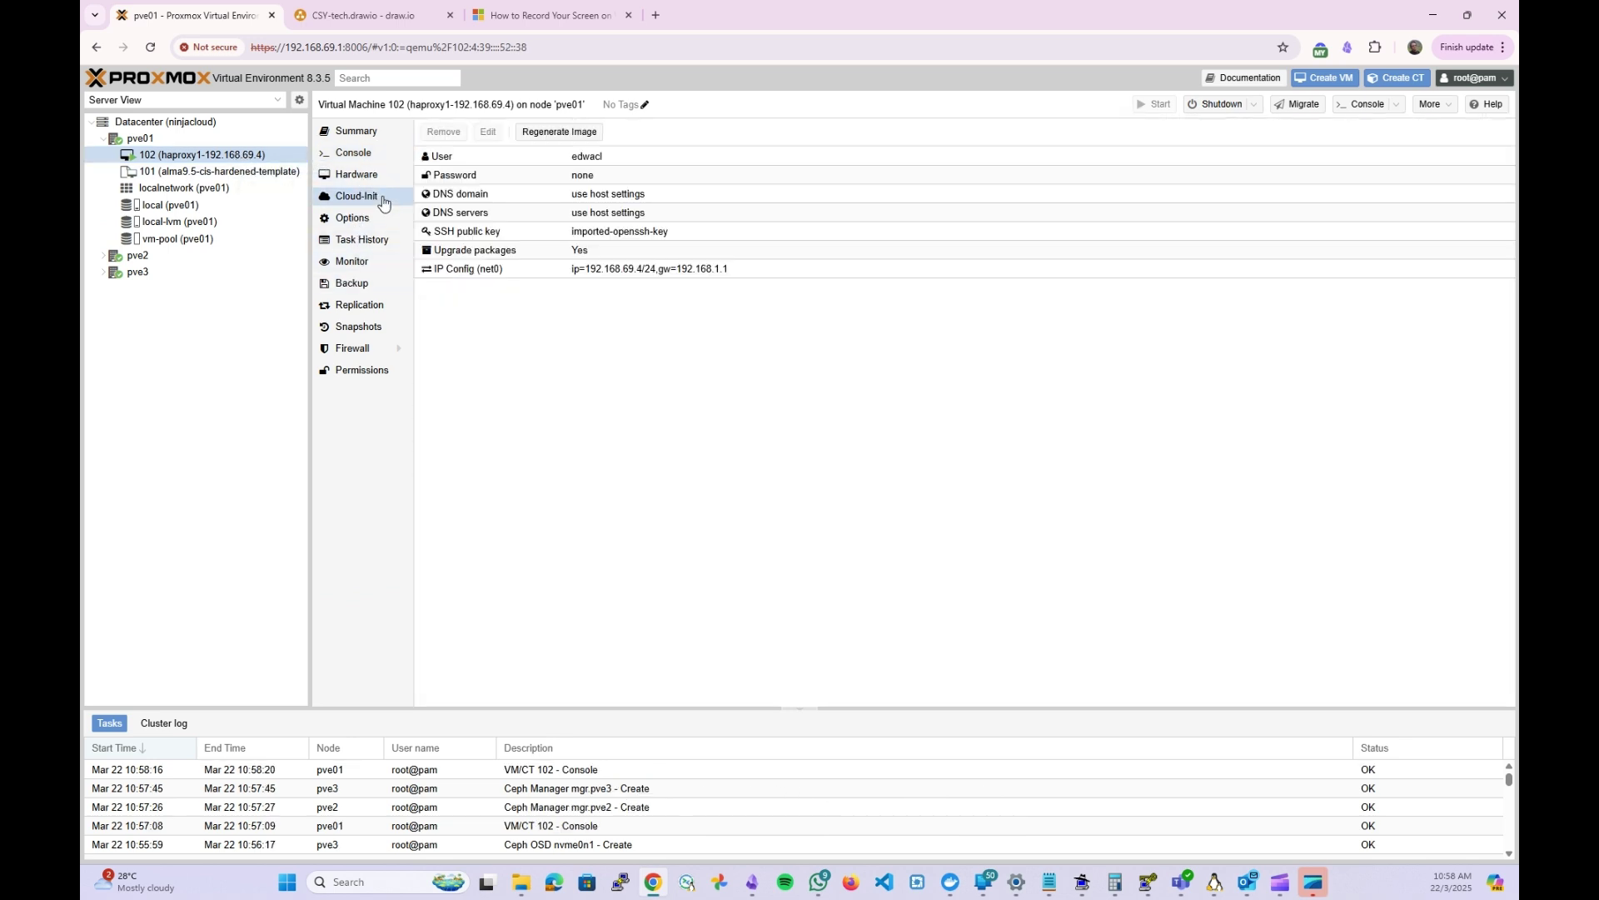
left_click(365, 175)
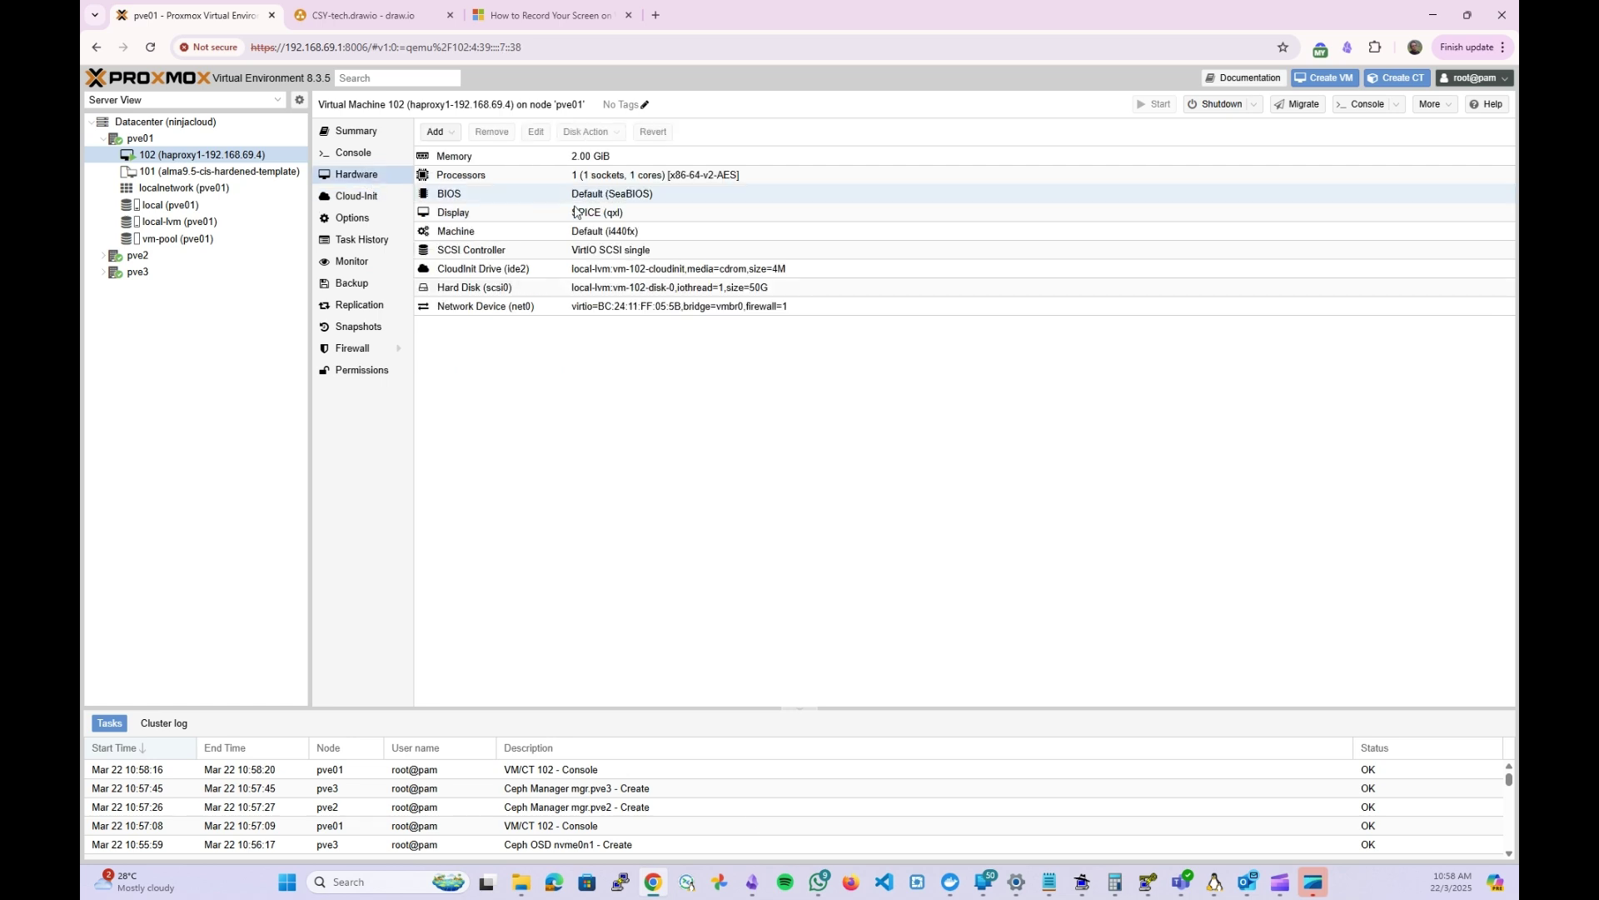
left_click(598, 290)
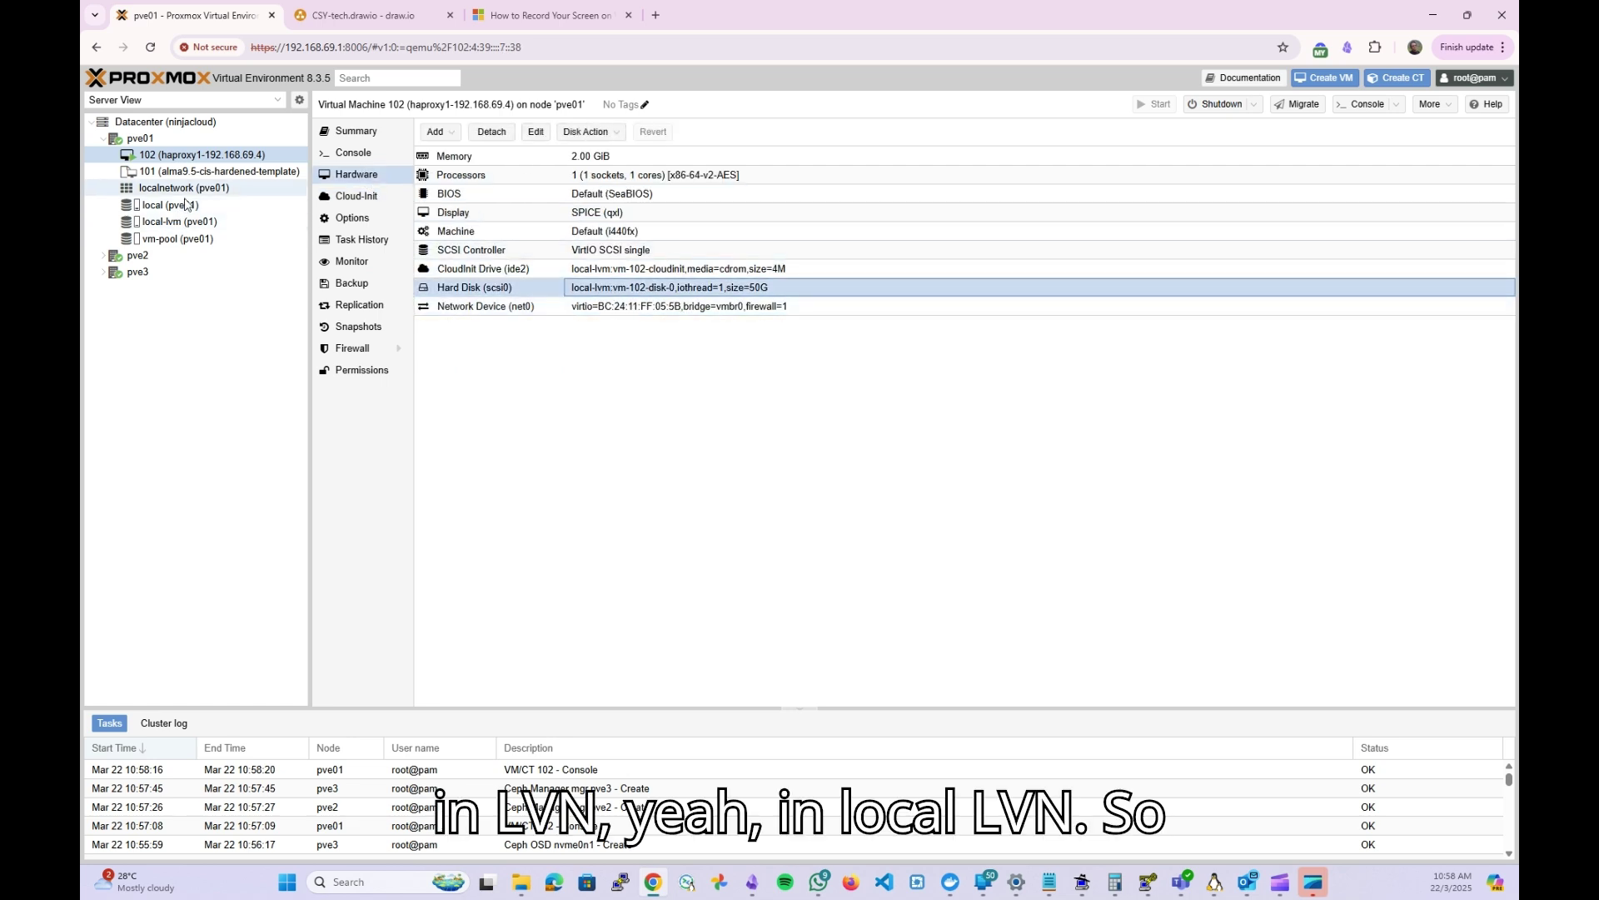